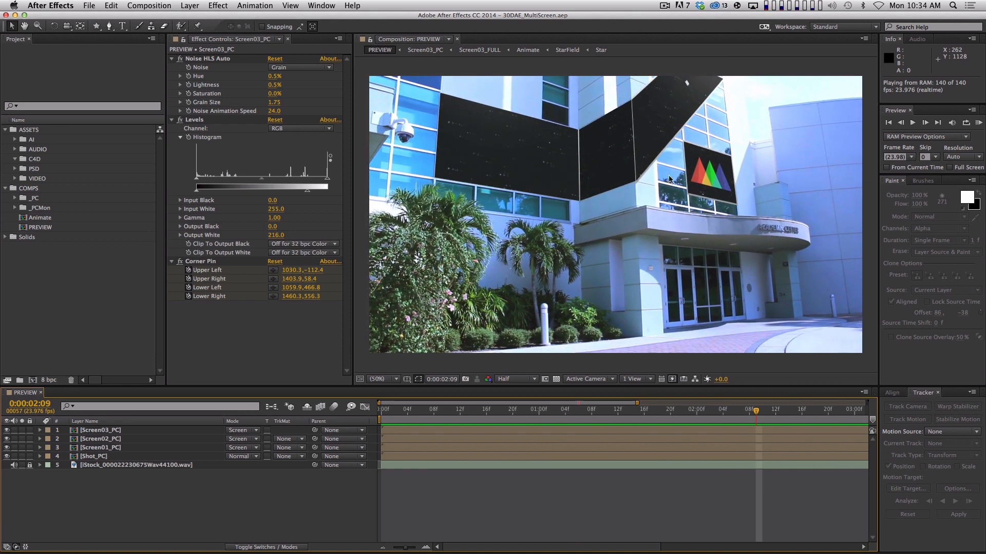
Step: Stop the preview, solo the Shot_PC layer in the PREVIEW composition and play the building footage on its own
{"action": "key", "text": "space"}
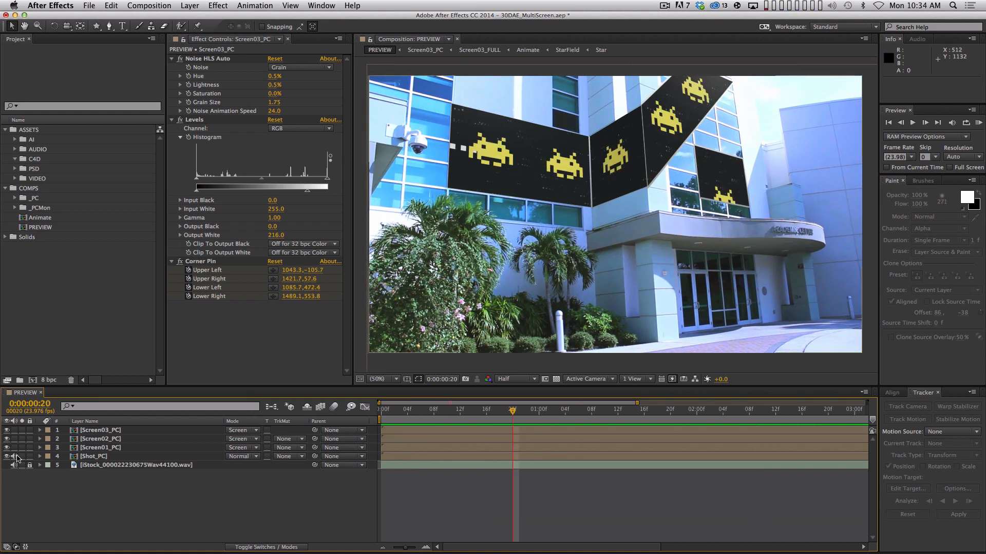
{"action": "left_click", "coordinate": [22, 457]}
{"action": "left_click_drag", "start_coordinate": [422, 408], "coordinate": [519, 409]}
{"action": "key", "text": "space"}
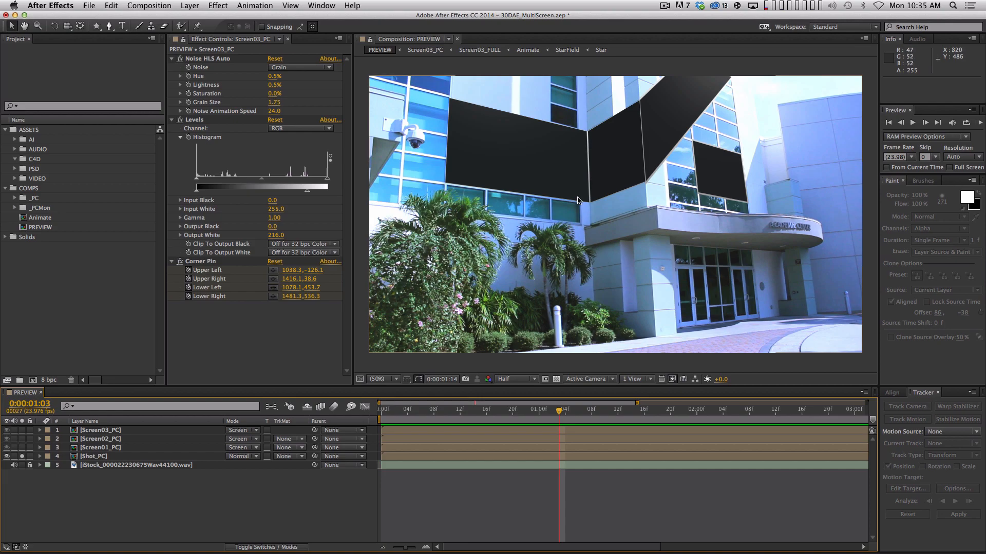
Step: Switch between Photoshop and After Effects to compare the Ringling Screen Specs layout with the blank screens on the building
{"action": "key", "text": "super+Tab"}
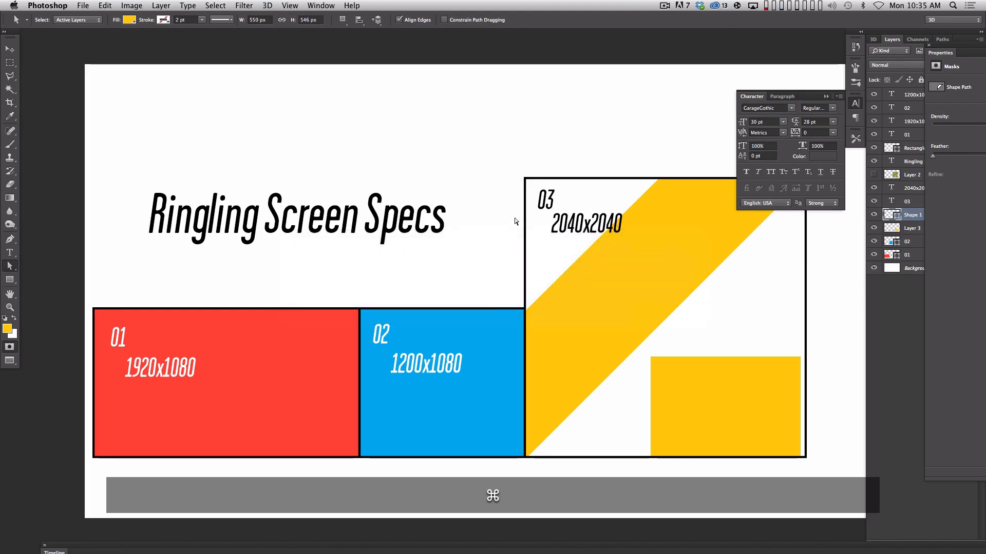
{"action": "key", "text": "z"}
{"action": "left_click", "coordinate": [512, 305], "text": "alt"}
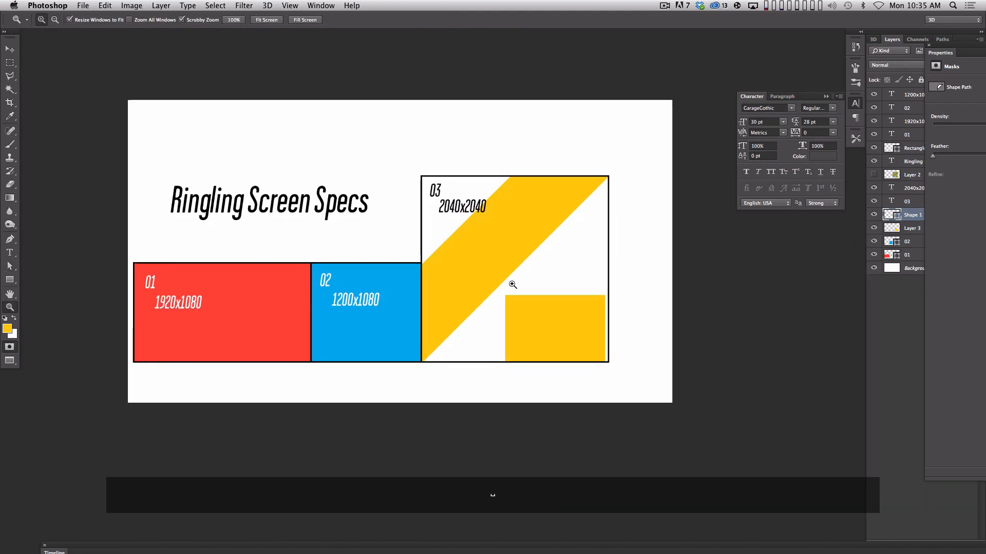
{"action": "key", "text": "v"}
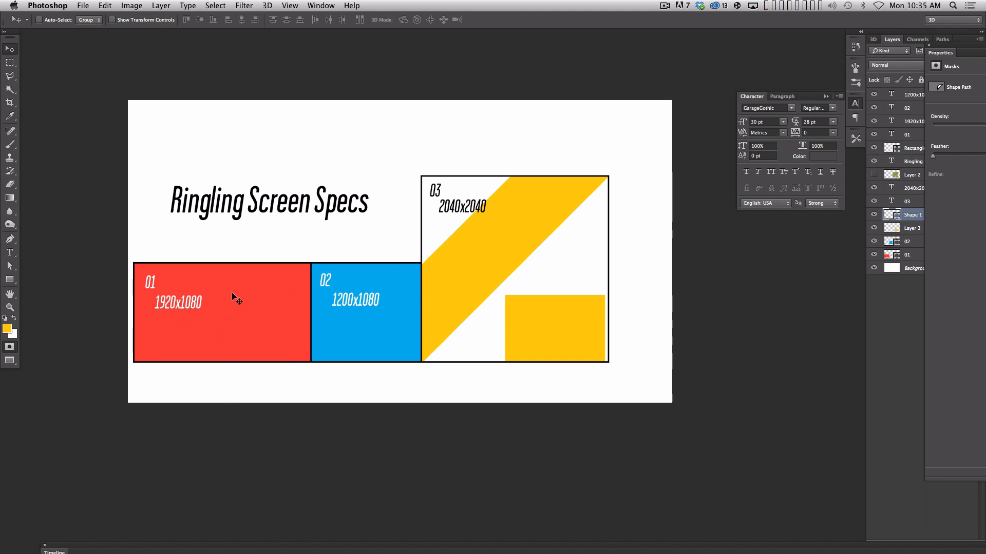
{"action": "key", "text": "super+Tab"}
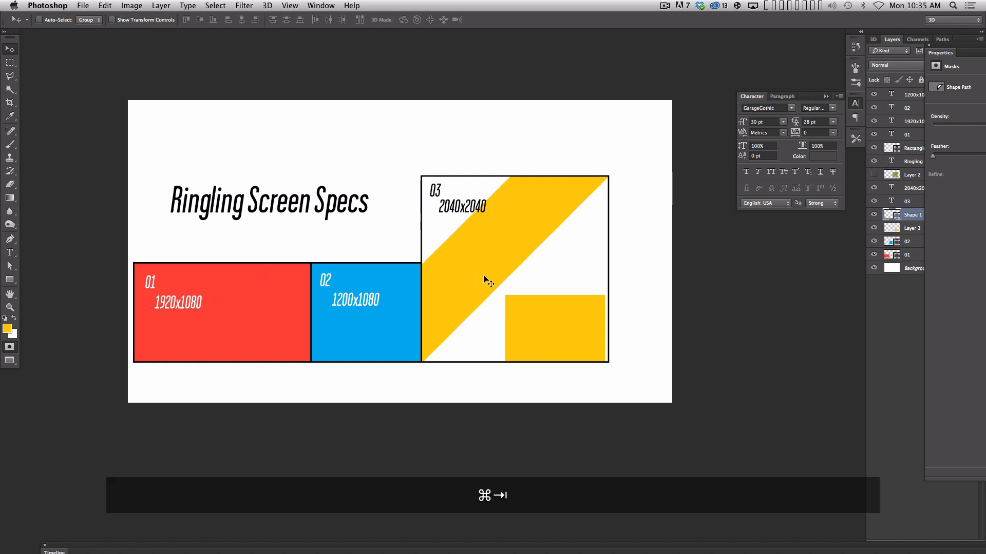
{"action": "left_click", "coordinate": [390, 275]}
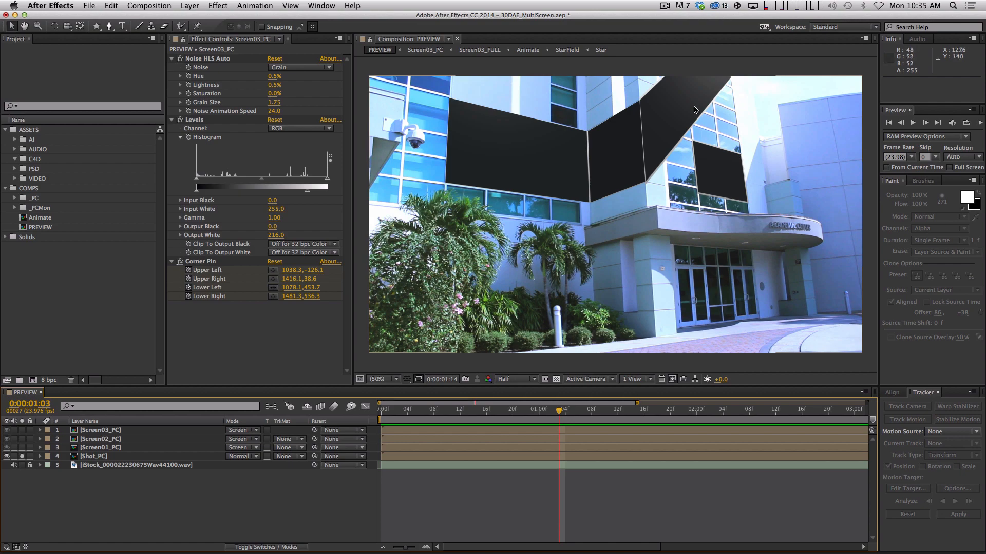
{"action": "key", "text": "super+Tab"}
{"action": "left_click", "coordinate": [393, 292]}
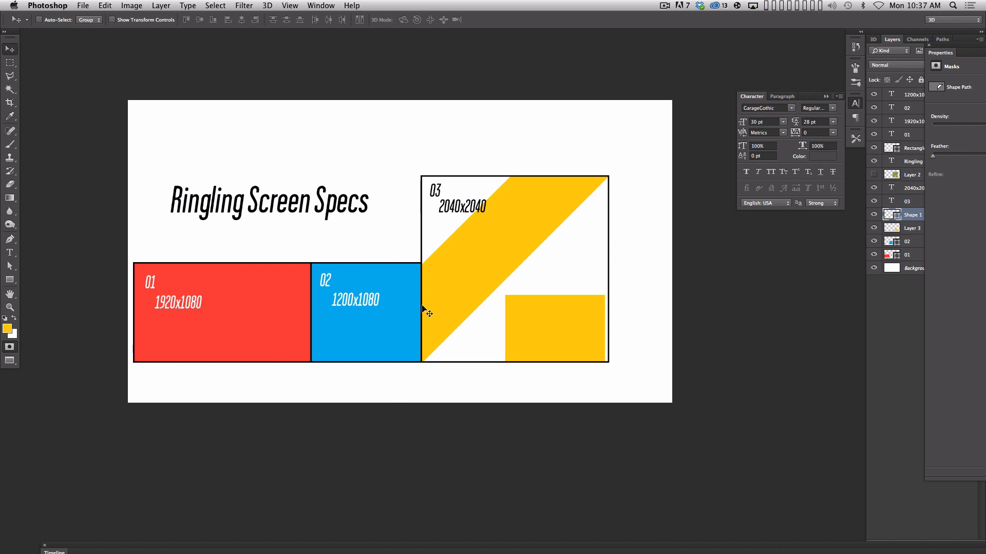
{"action": "key", "text": "super+Tab"}
{"action": "left_click", "coordinate": [391, 279]}
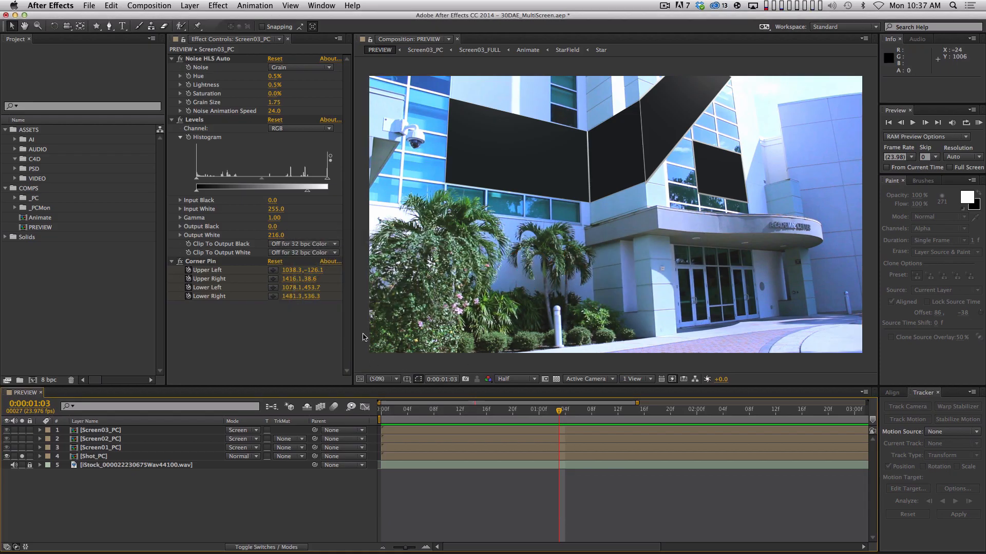
Step: Return to the first frame of the PREVIEW composition and copy the Shot_PC layer
{"action": "left_click_drag", "start_coordinate": [416, 410], "coordinate": [381, 441]}
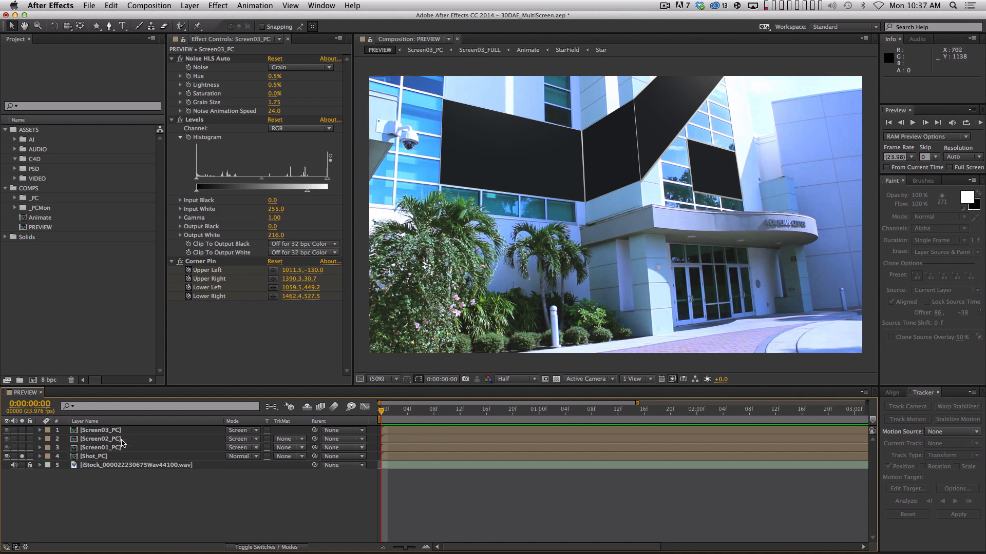
{"action": "left_click", "coordinate": [121, 456]}
{"action": "key", "text": "super+c"}
{"action": "left_click", "coordinate": [85, 325]}
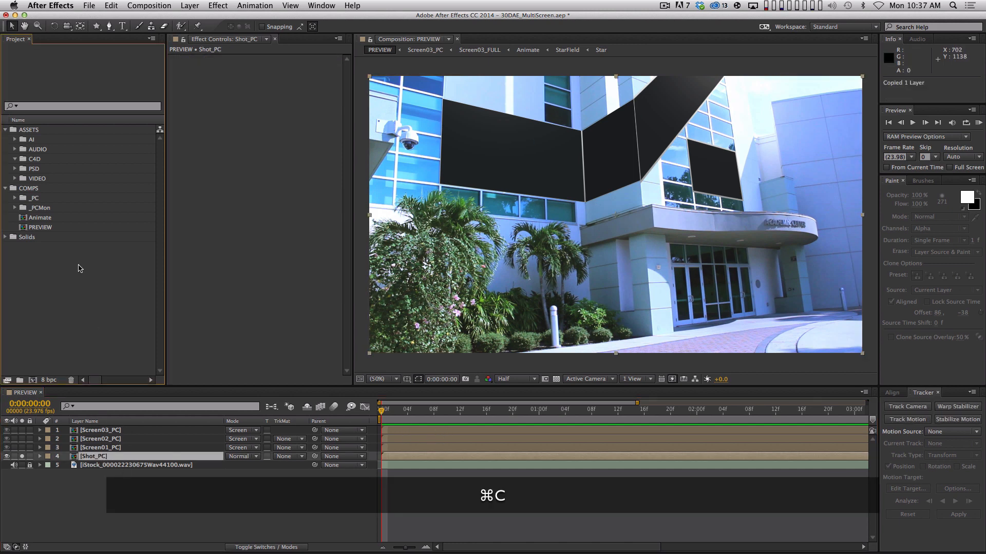
Step: Create a composition named RinglingShot from the HDTV 1080 24 preset
{"action": "key", "text": "super+n"}
{"action": "left_click", "coordinate": [387, 211]}
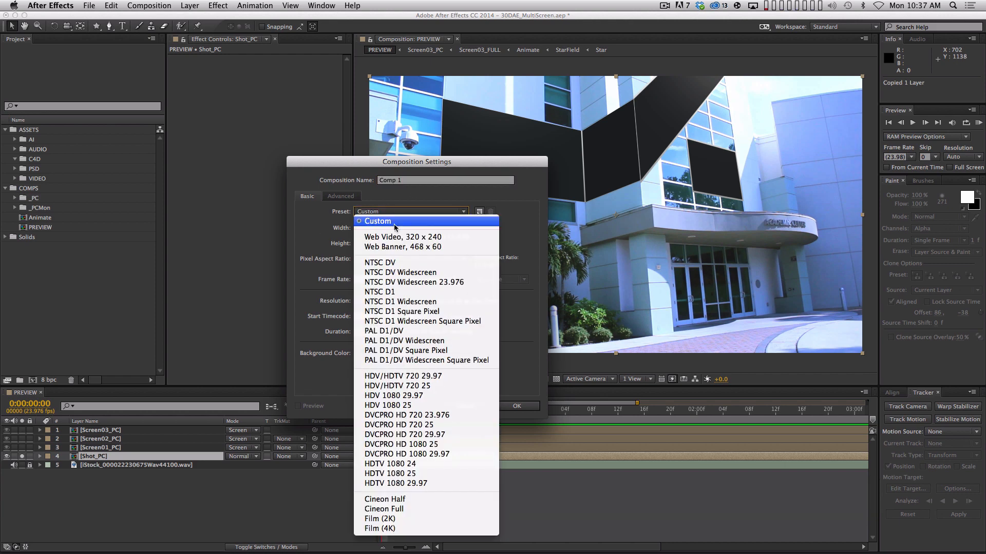
{"action": "left_click", "coordinate": [405, 464]}
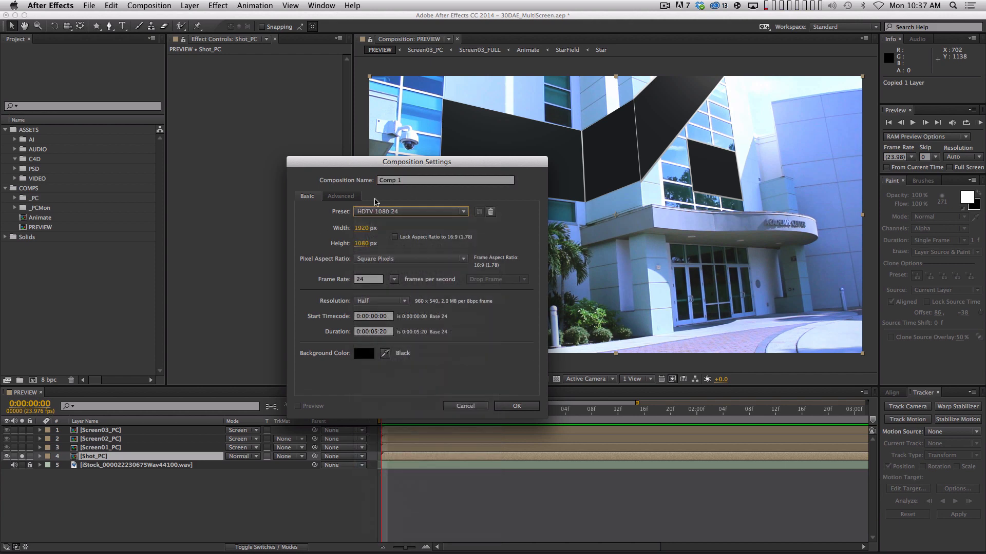
{"action": "left_click", "coordinate": [417, 181]}
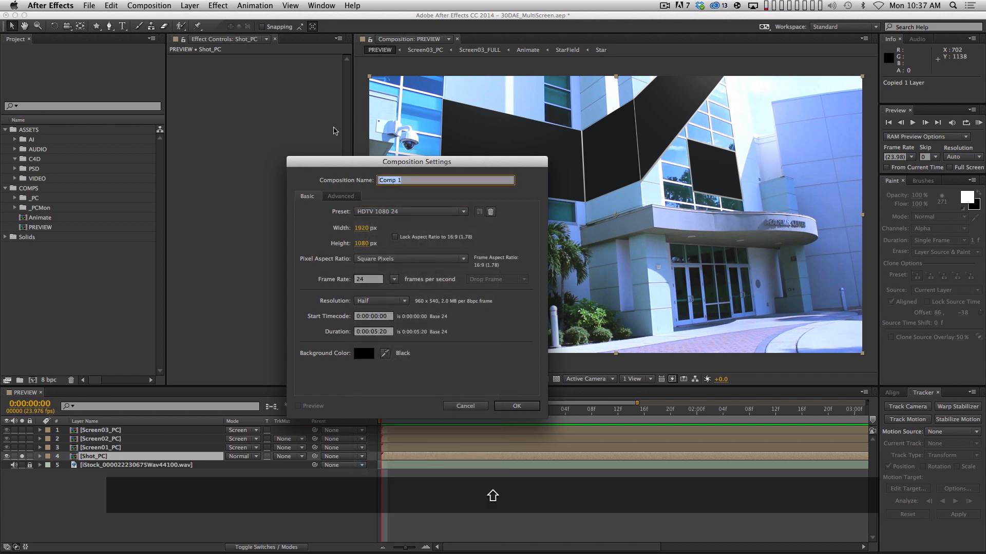
{"action": "type", "text": "RinglingShot"}
{"action": "key", "text": "Return"}
Step: Paste the copied Shot_PC layer into the RinglingShot composition and keep the time at the first frame
{"action": "key", "text": "super+v"}
{"action": "left_click_drag", "start_coordinate": [407, 414], "coordinate": [381, 412]}
{"action": "left_click", "coordinate": [298, 436]}
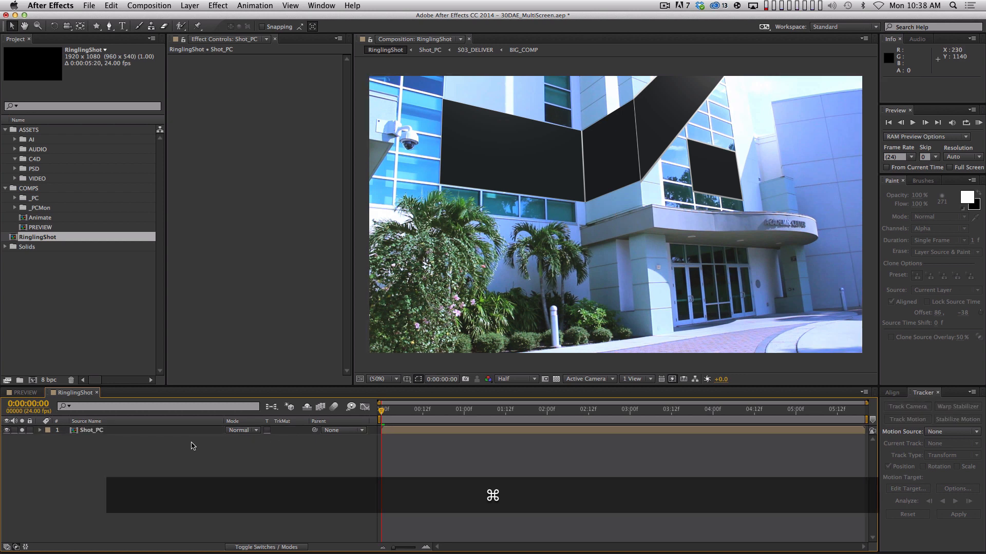
Step: Create a 1920x1080, 24 fps composition named Screen01_DELIVERY
{"action": "key", "text": "super+n"}
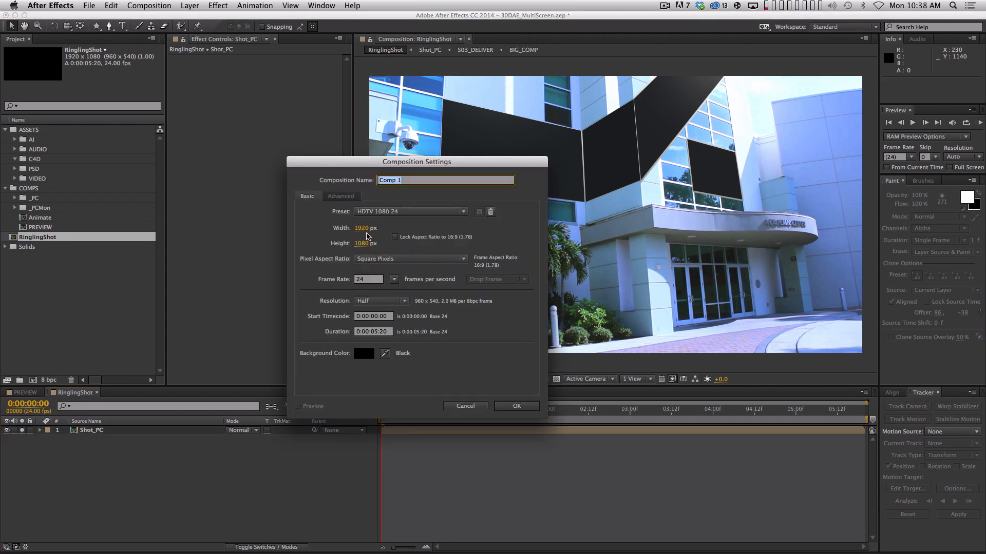
{"action": "type", "text": "Scre"}
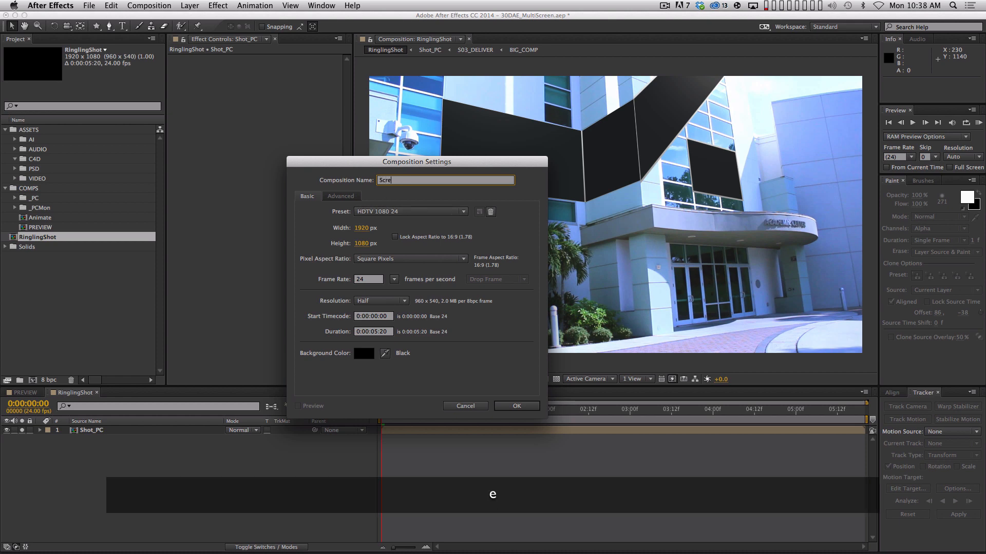
{"action": "type", "text": "en01_DELIVERY"}
{"action": "key", "text": "Return"}
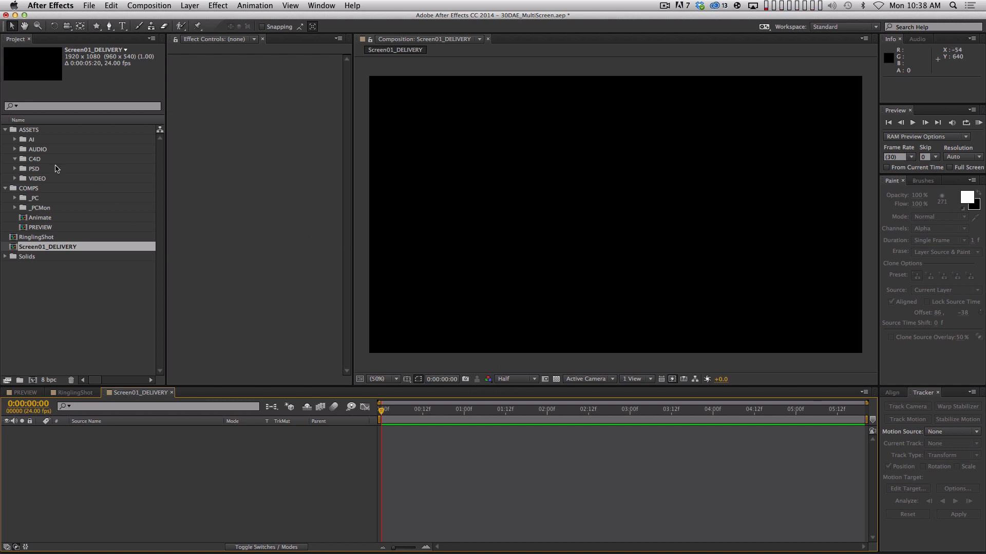
Step: Check the screen specs in Photoshop, return to After Effects and add ScreenSpecs.psd from the PSD folder to Screen01_DELIVERY
{"action": "left_click", "coordinate": [40, 170]}
{"action": "left_click", "coordinate": [15, 169]}
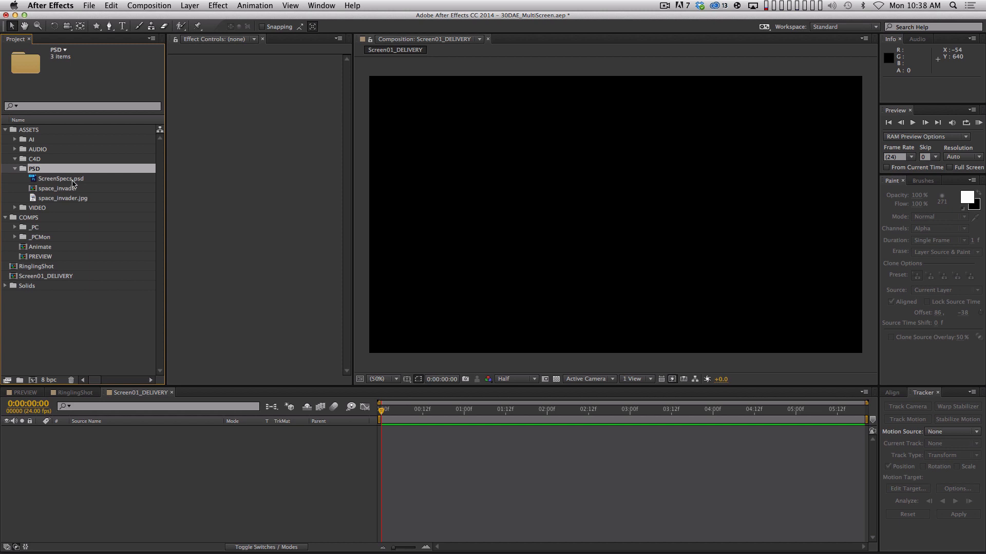
{"action": "key", "text": "super+Tab"}
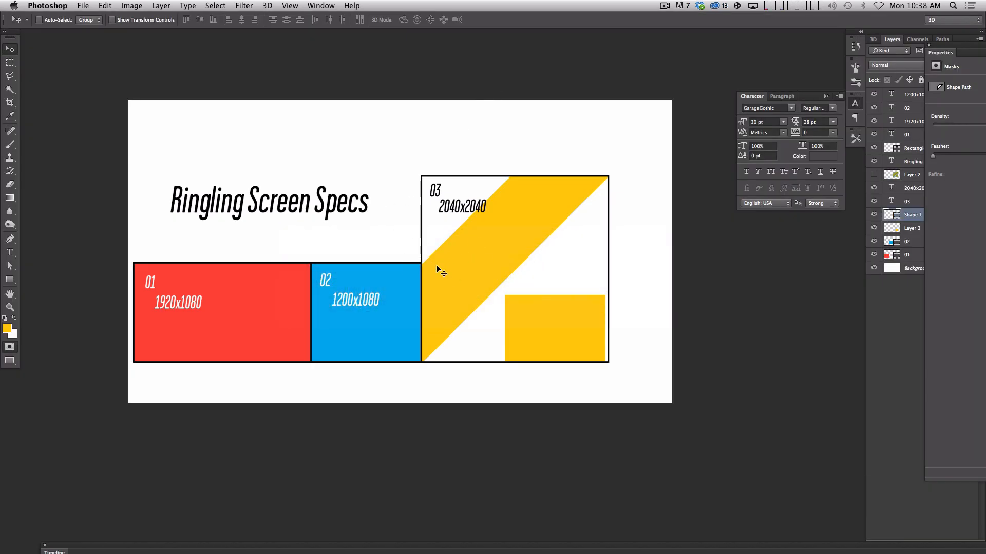
{"action": "key", "text": "super+Tab"}
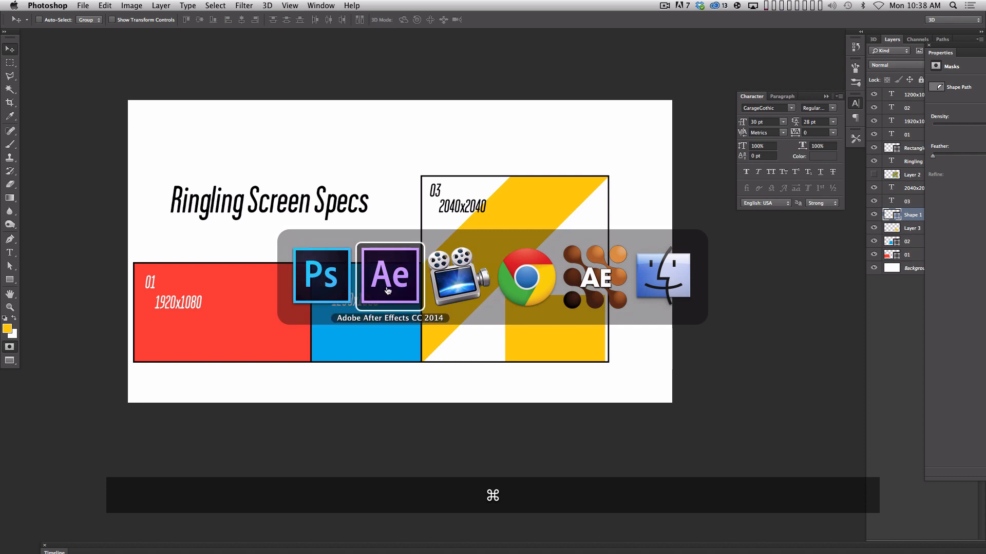
{"action": "left_click", "coordinate": [388, 291]}
{"action": "left_click_drag", "start_coordinate": [56, 179], "coordinate": [120, 453]}
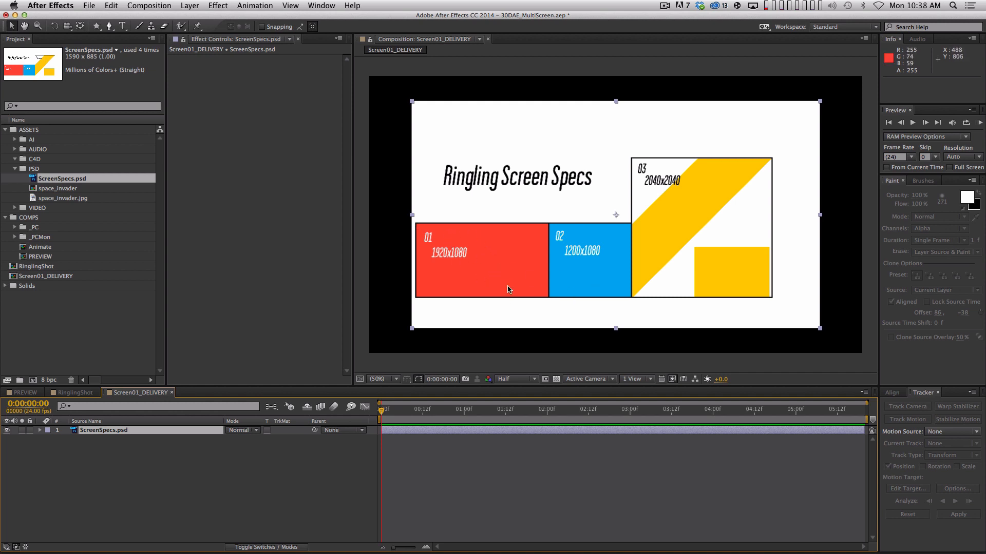
Step: Move the anchor point of the ScreenSpecs.psd layer to the upper-left corner of the red 01 screen
{"action": "key", "text": "y"}
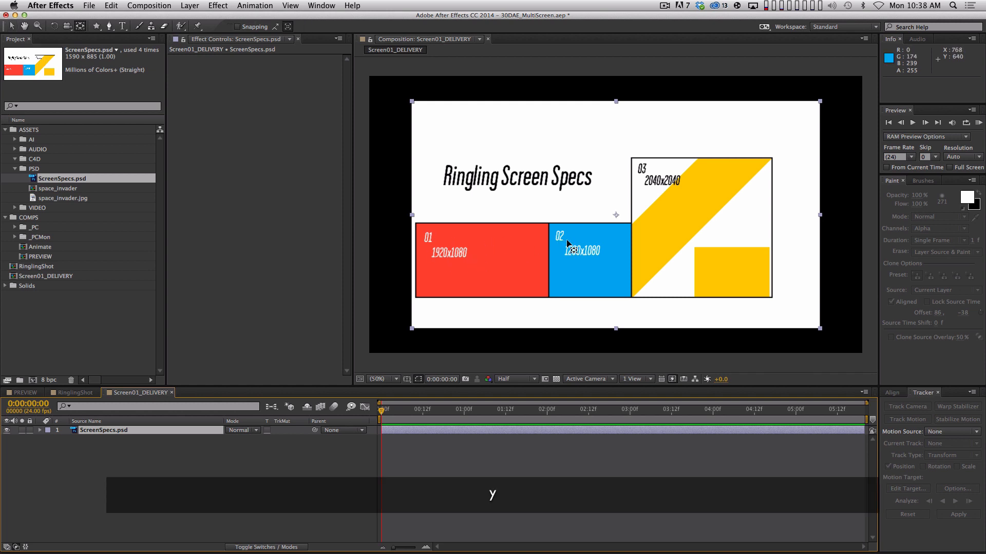
{"action": "left_click_drag", "start_coordinate": [615, 215], "coordinate": [416, 226]}
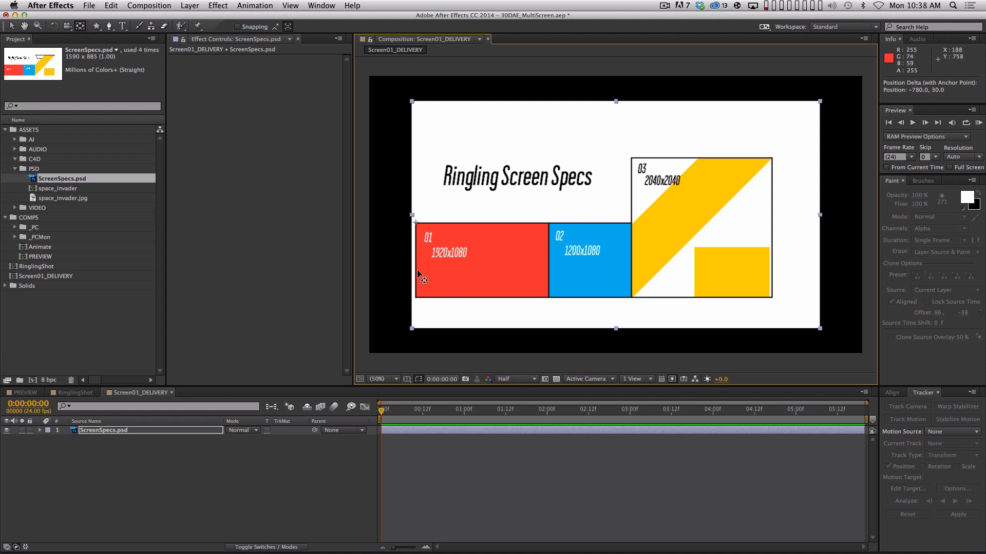
{"action": "key", "text": "v"}
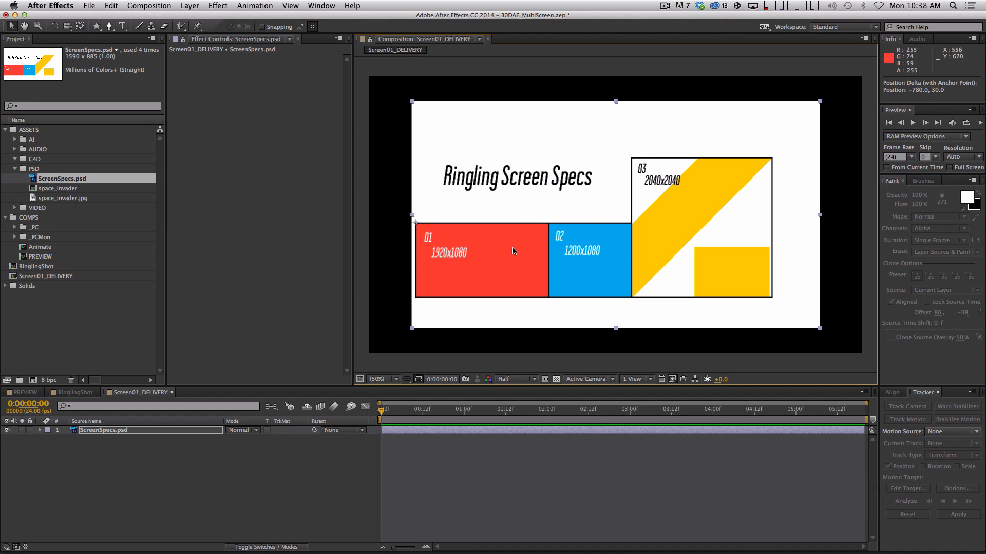
Step: Align the red 01 screen with the composition's upper-left corner and scale ScreenSpecs.psd to 367.9% so it fills the frame
{"action": "left_click_drag", "start_coordinate": [513, 250], "coordinate": [423, 135]}
{"action": "key", "text": "s"}
{"action": "key", "text": "super+s"}
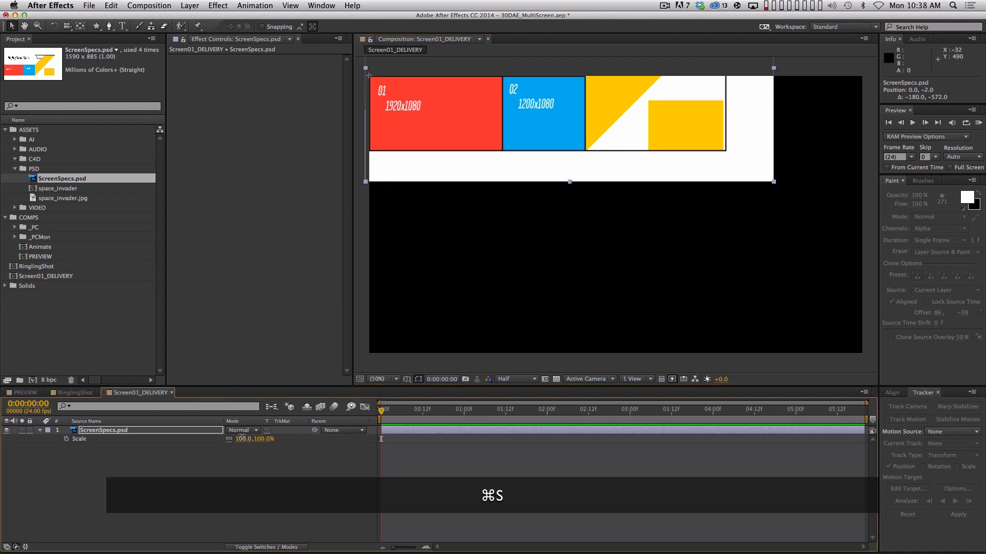
{"action": "left_click_drag", "start_coordinate": [241, 437], "coordinate": [754, 435]}
{"action": "key", "text": "Up"}
{"action": "key", "text": "Up"}
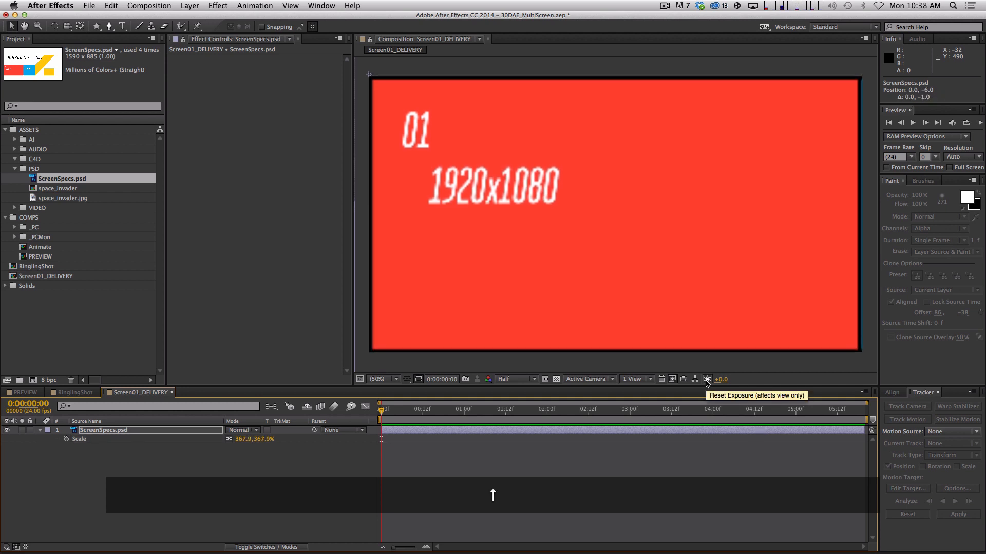
{"action": "key", "text": "Left"}
{"action": "left_click", "coordinate": [550, 492]}
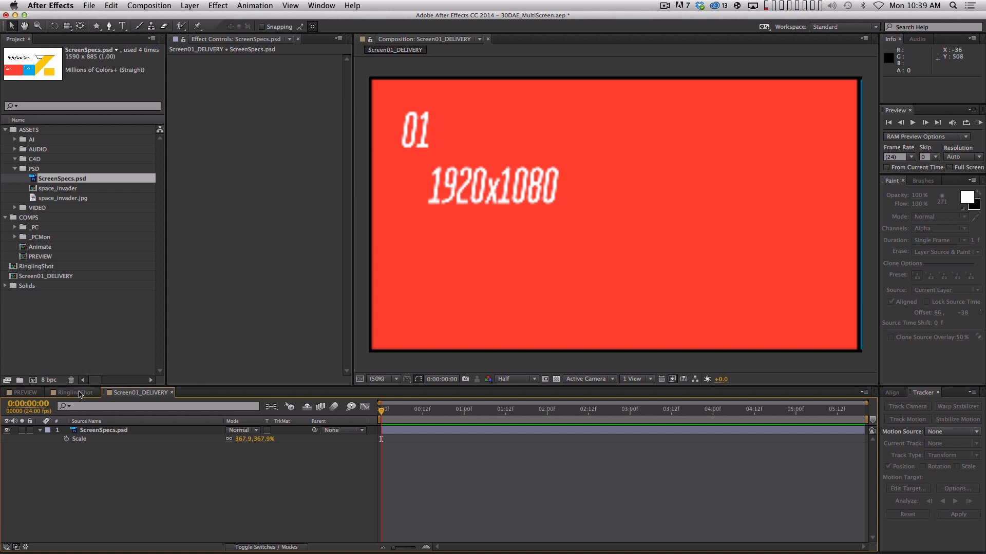
Step: Add Screen01_DELIVERY above Shot_PC in the RinglingShot composition, turn off soloing and hide the new layer
{"action": "left_click", "coordinate": [75, 392]}
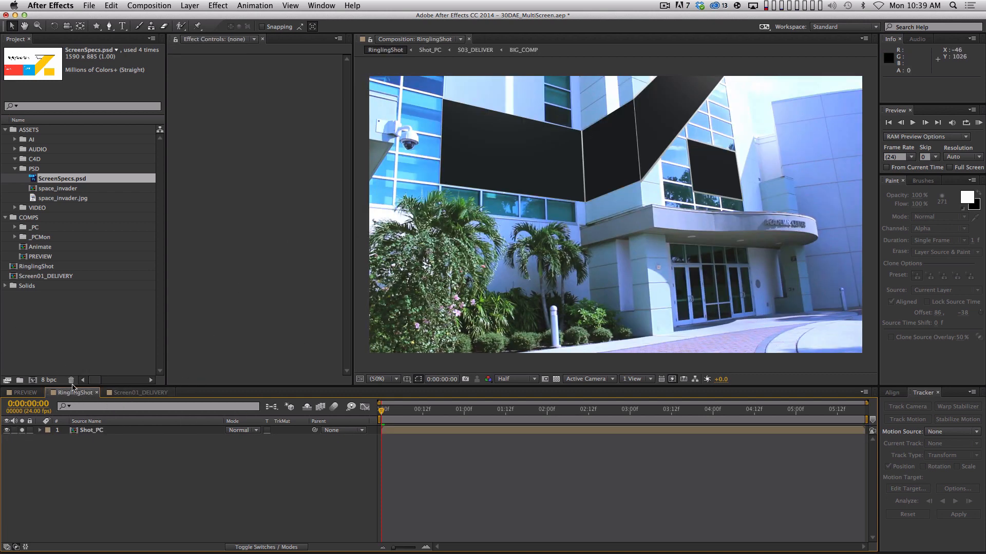
{"action": "left_click_drag", "start_coordinate": [32, 277], "coordinate": [129, 434]}
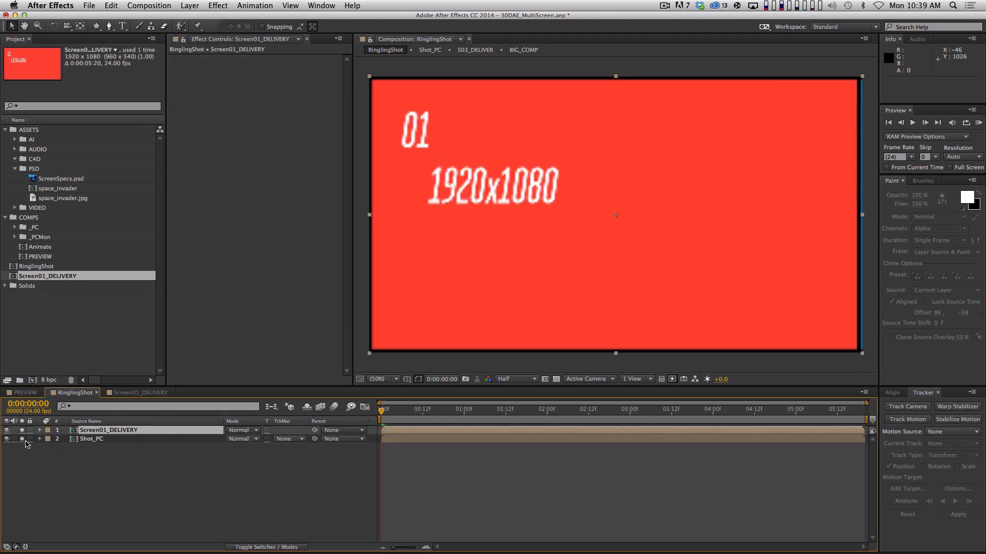
{"action": "left_click", "coordinate": [7, 431]}
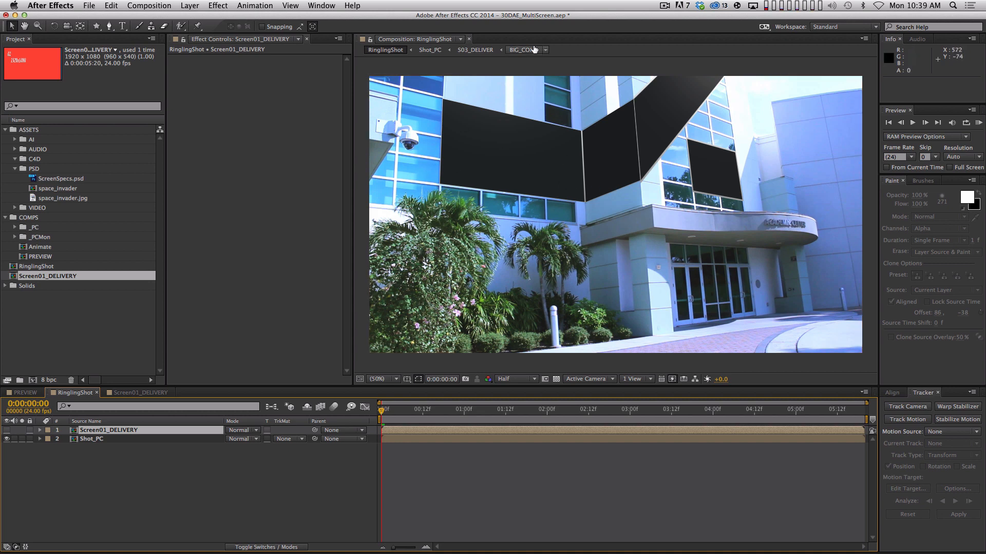
Step: Switch to mocha AE and examine the Back, Side and Front tracking layers over the full building shot with nothing selected
{"action": "key", "text": "super+Tab"}
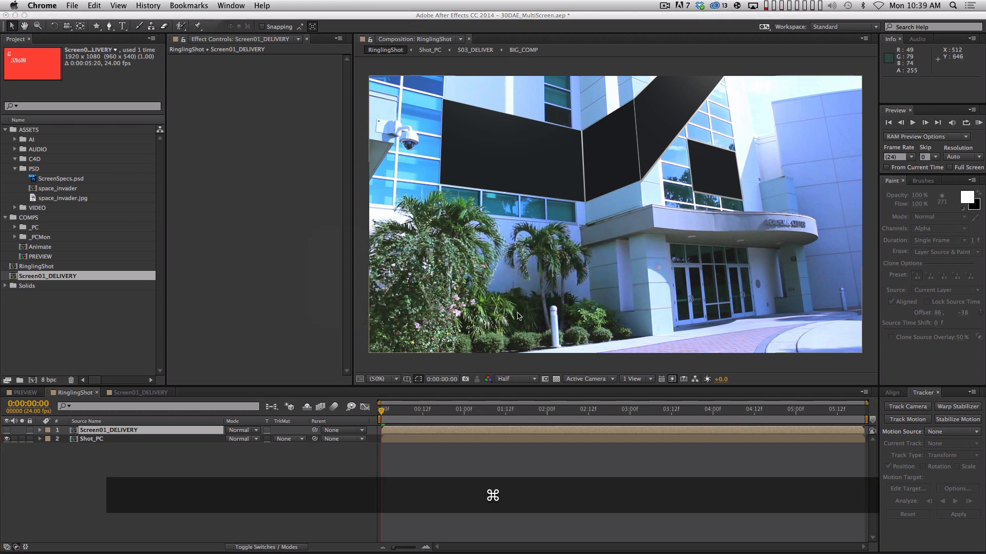
{"action": "key", "text": "super+Tab"}
{"action": "key", "text": "super+Tab"}
{"action": "key", "text": "super+Tab"}
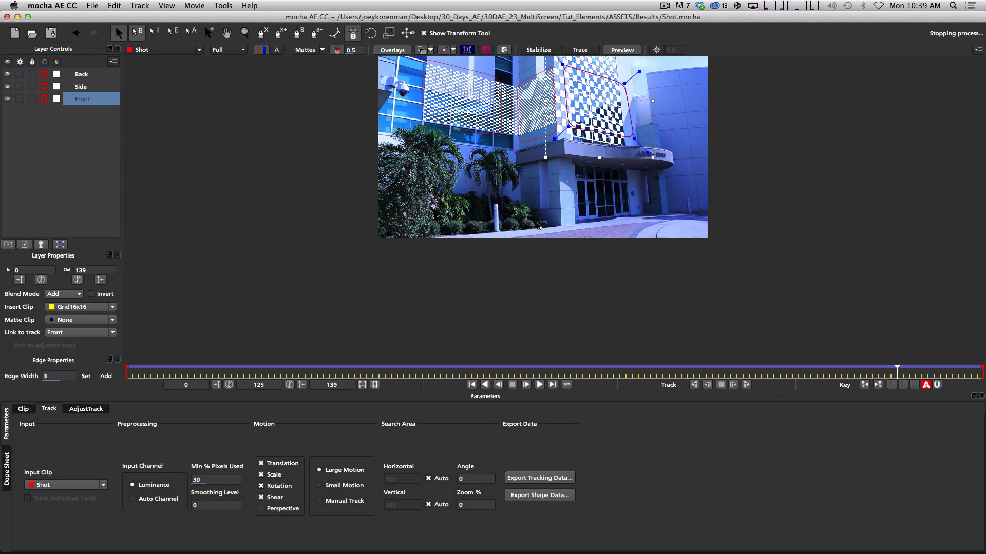
{"action": "key", "text": "x"}
{"action": "left_click_drag", "start_coordinate": [532, 166], "coordinate": [495, 165]}
{"action": "key", "text": "z"}
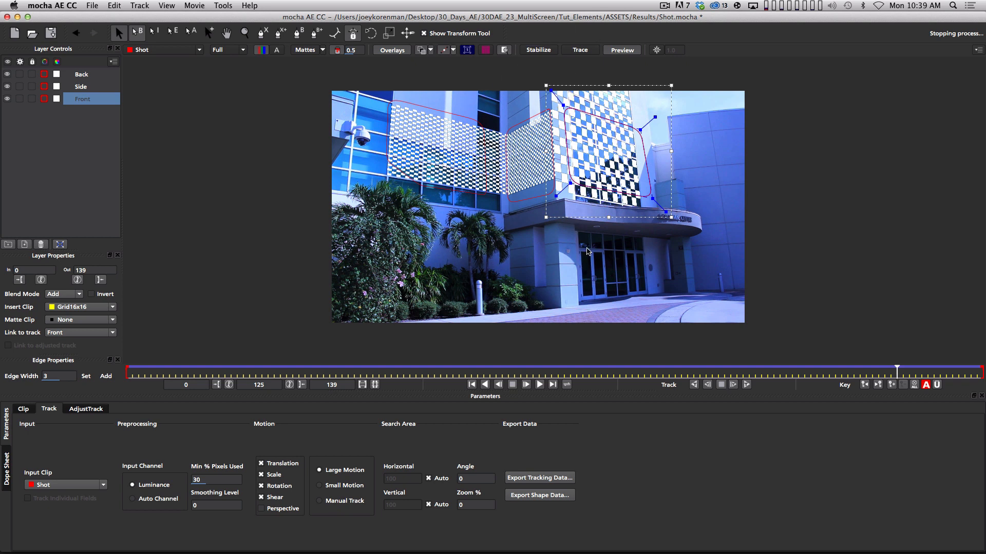
{"action": "left_click", "coordinate": [67, 196]}
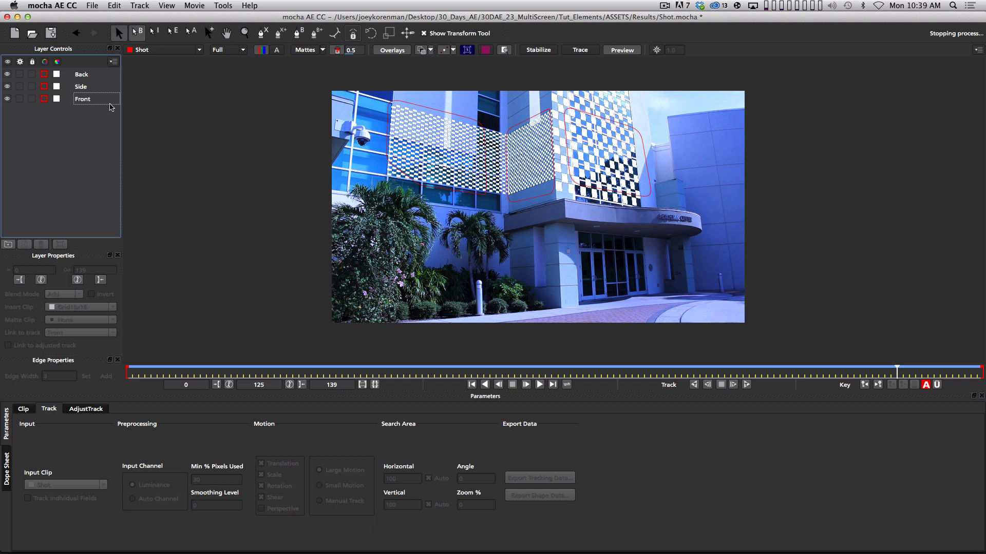
Step: Compare the Back, Side and Front layers and copy the Back layer's tracking data to the clipboard as After Effects Corner Pin
{"action": "left_click", "coordinate": [83, 77]}
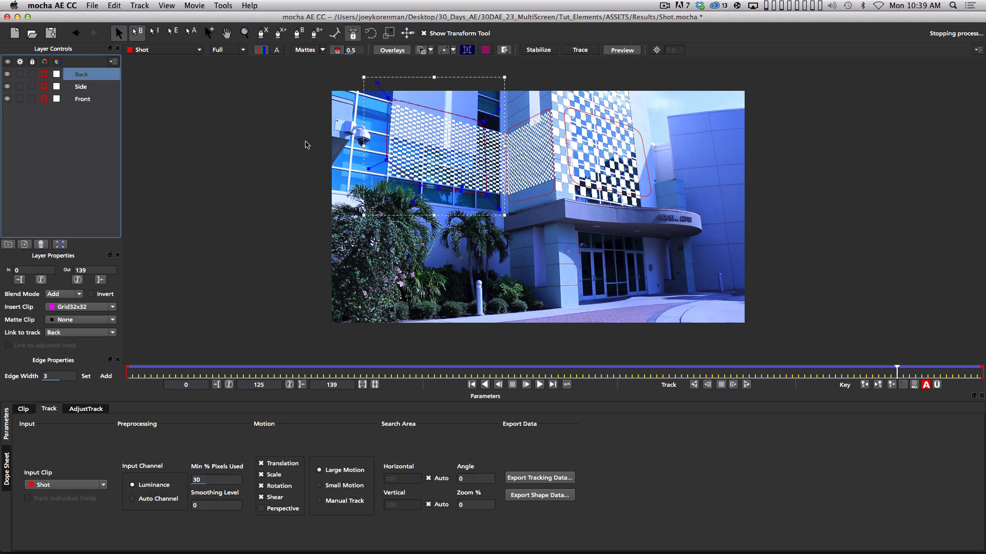
{"action": "left_click", "coordinate": [81, 86]}
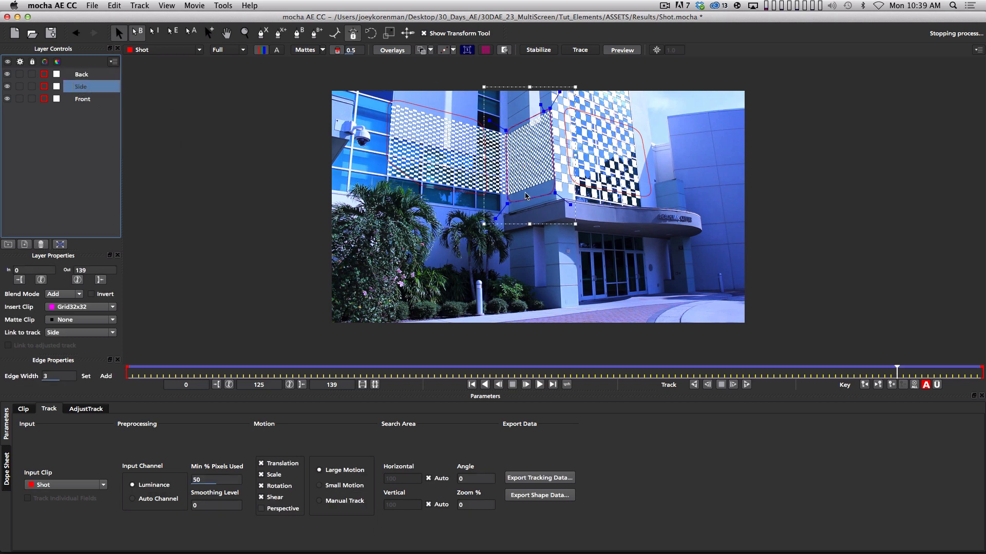
{"action": "left_click", "coordinate": [92, 99]}
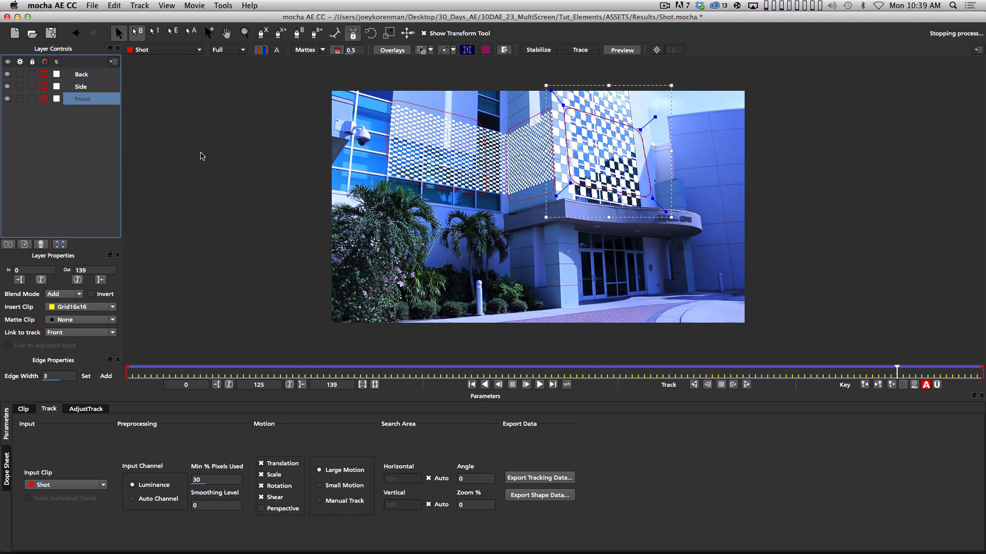
{"action": "left_click", "coordinate": [82, 77]}
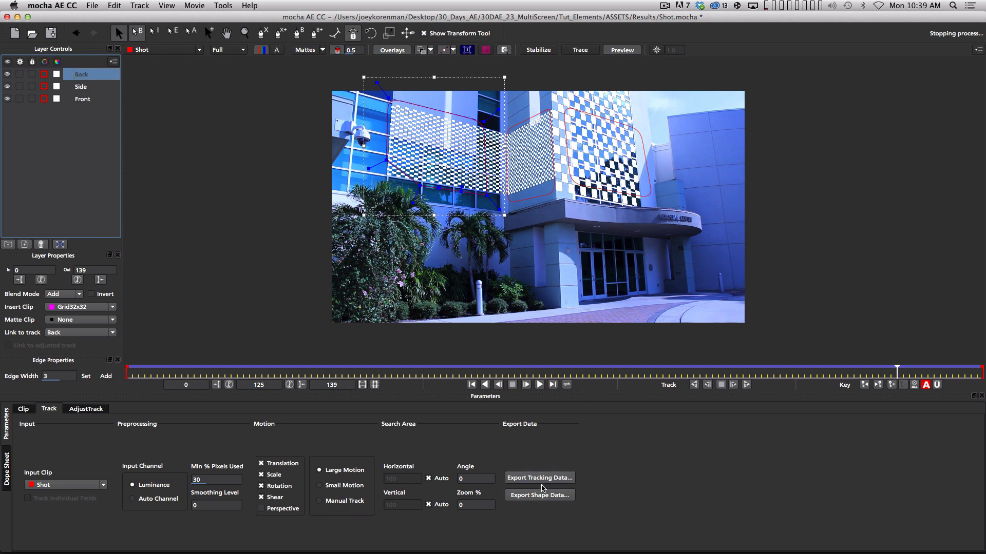
{"action": "left_click", "coordinate": [542, 478]}
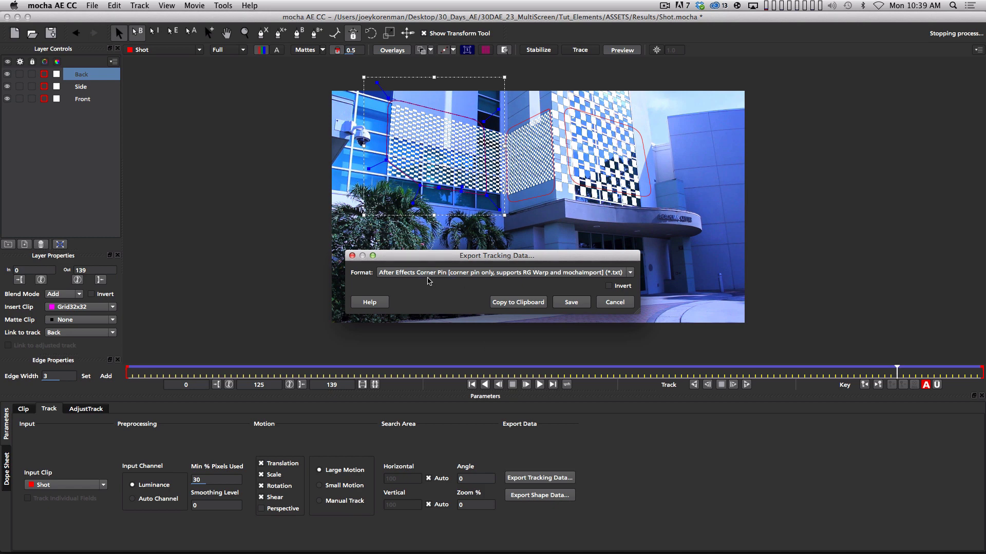
{"action": "left_click", "coordinate": [517, 301]}
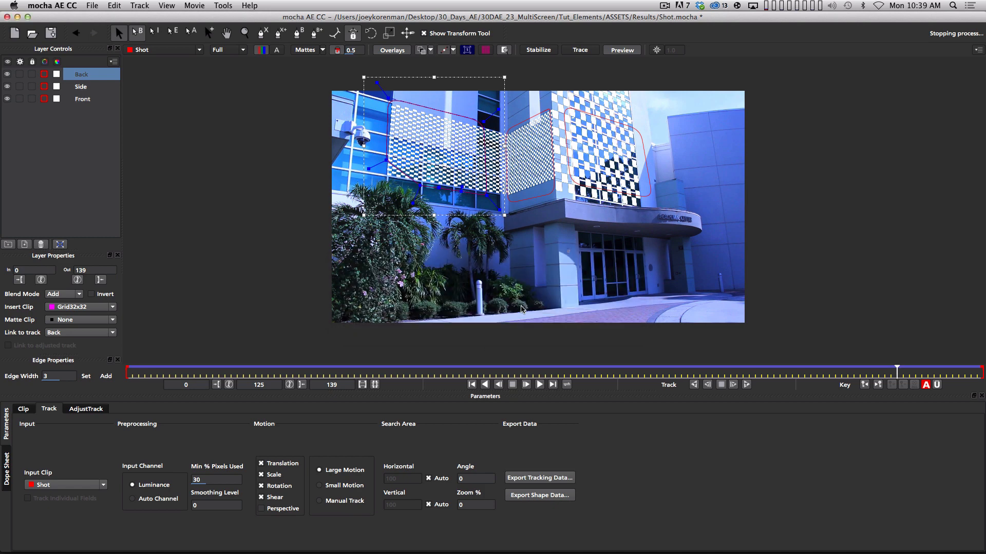
Step: Switch to After Effects, make Screen01_DELIVERY visible in RinglingShot and paste the mocha corner pin keyframes onto it
{"action": "key", "text": "super+h"}
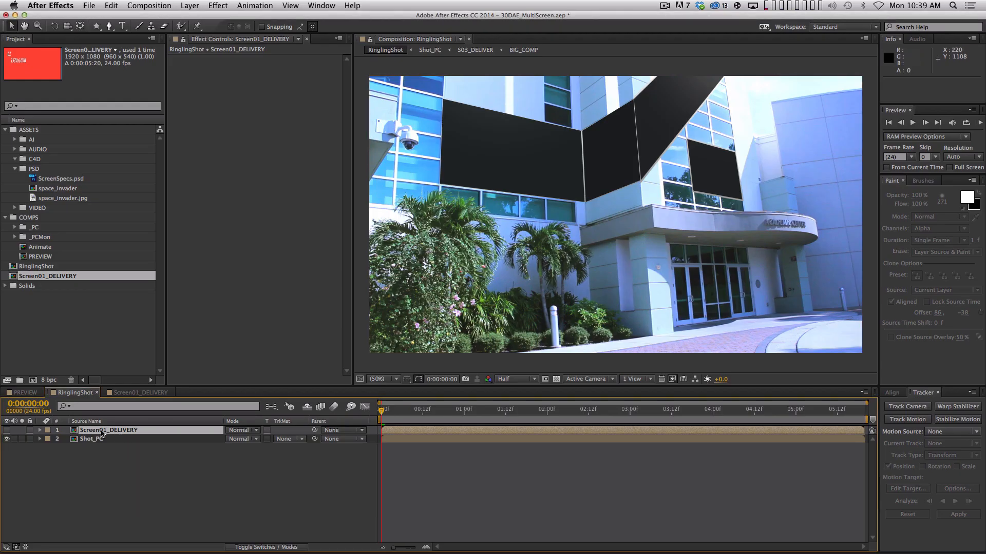
{"action": "left_click", "coordinate": [6, 432]}
{"action": "key", "text": "super+v"}
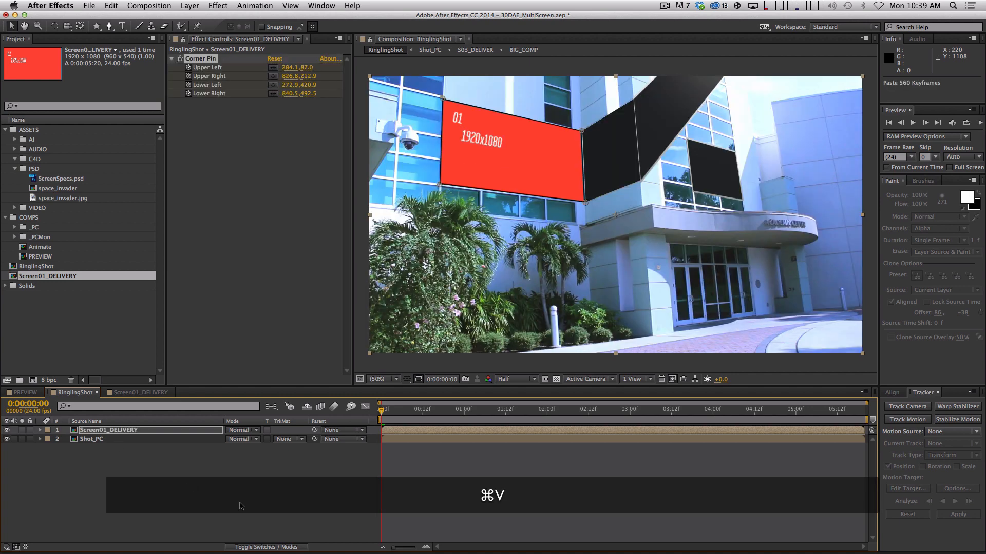
Step: Play back RinglingShot to check how the pinned red screen follows the building, and return to the first frame
{"action": "key", "text": "space"}
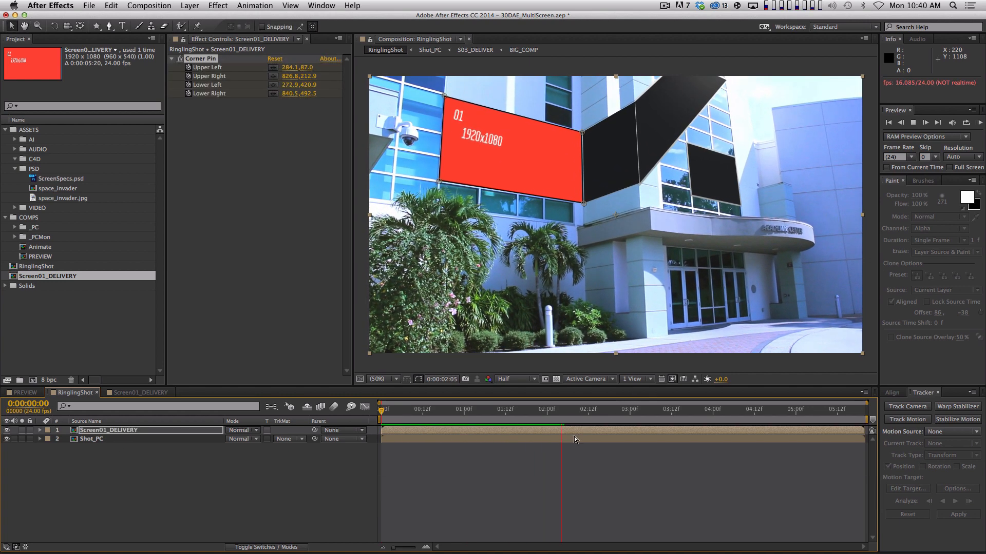
{"action": "key", "text": "space"}
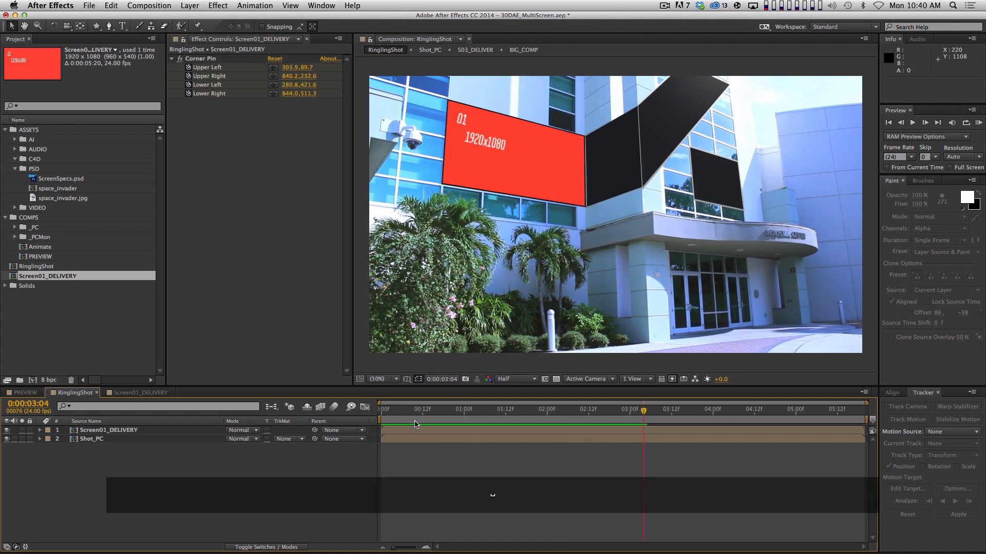
{"action": "key", "text": "super+k"}
{"action": "key", "text": "Escape"}
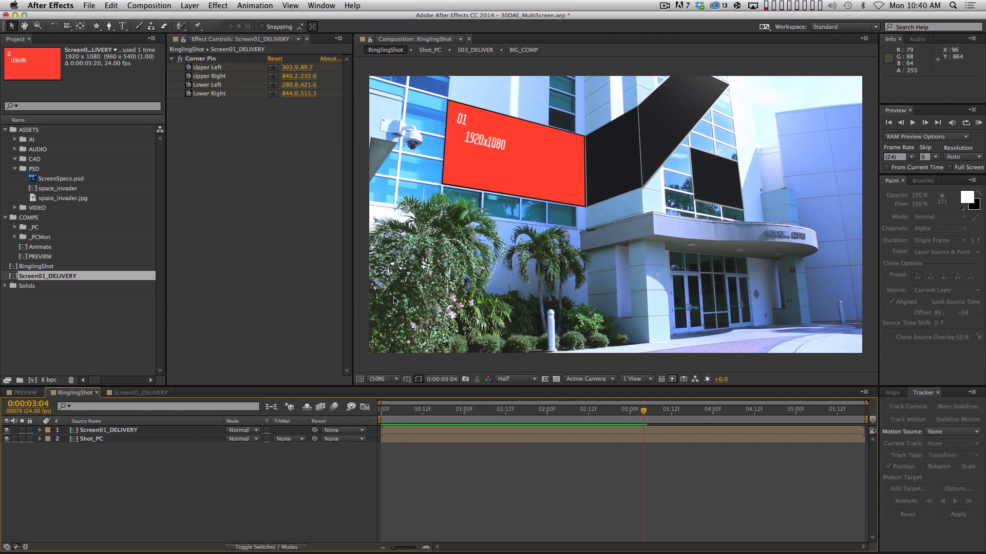
{"action": "key", "text": "Home"}
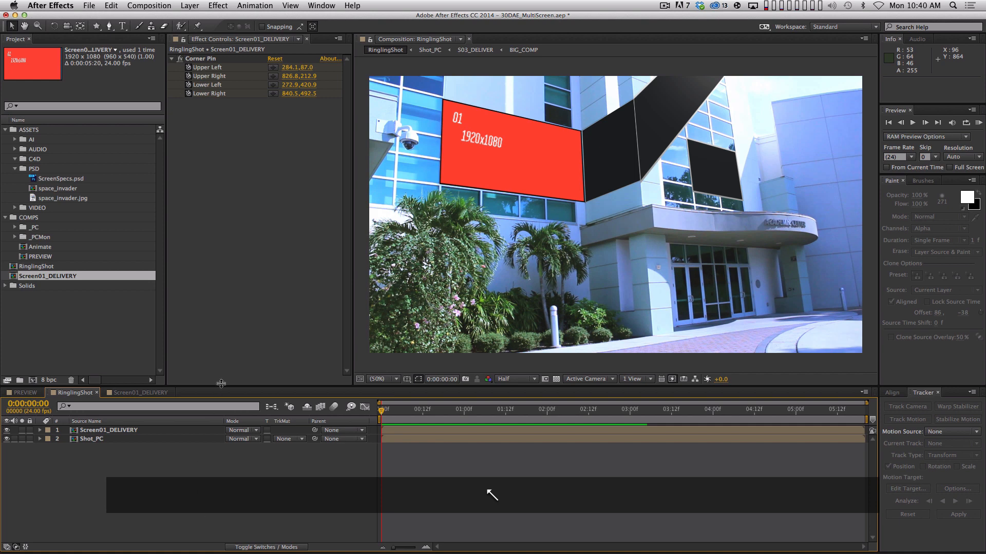
Step: Check the frame rate of the Shot_PC composition, and close the Shot_PC and Screen01_DELIVERY timelines
{"action": "double_click", "coordinate": [108, 439]}
{"action": "key", "text": "super+k"}
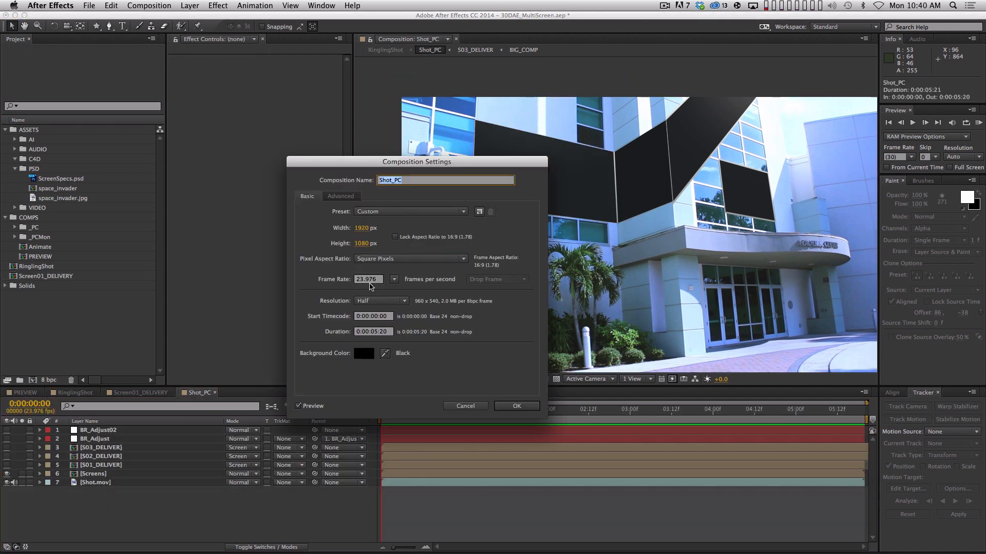
{"action": "key", "text": "Return"}
{"action": "key", "text": "super+w"}
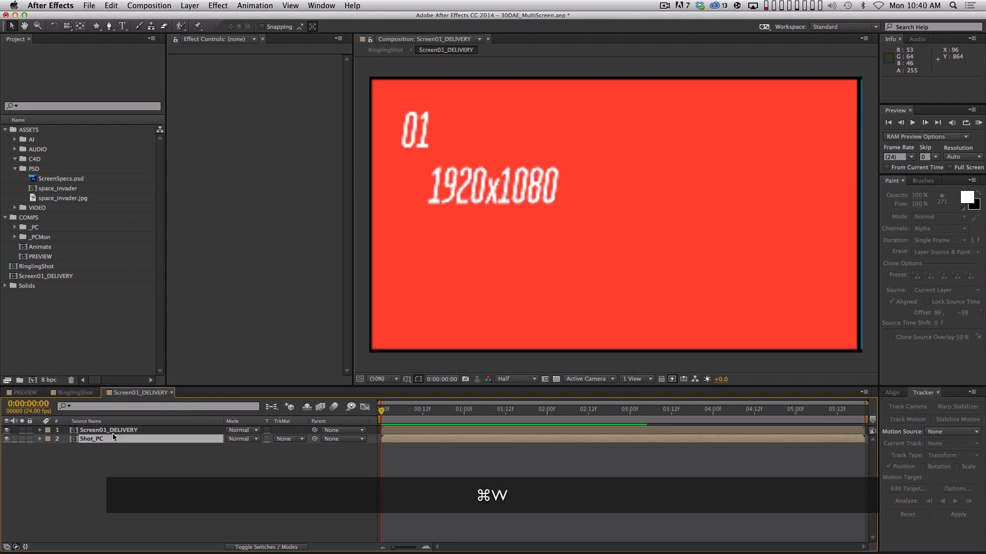
{"action": "key", "text": "super+w"}
Step: Delete the Corner Pin effect from the Screen01_DELIVERY layer in RinglingShot
{"action": "left_click_drag", "start_coordinate": [418, 412], "coordinate": [323, 454]}
{"action": "left_click", "coordinate": [118, 440]}
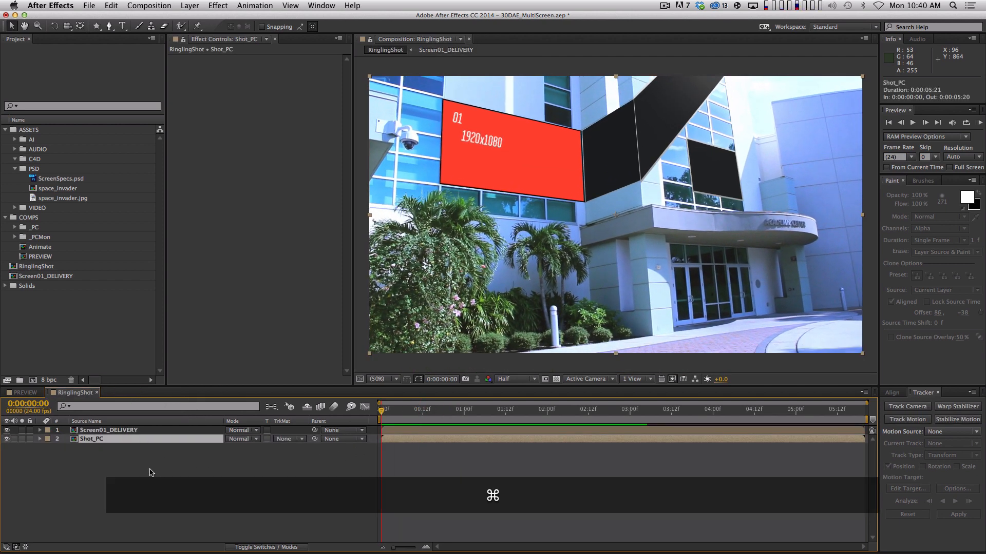
{"action": "key", "text": "super+Up"}
{"action": "key", "text": "e"}
{"action": "left_click", "coordinate": [97, 439]}
{"action": "key", "text": "BackSpace"}
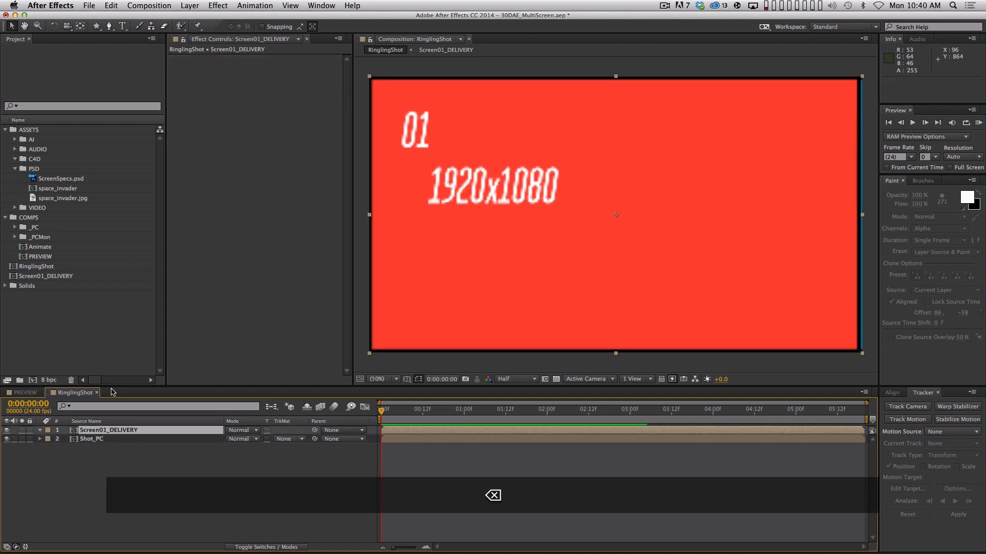
Step: Set the RinglingShot composition's frame rate to 23.976 fps
{"action": "key", "text": "super+k"}
{"action": "left_click", "coordinate": [394, 279]}
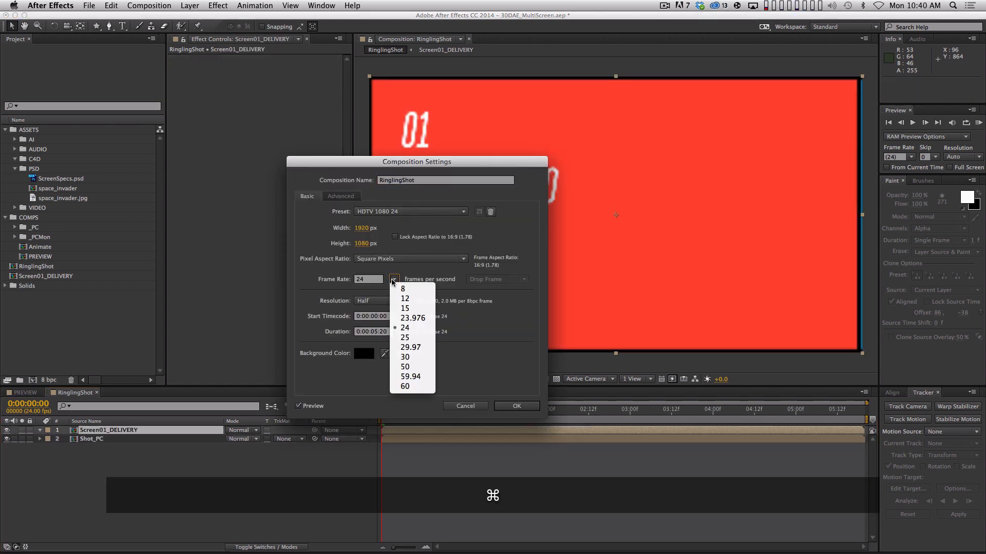
{"action": "left_click", "coordinate": [418, 318]}
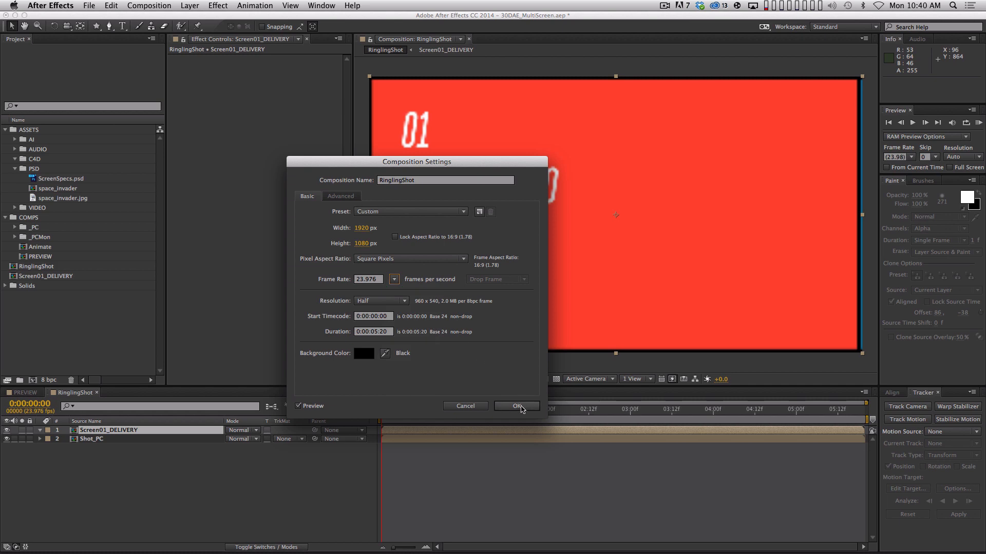
{"action": "left_click", "coordinate": [516, 406]}
Step: Paste the corner pin tracking data onto Screen01_DELIVERY again and preview how the screen sticks to the building
{"action": "key", "text": "super+v"}
{"action": "key", "text": "space"}
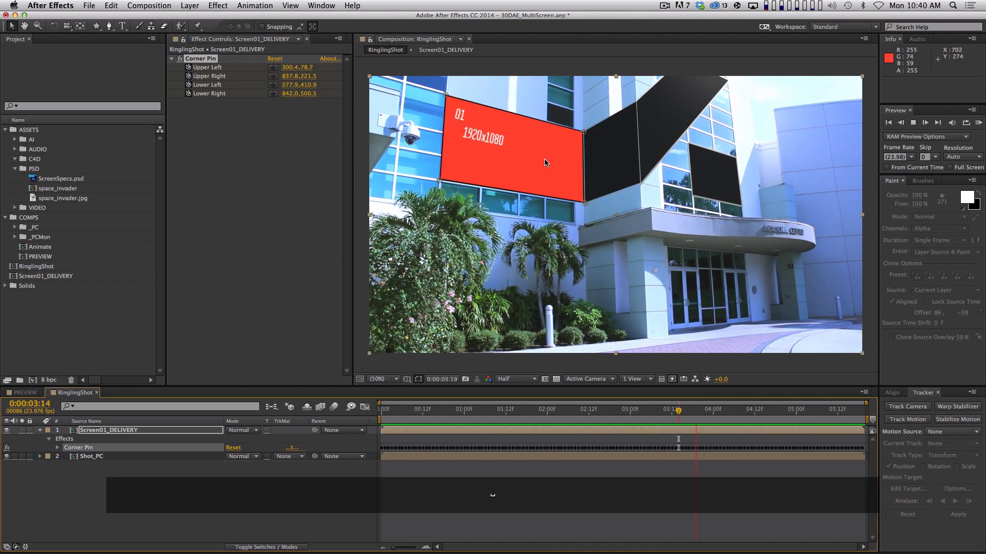
{"action": "key", "text": "space"}
{"action": "left_click", "coordinate": [261, 498]}
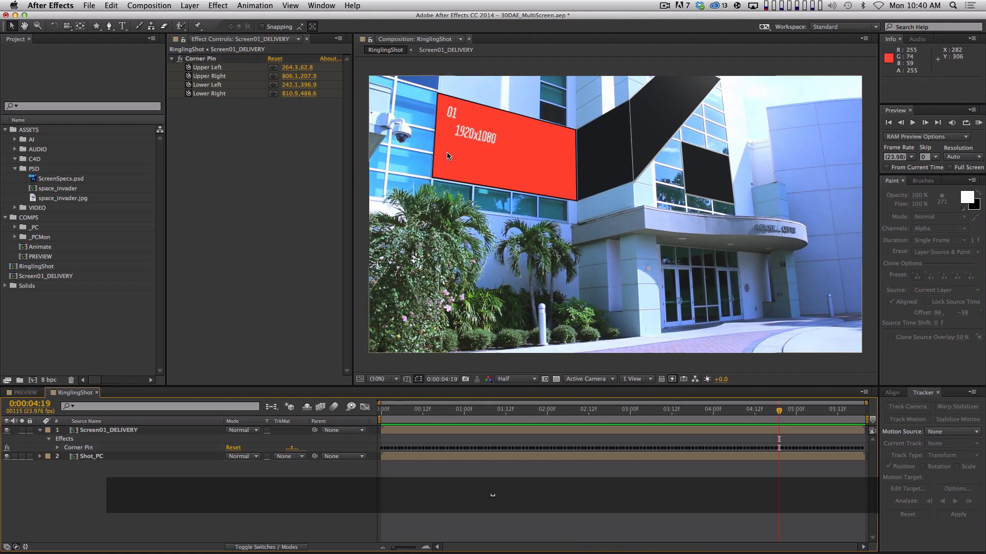
Step: Look at the source content in Screen01_DELIVERY, return to RinglingShot and play back the tracked red screen
{"action": "double_click", "coordinate": [144, 430]}
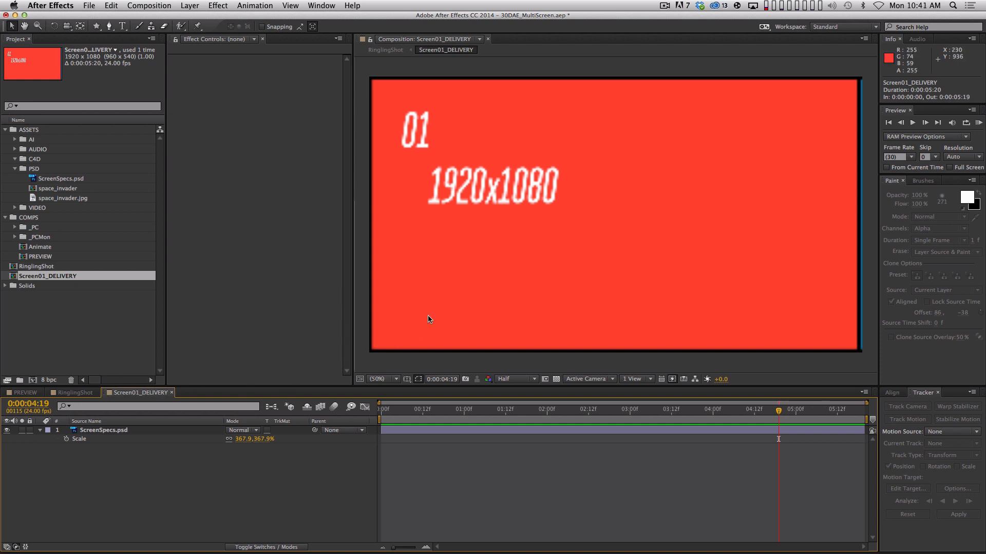
{"action": "left_click", "coordinate": [75, 392]}
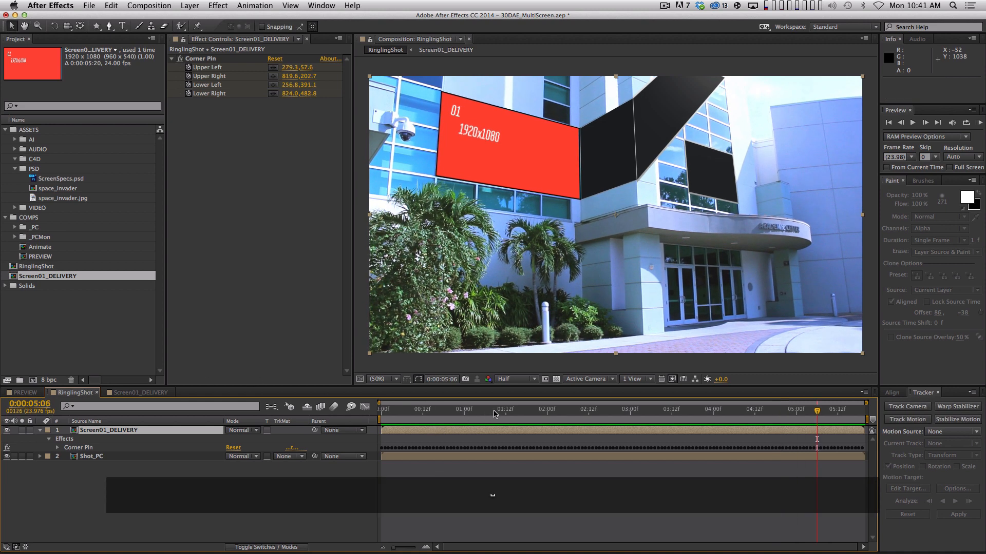
{"action": "key", "text": "space"}
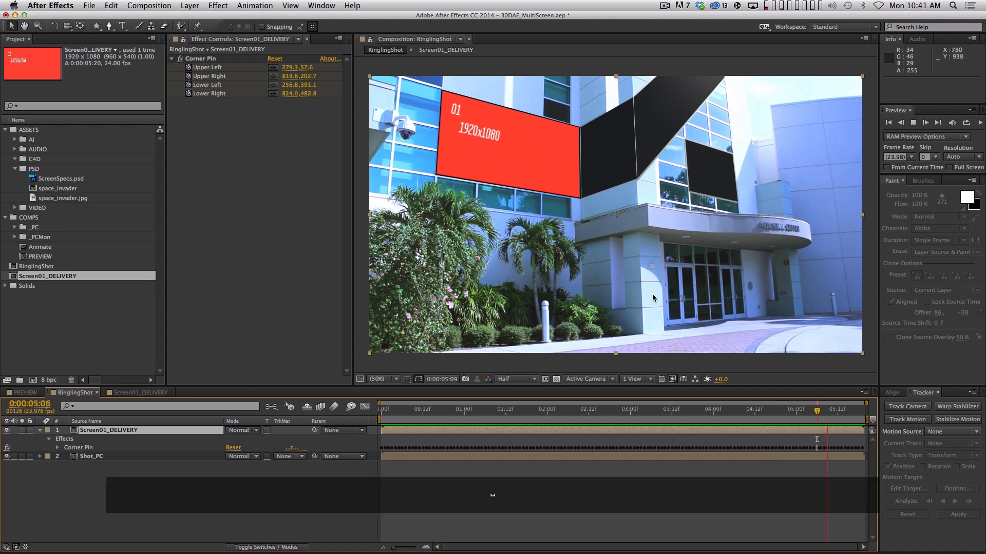
{"action": "key", "text": "space"}
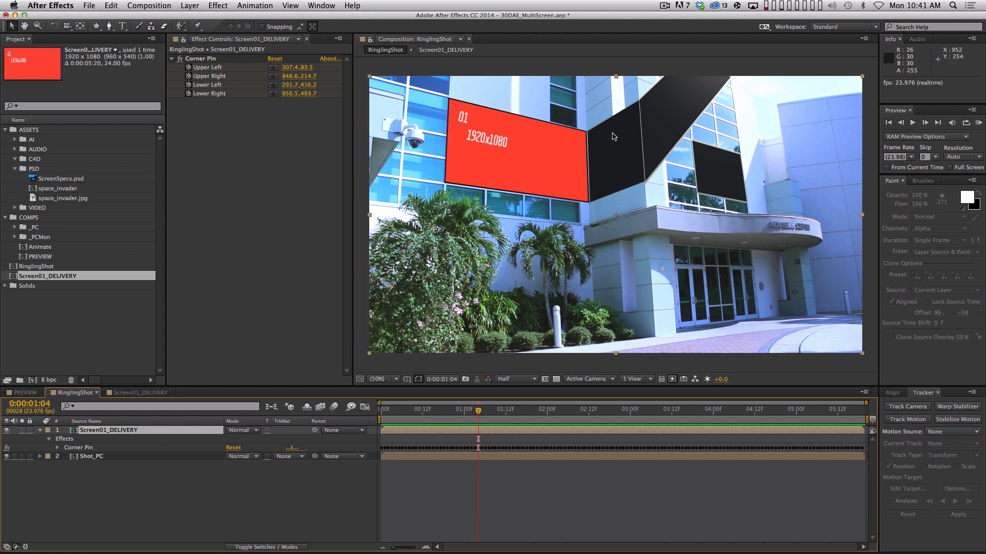
Step: Create a composition named Screen02_DELIVERY with a width of 1200 px, checking the size of screen 02 in the Photoshop screen specs
{"action": "left_click", "coordinate": [163, 468]}
{"action": "key", "text": "shift+super+n"}
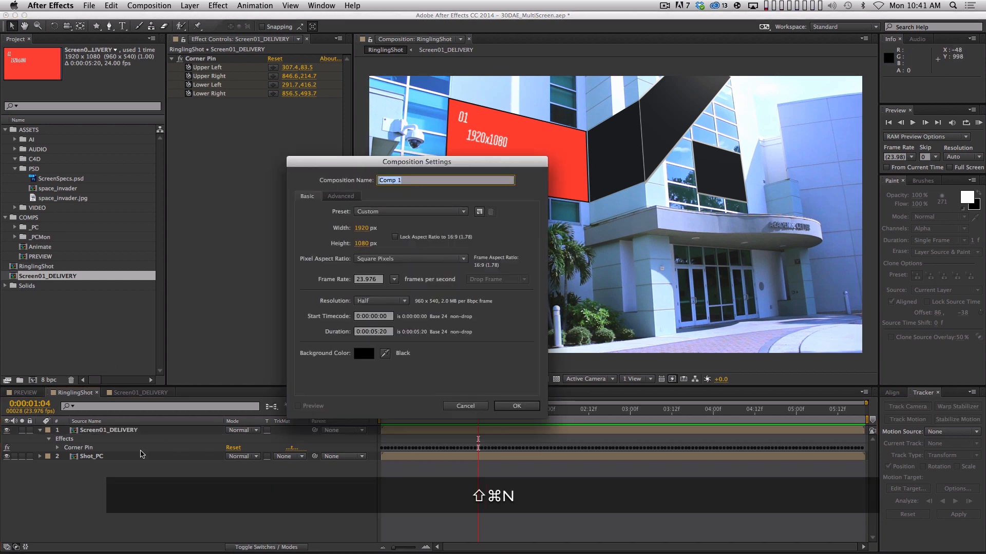
{"action": "type", "text": "Screen02_DELIVERY"}
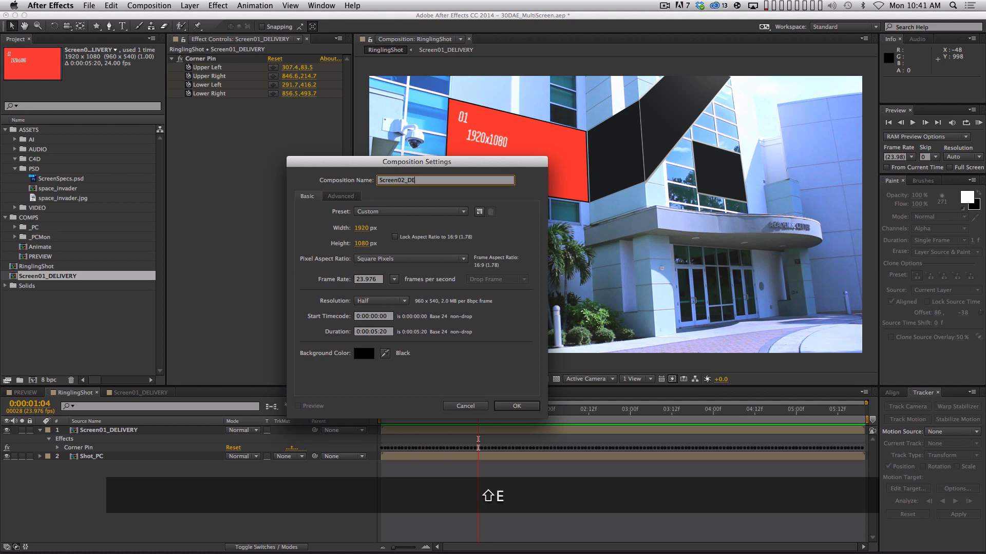
{"action": "key", "text": "Tab"}
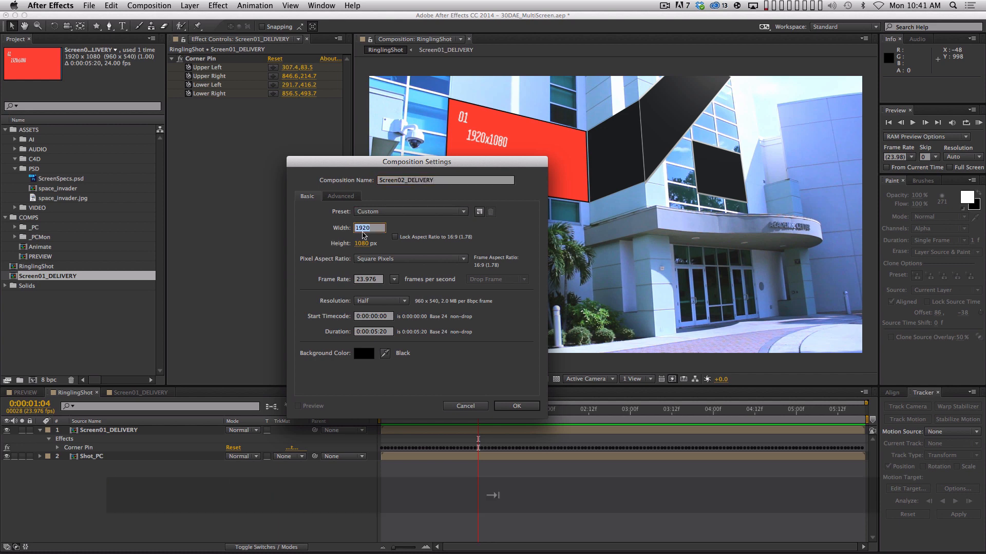
{"action": "key", "text": "super+Tab"}
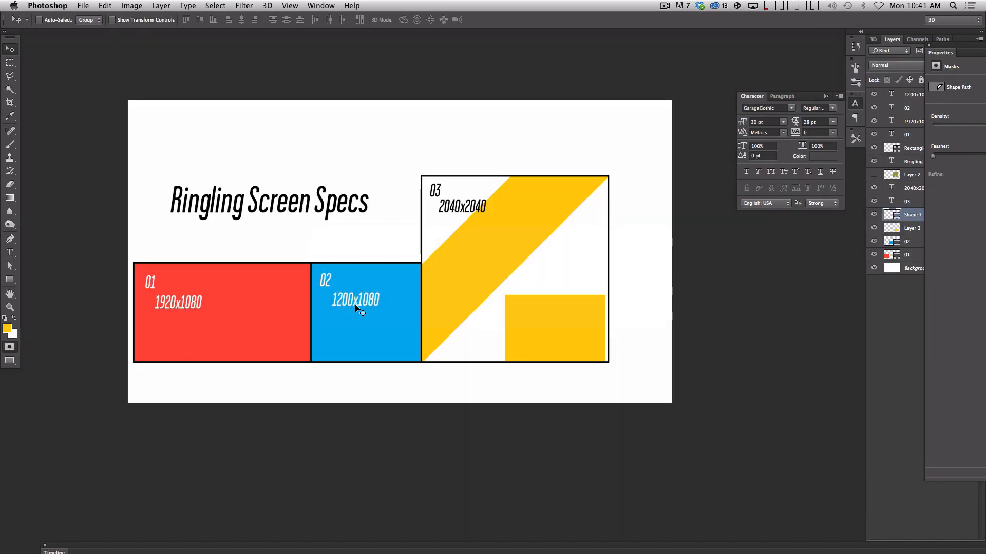
{"action": "key", "text": "super+Tab"}
{"action": "key", "text": "super+Tab"}
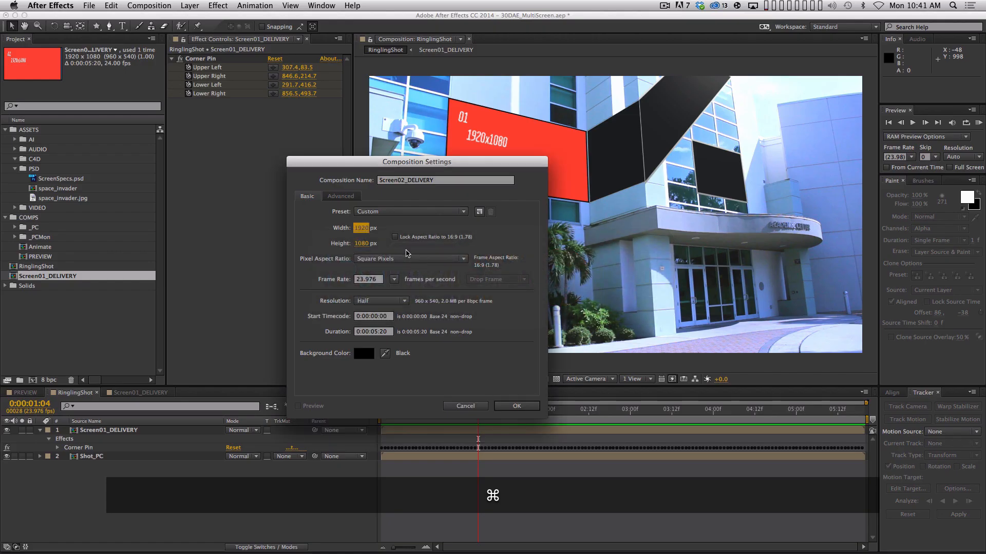
{"action": "type", "text": "1"}
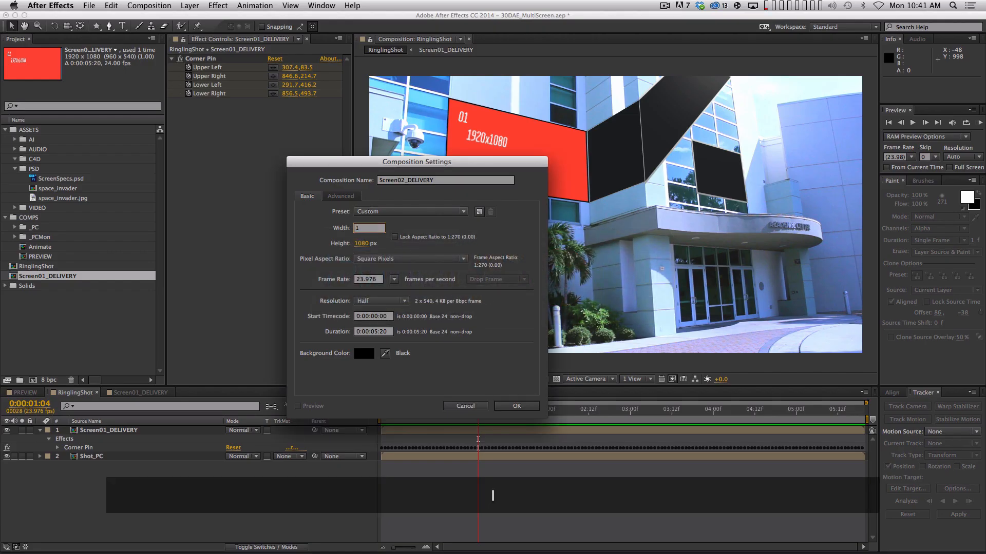
{"action": "type", "text": "200"}
{"action": "key", "text": "Return"}
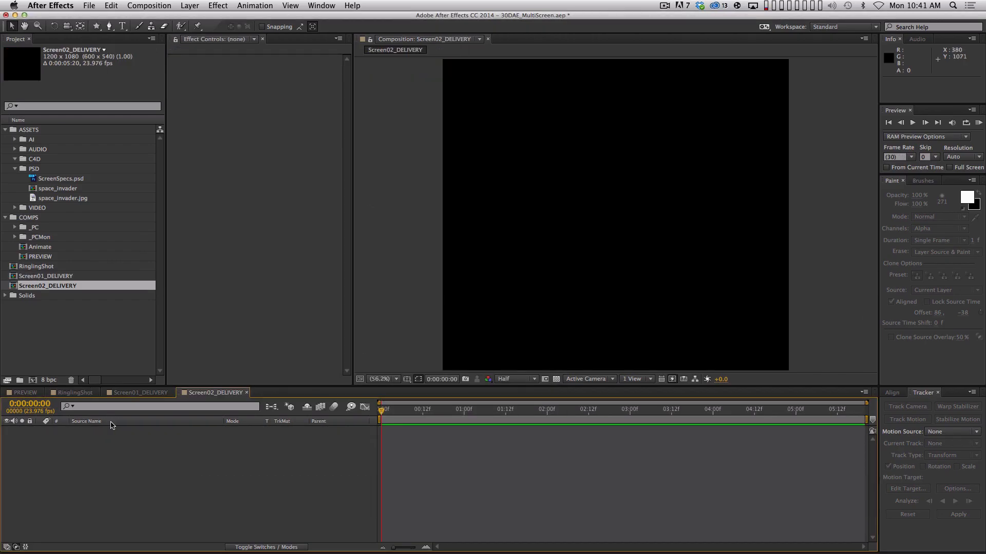
Step: Copy the scaled ScreenSpecs.psd layer from Screen01_DELIVERY into the Screen02_DELIVERY composition
{"action": "left_click", "coordinate": [74, 179]}
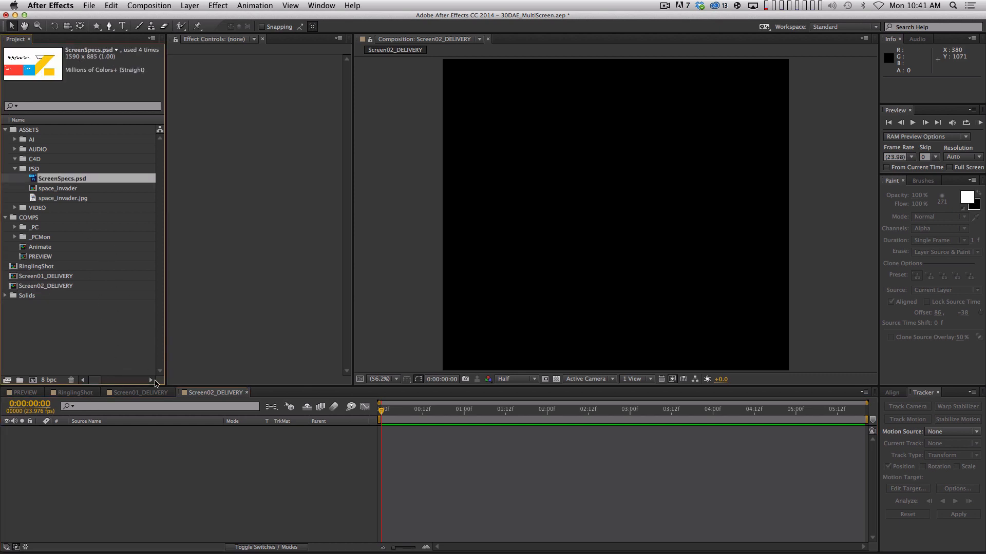
{"action": "left_click", "coordinate": [141, 392]}
{"action": "left_click", "coordinate": [117, 431]}
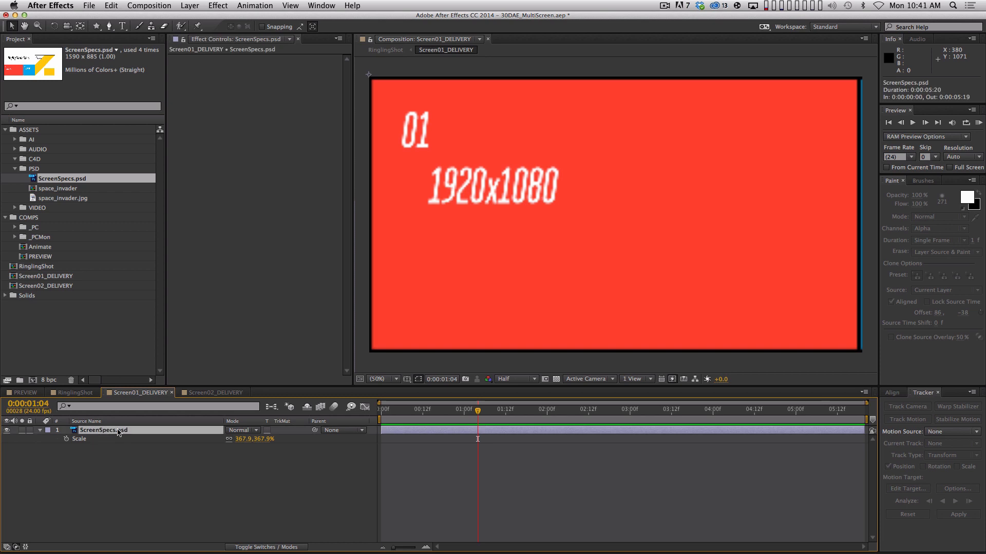
{"action": "key", "text": "super+c"}
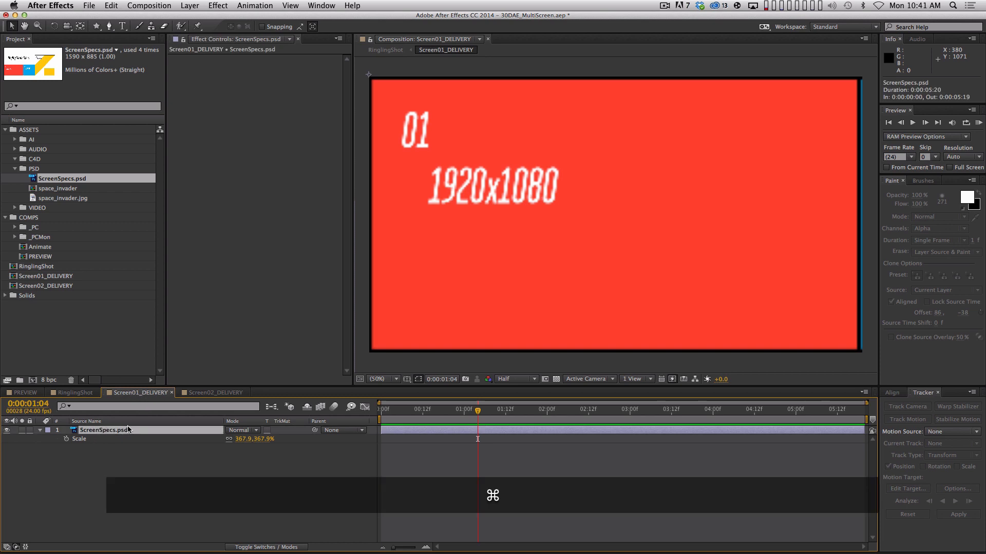
{"action": "left_click", "coordinate": [216, 392]}
{"action": "key", "text": "super+v"}
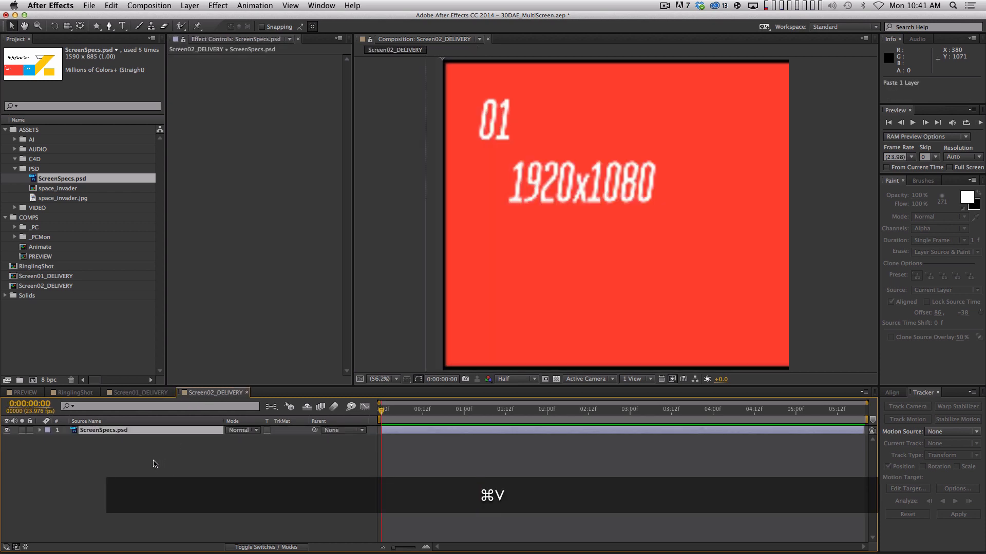
Step: Reposition the ScreenSpecs.psd layer in Screen02_DELIVERY so the blue 02 screen fills the frame, nudging it to line up with the edges
{"action": "key", "text": "v"}
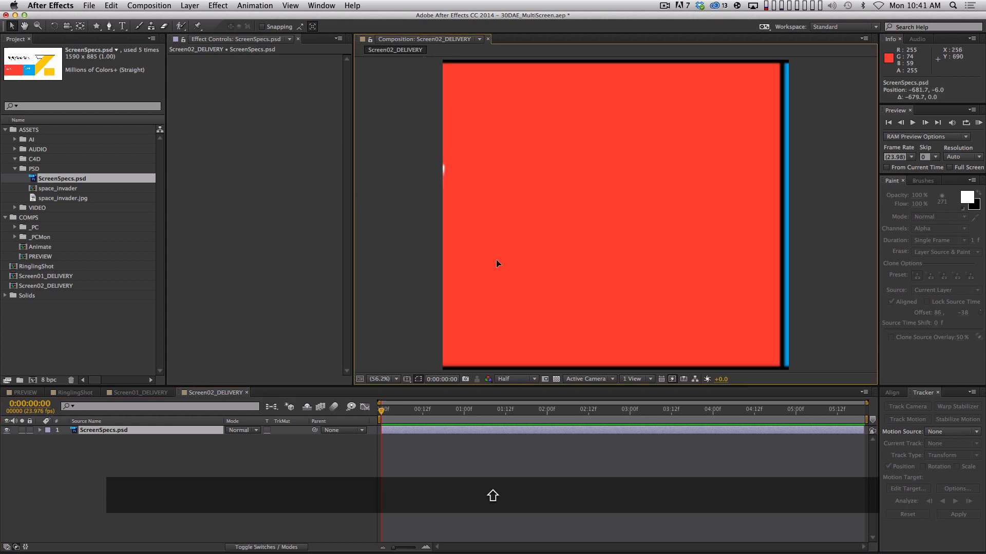
{"action": "left_click_drag", "start_coordinate": [667, 249], "coordinate": [467, 250]}
{"action": "key", "text": "shift+0"}
{"action": "key", "text": "Right"}
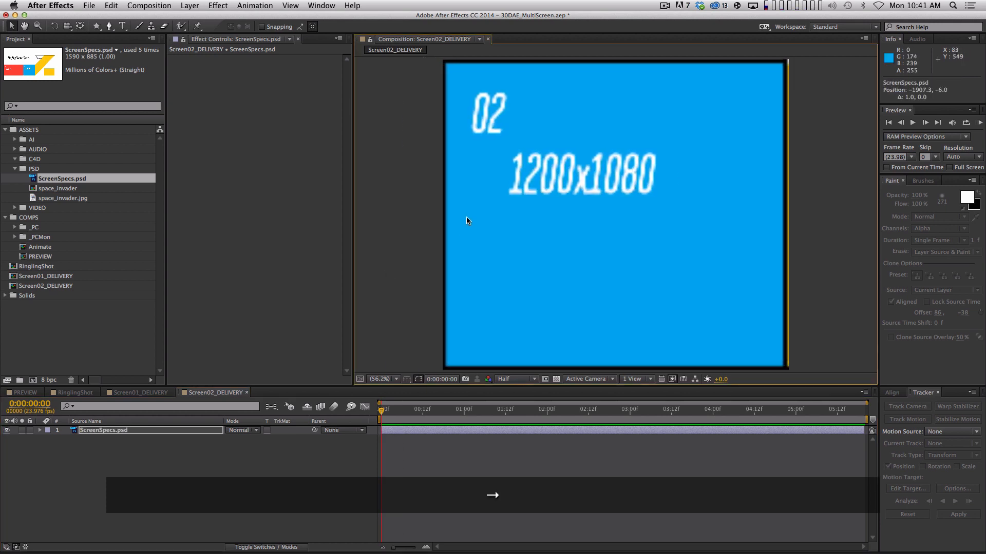
{"action": "left_click_drag", "start_coordinate": [578, 288], "coordinate": [577, 290]}
{"action": "key", "text": "super+shift+z"}
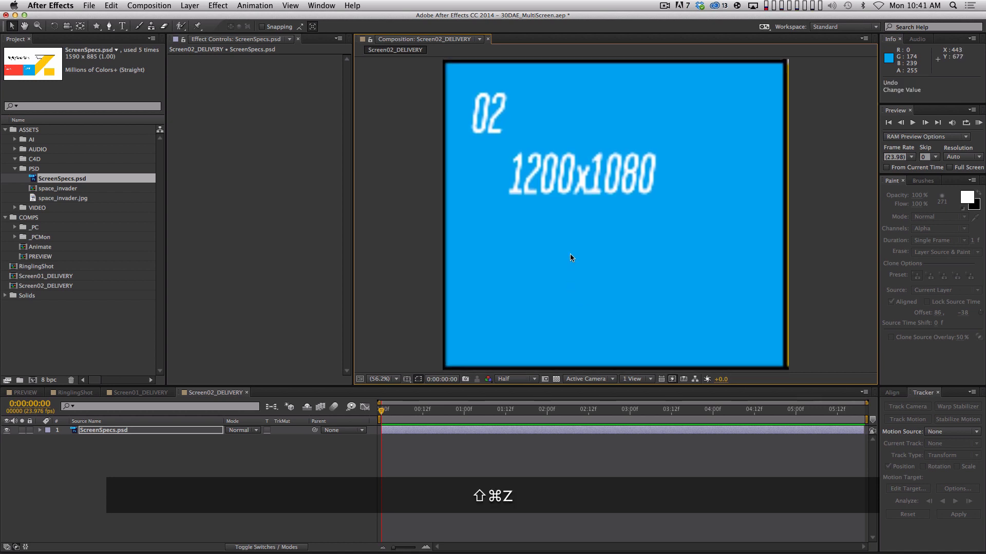
{"action": "key", "text": "Right"}
{"action": "key", "text": "Right"}
{"action": "key", "text": "Right"}
{"action": "left_click", "coordinate": [616, 494]}
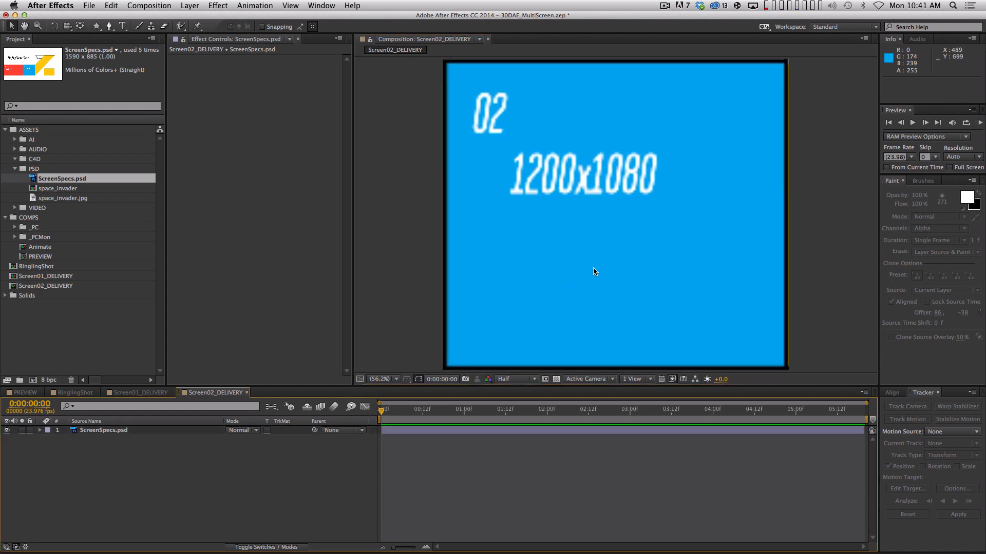
Step: Return to RinglingShot and add Screen02_DELIVERY as the top layer above Screen01_DELIVERY
{"action": "key", "text": "super+w"}
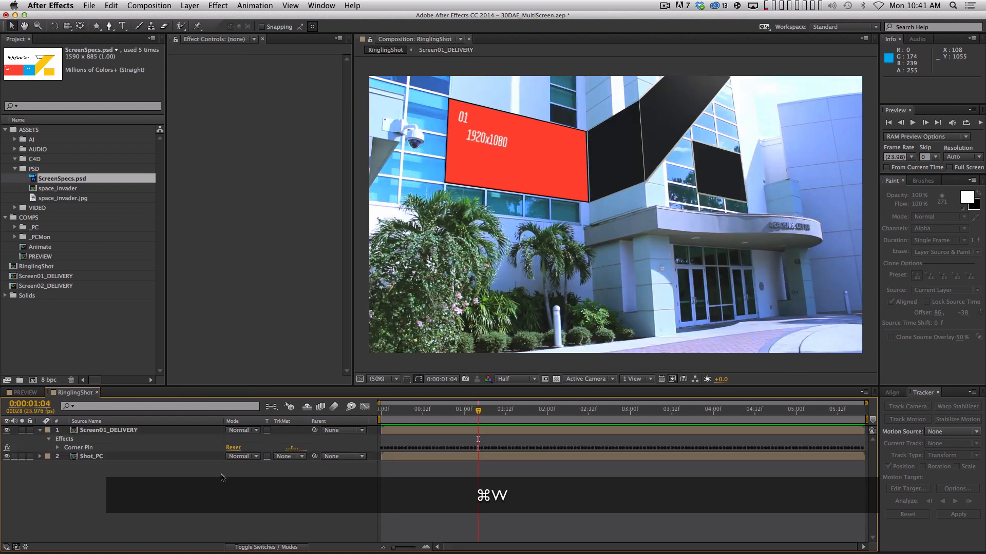
{"action": "left_click_drag", "start_coordinate": [53, 288], "coordinate": [106, 427]}
Step: Switch to mocha and copy the Side layer's tracking data to the clipboard in the corner-pin-only After Effects format that supports RG Warp and mochaImport
{"action": "key", "text": "super+Tab"}
{"action": "key", "text": "super+Tab"}
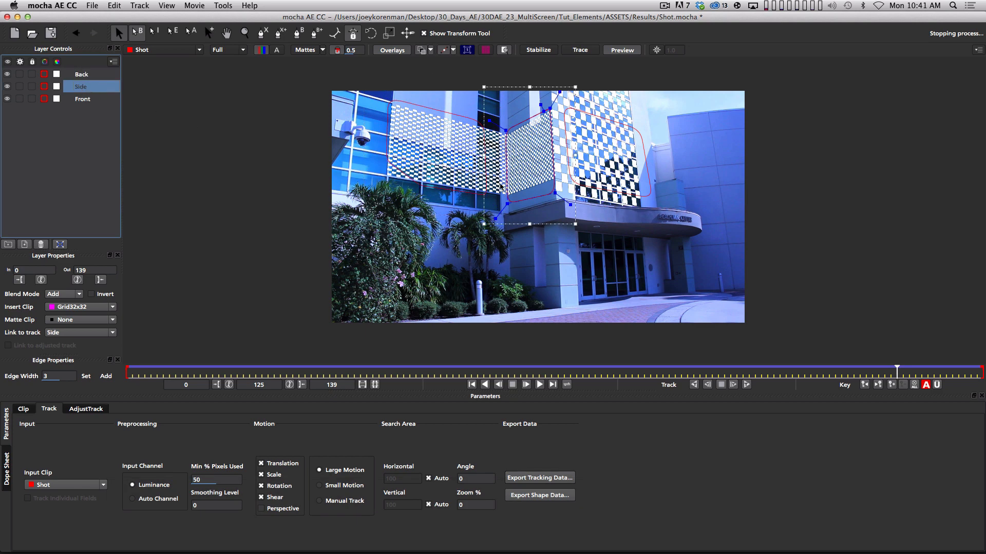
{"action": "left_click", "coordinate": [525, 483]}
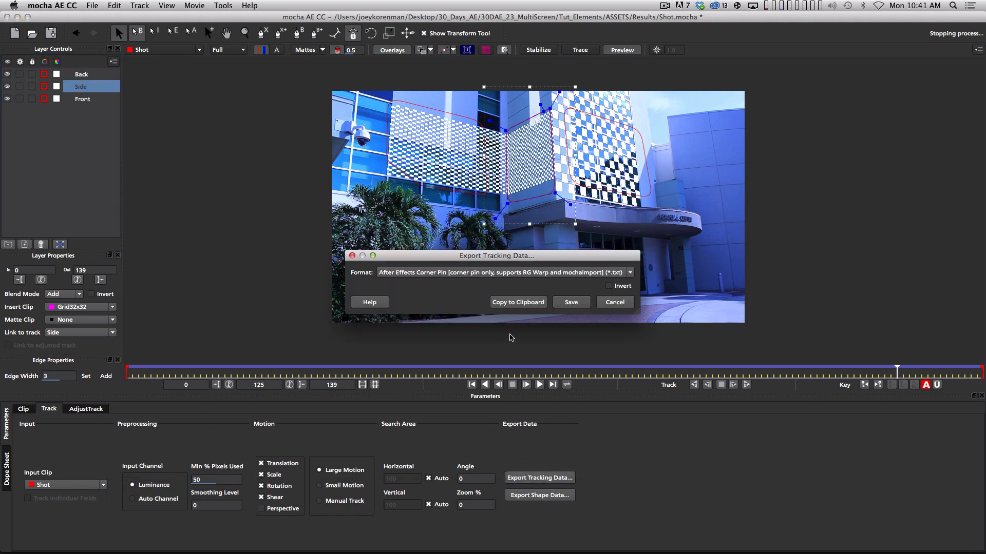
{"action": "left_click", "coordinate": [519, 303]}
{"action": "key", "text": "super+h"}
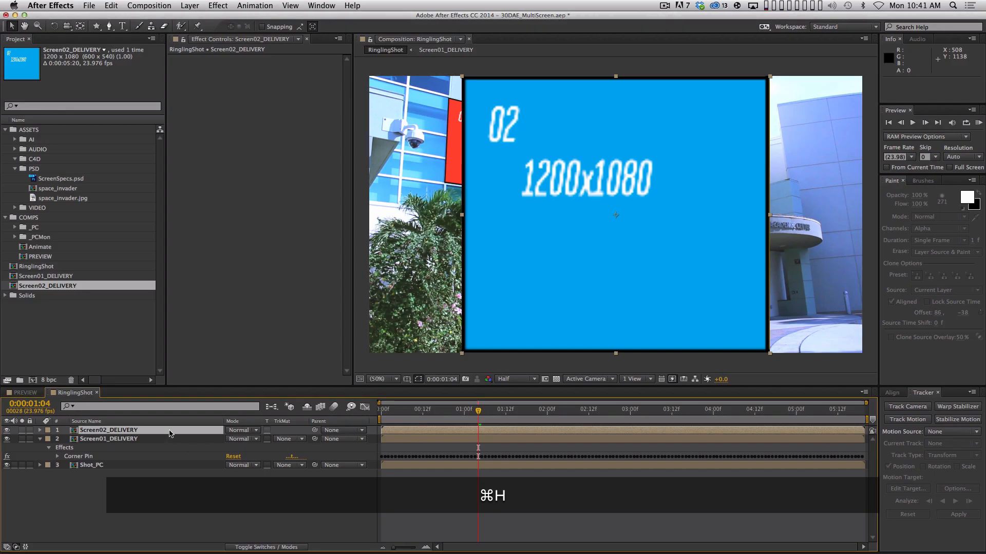
Step: Paste the corner pin data onto Screen02_DELIVERY at the first frame of RinglingShot and play back the result
{"action": "key", "text": "Home"}
{"action": "key", "text": "super+v"}
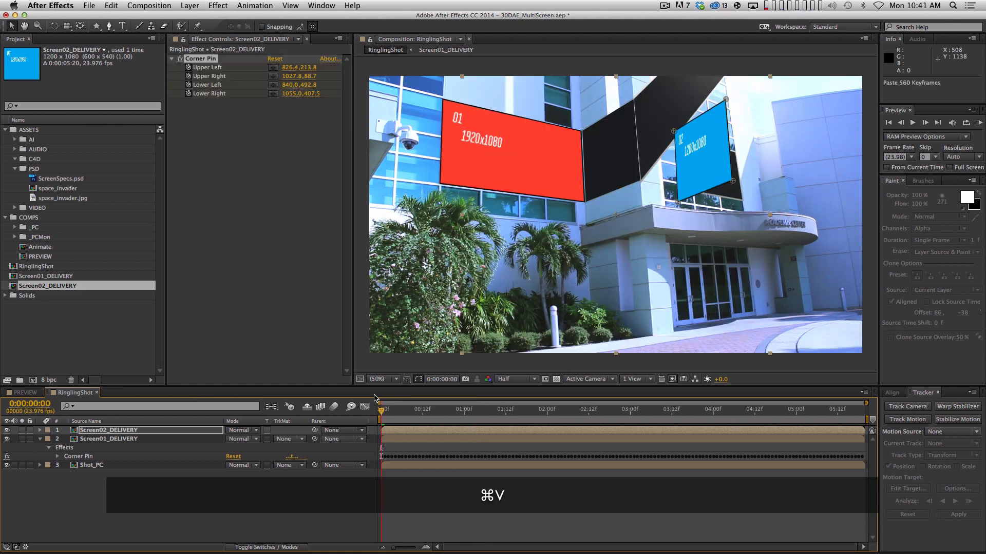
{"action": "key", "text": "space"}
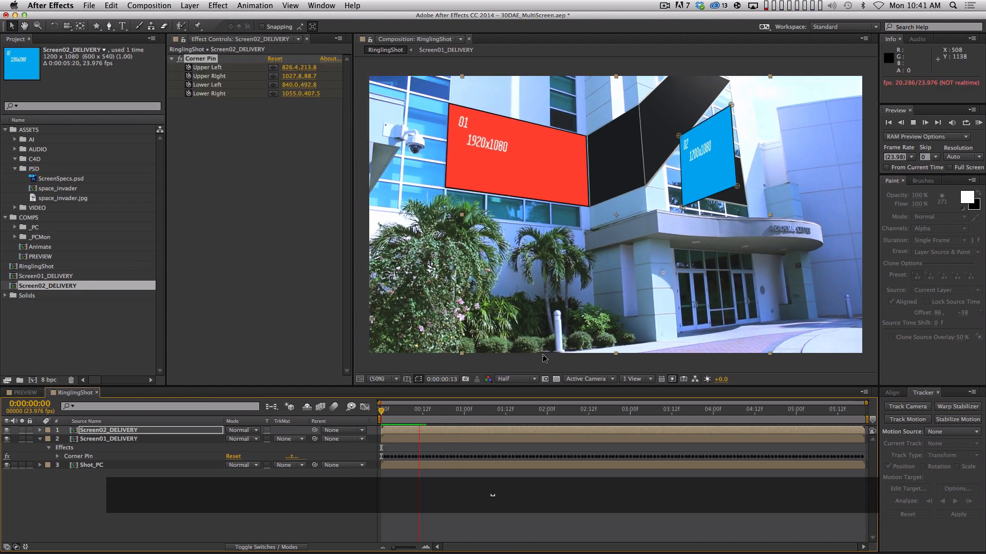
{"action": "key", "text": "space"}
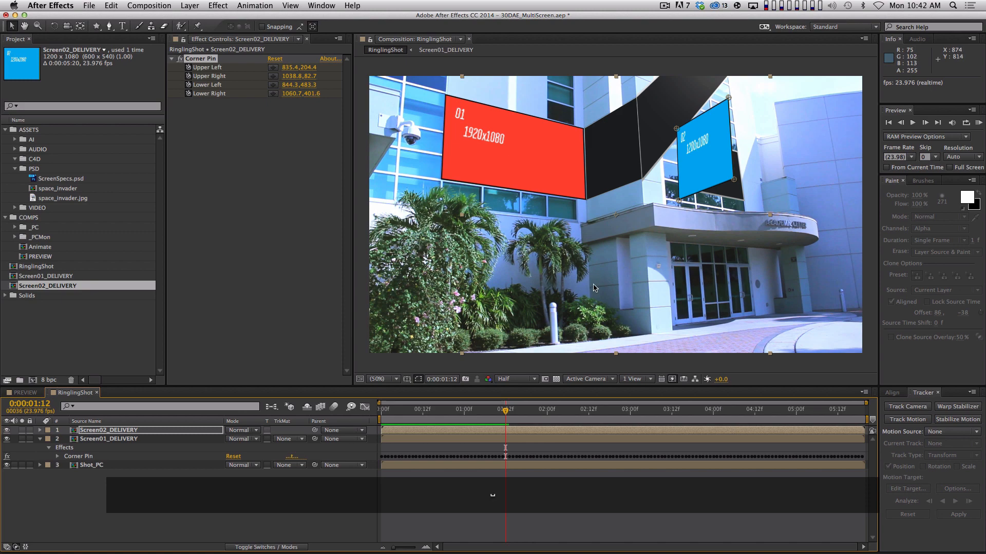
Step: Compare the tracked Side surface in mocha with the flat content of Screen02_DELIVERY, then return to RinglingShot
{"action": "key", "text": "super+Tab"}
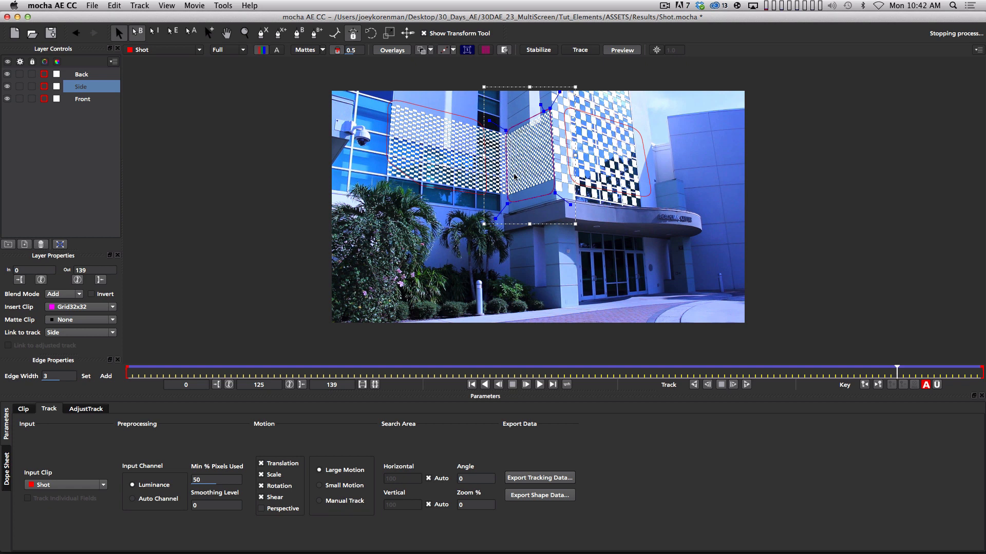
{"action": "key", "text": "super+Tab"}
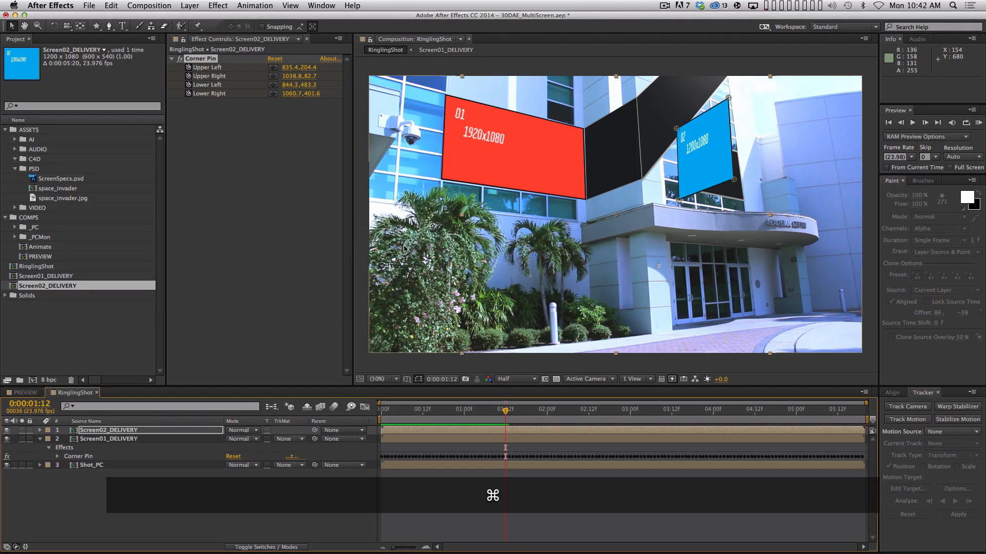
{"action": "double_click", "coordinate": [146, 430]}
{"action": "key", "text": "super"}
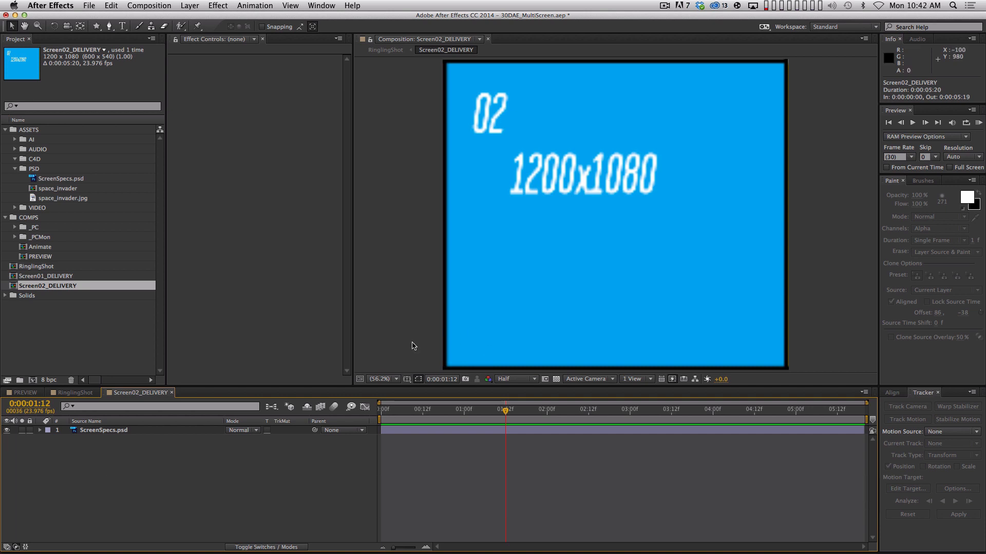
{"action": "key", "text": "super+w"}
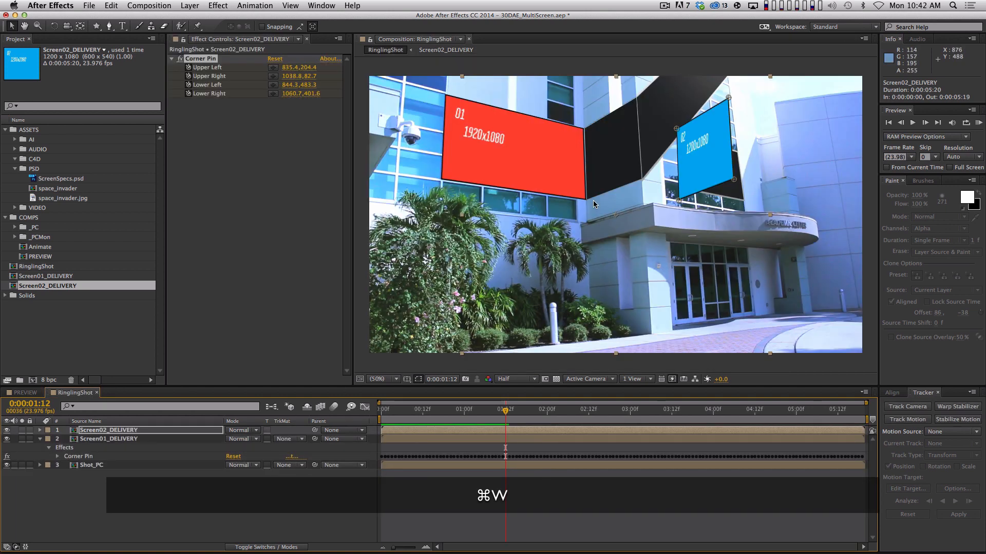
Step: Move the Screen02_DELIVERY layer to position 598, 540 so it fits the side wall beside the red screen, and preview the full shot
{"action": "left_click_drag", "start_coordinate": [427, 412], "coordinate": [378, 413]}
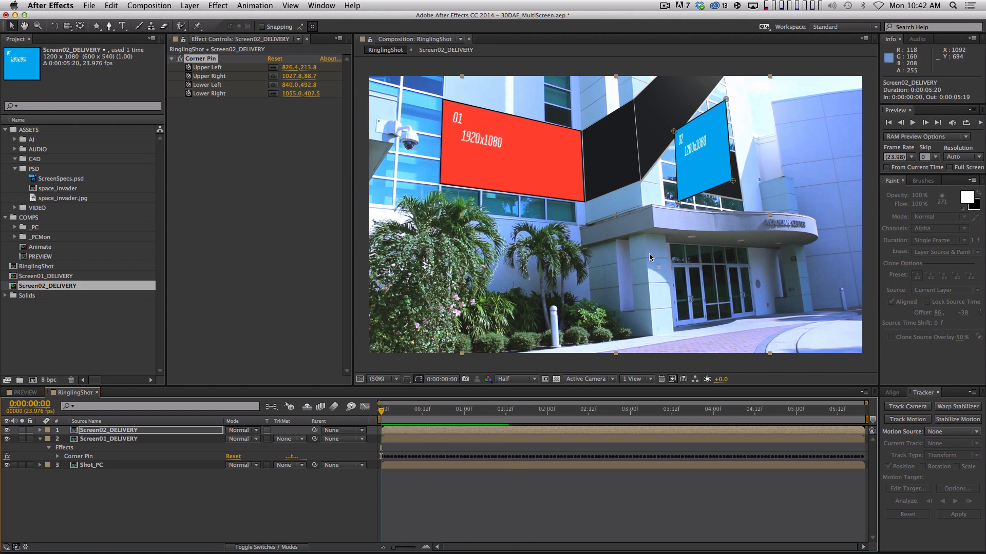
{"action": "left_click_drag", "start_coordinate": [703, 156], "coordinate": [602, 137]}
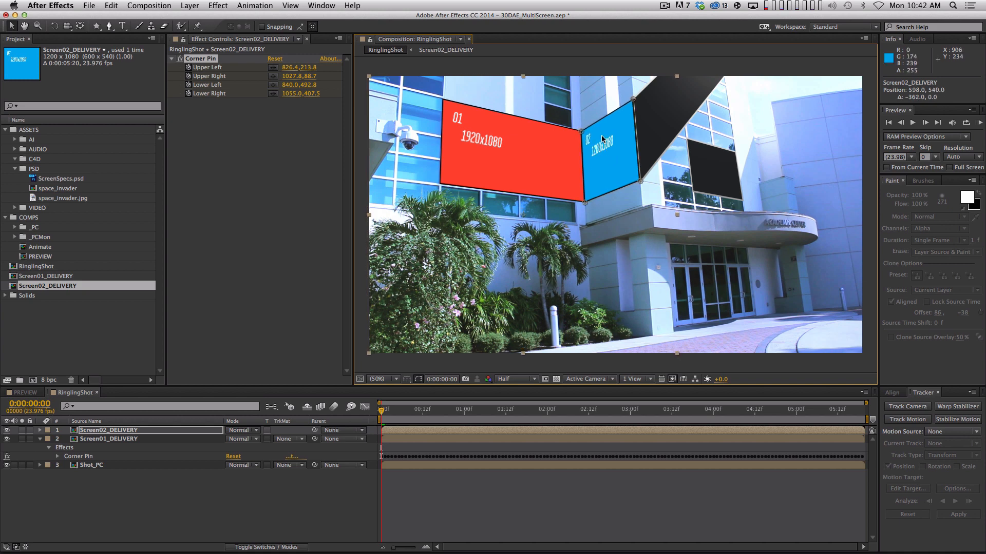
{"action": "key", "text": "space"}
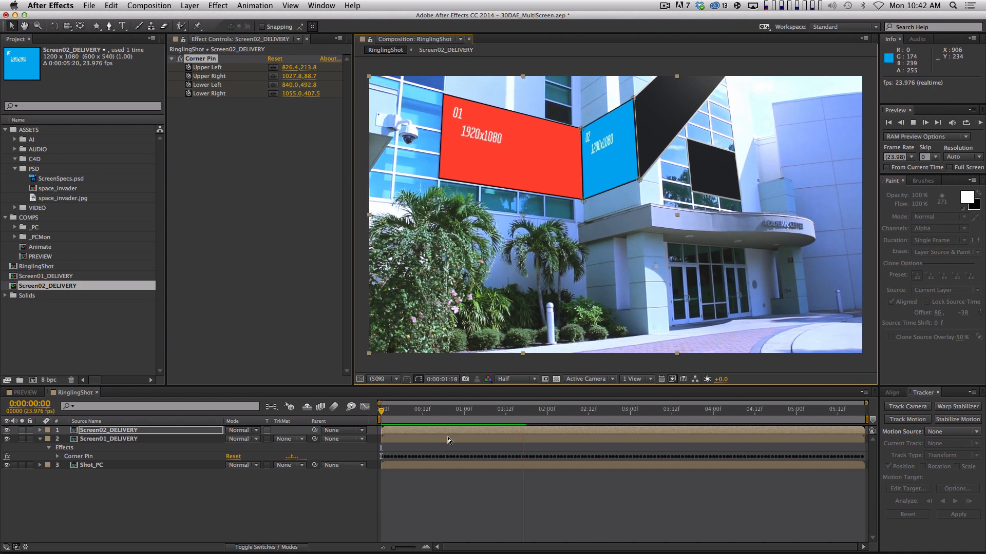
{"action": "key", "text": "space"}
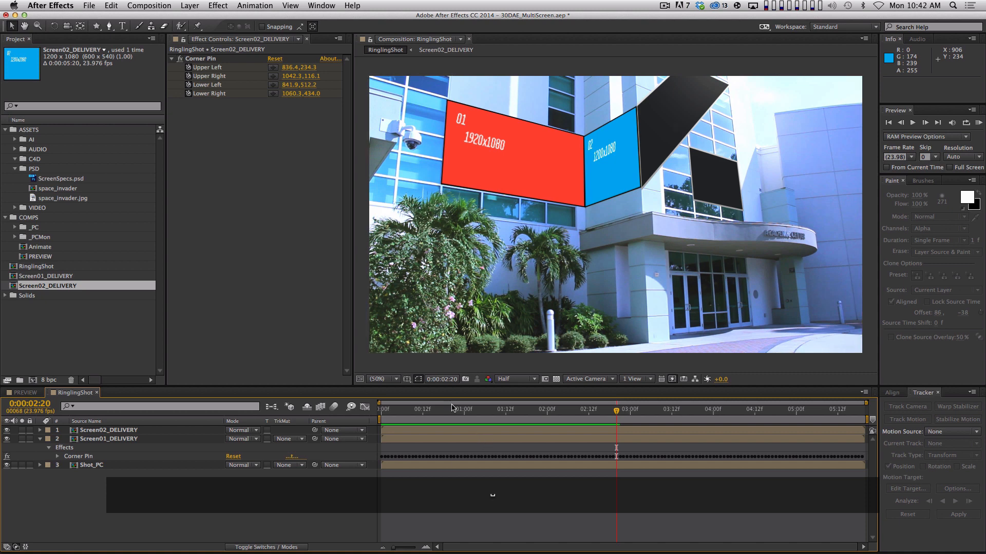
{"action": "key", "text": "KP_0"}
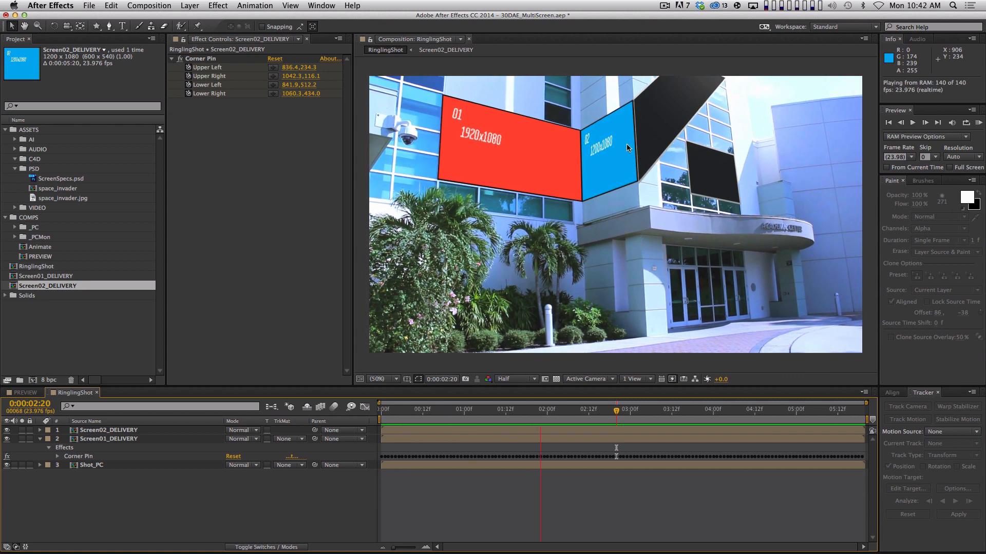
{"action": "key", "text": "space"}
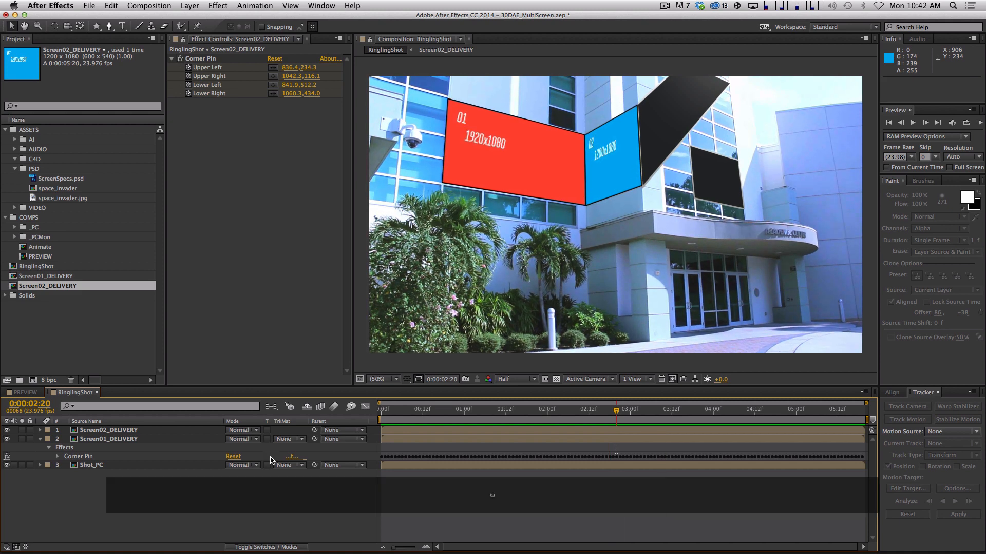
Step: Check the source content of Screen02_DELIVERY, then return to RinglingShot and play back both tracked screens
{"action": "left_click", "coordinate": [128, 433]}
{"action": "double_click", "coordinate": [196, 430]}
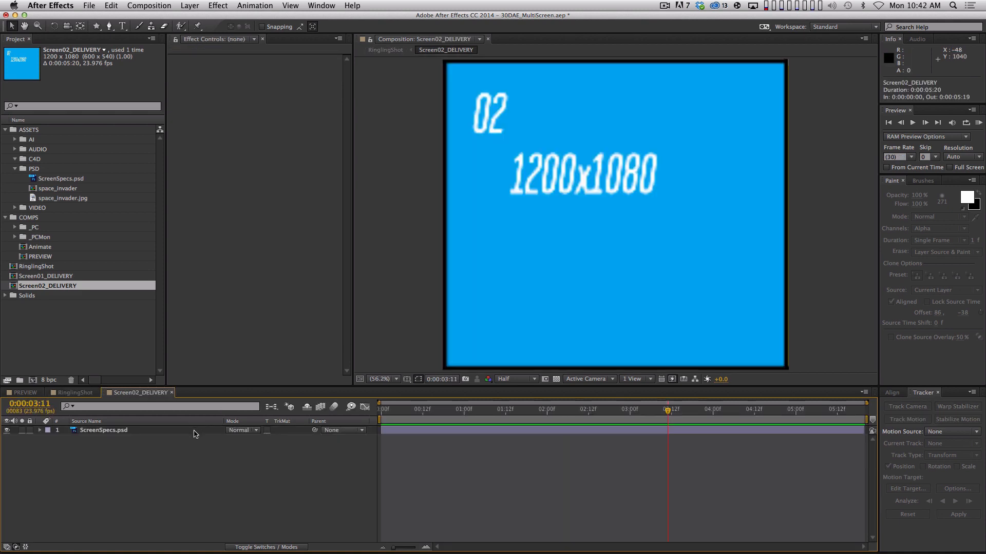
{"action": "key", "text": "super+w"}
{"action": "key", "text": "space"}
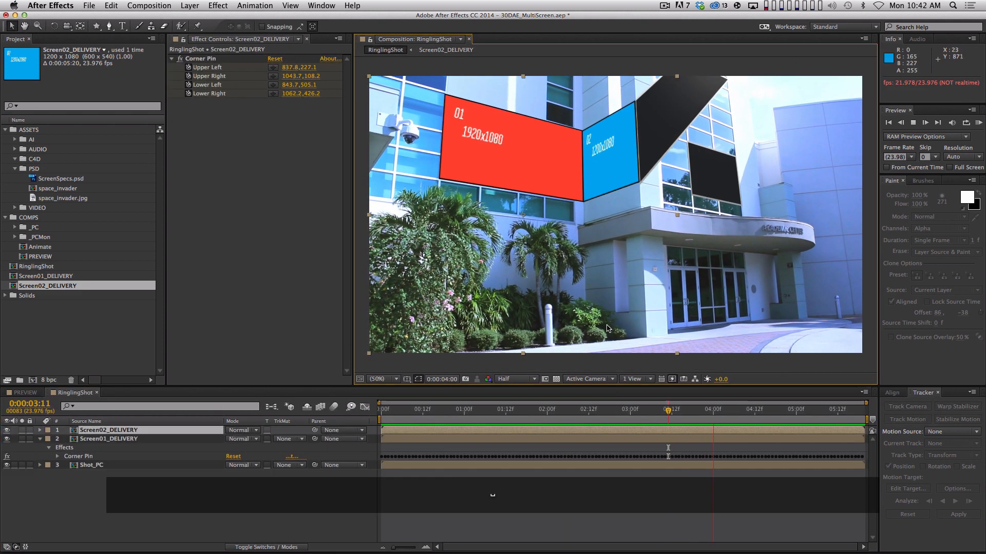
{"action": "key", "text": "space"}
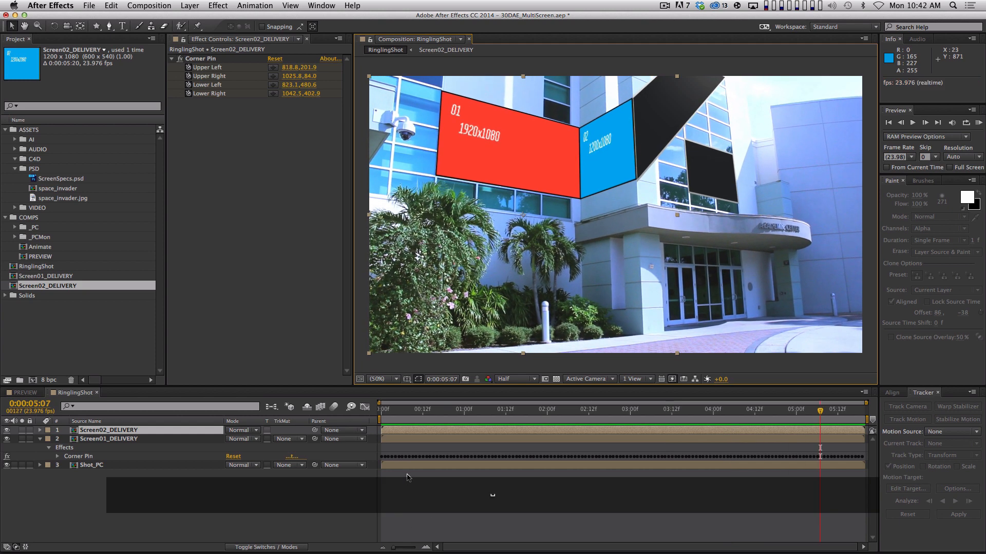
Step: Collapse the Screen01_DELIVERY properties, return to the first frame and review the Screen01_DELIVERY and Screen02_DELIVERY source compositions in turn
{"action": "left_click", "coordinate": [39, 439]}
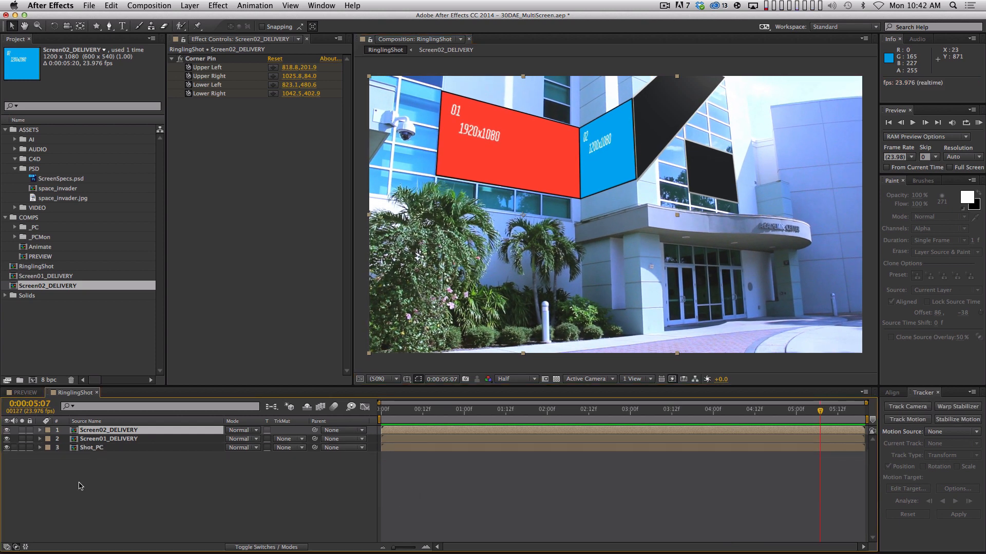
{"action": "key", "text": "Home"}
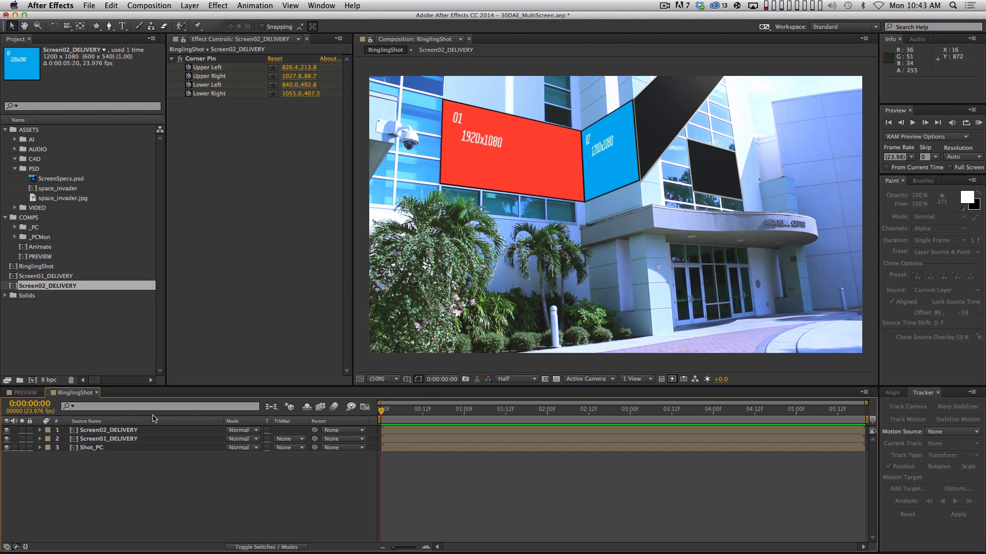
{"action": "double_click", "coordinate": [136, 440]}
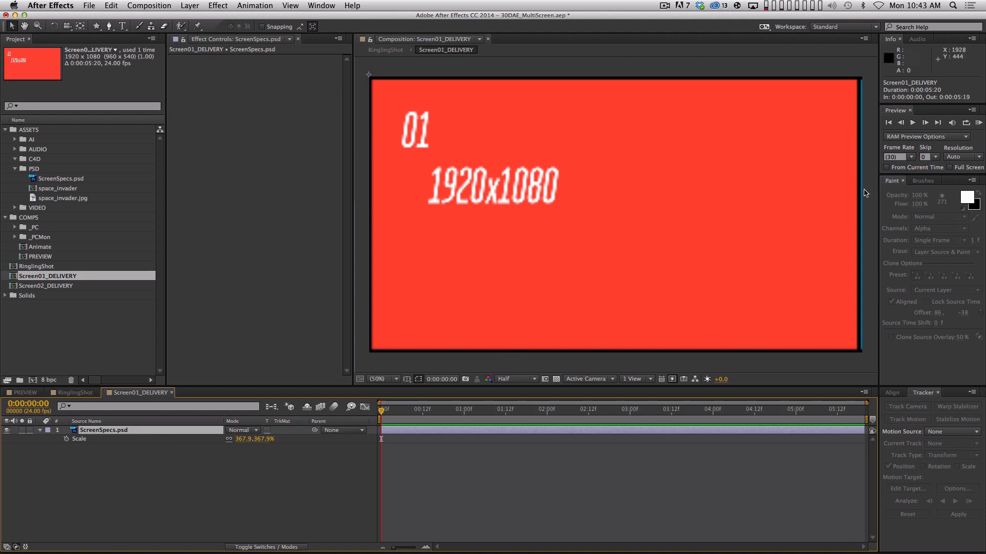
{"action": "key", "text": "super+w"}
{"action": "double_click", "coordinate": [104, 431]}
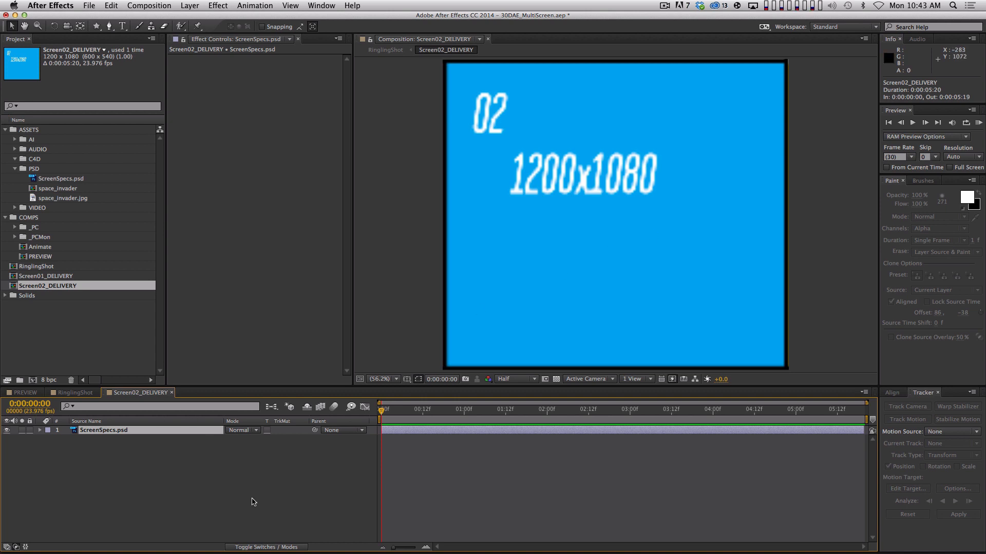
{"action": "key", "text": "super+w"}
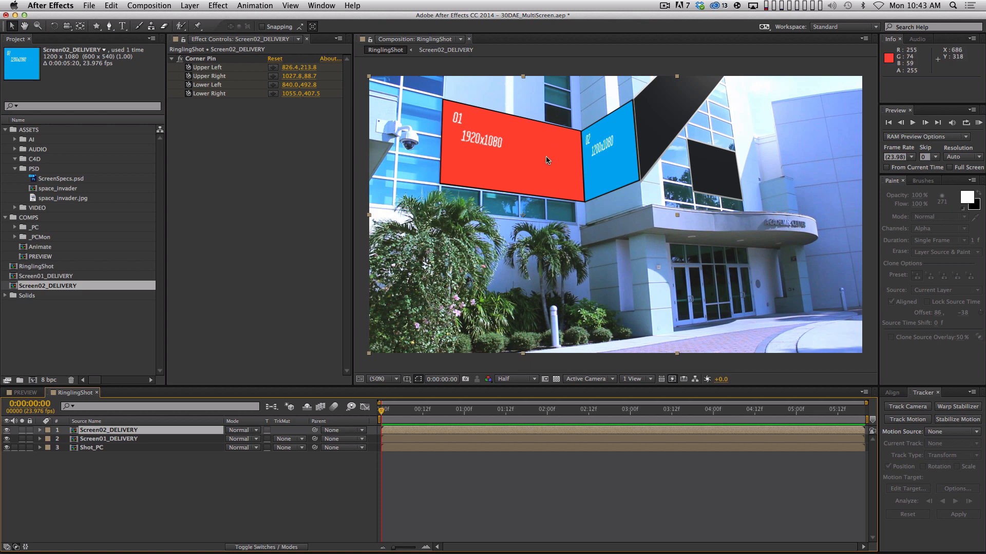
{"action": "double_click", "coordinate": [127, 441]}
{"action": "key", "text": "super+w"}
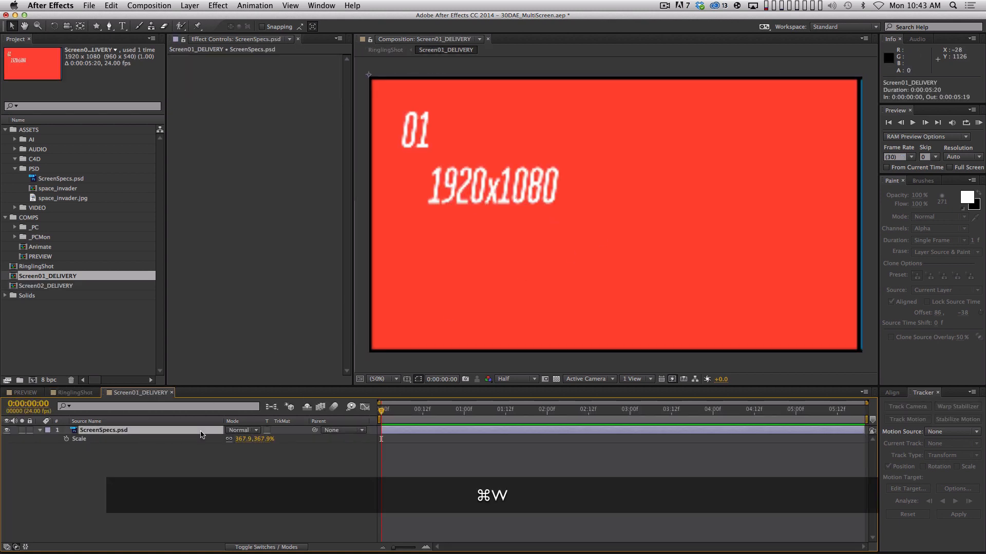
Step: Start a new composition from RinglingShot and name it BIG_ANIMATE
{"action": "key", "text": "super+n"}
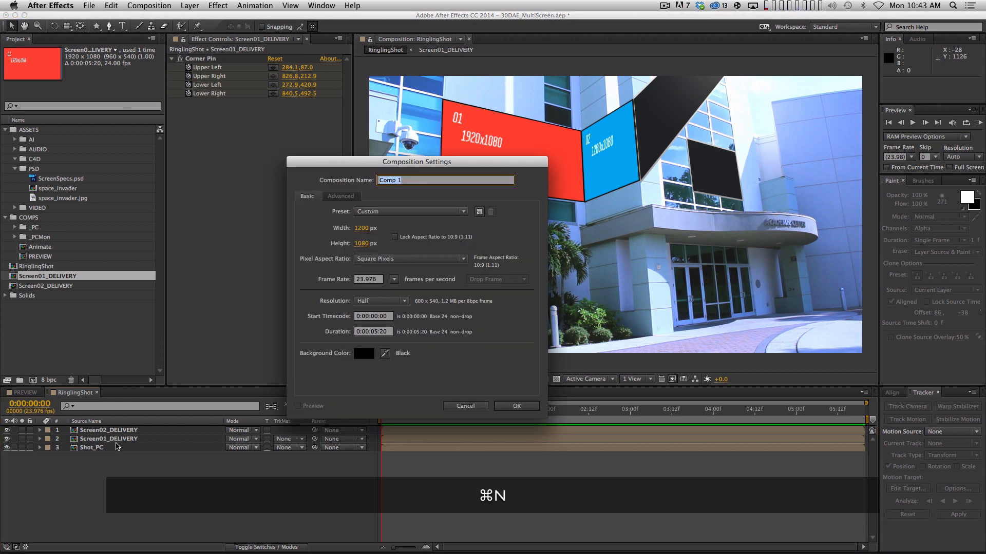
{"action": "type", "text": "BIG_ANIMA"}
{"action": "type", "text": "TE"}
{"action": "key", "text": "BackSpace"}
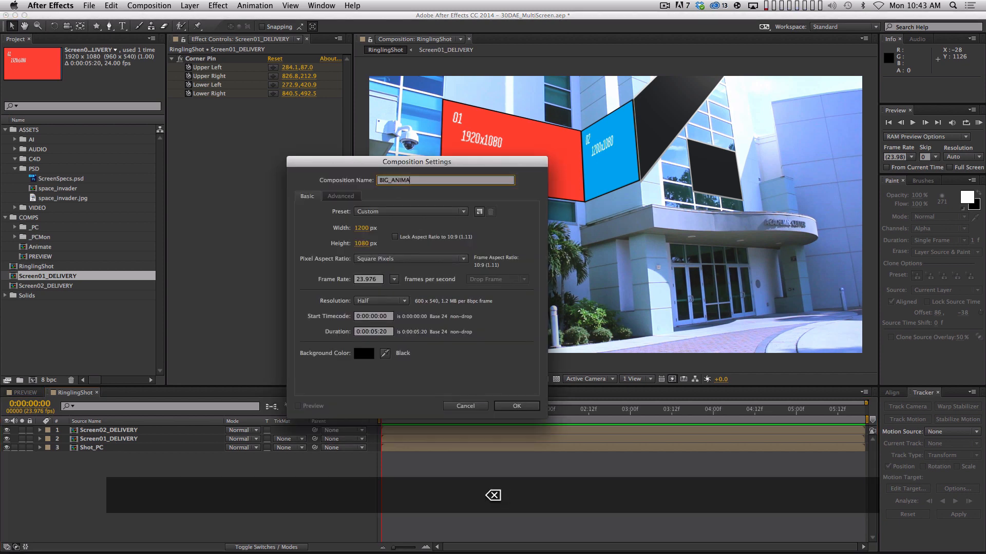
{"action": "type", "text": "TE"}
{"action": "key", "text": "Tab"}
{"action": "key", "text": "Tab"}
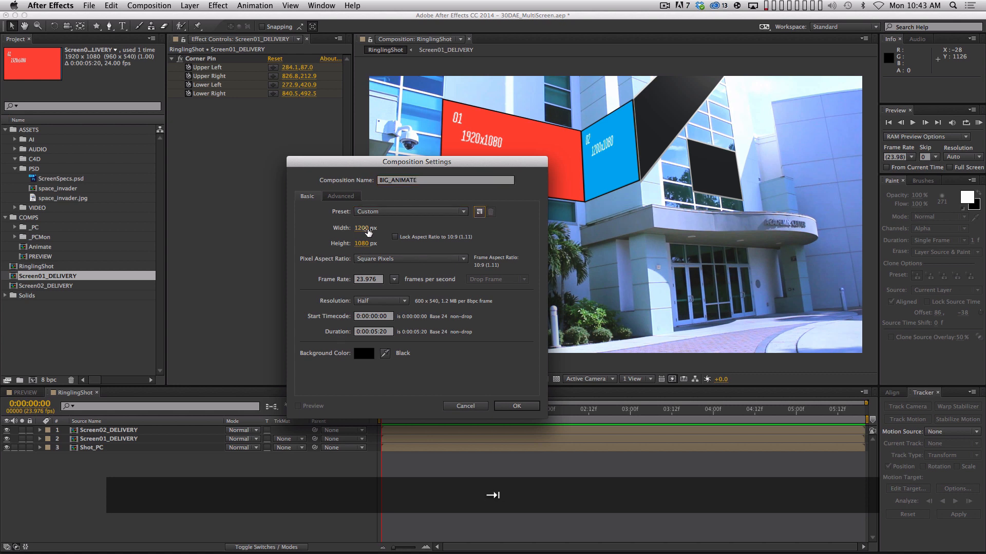
Step: Set the BIG_ANIMATE frame size to 6000 x 4000 px and create the composition
{"action": "left_click", "coordinate": [362, 227]}
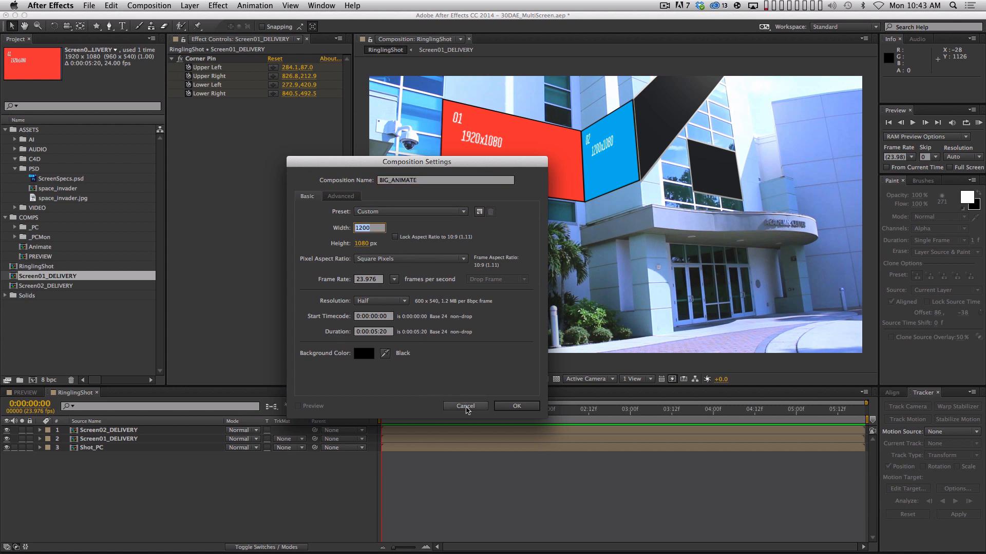
{"action": "left_click_drag", "start_coordinate": [454, 168], "coordinate": [334, 151]}
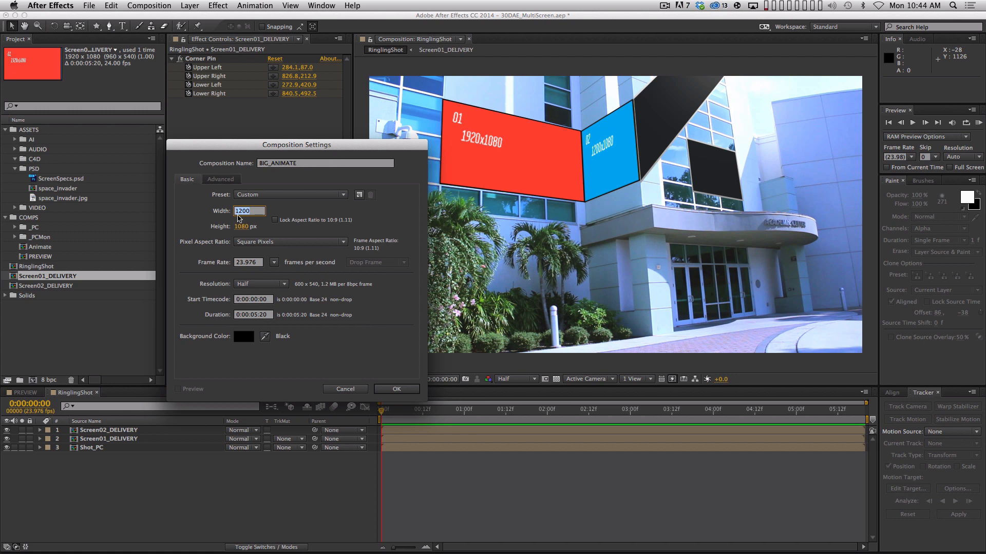
{"action": "type", "text": "6000"}
{"action": "key", "text": "Tab"}
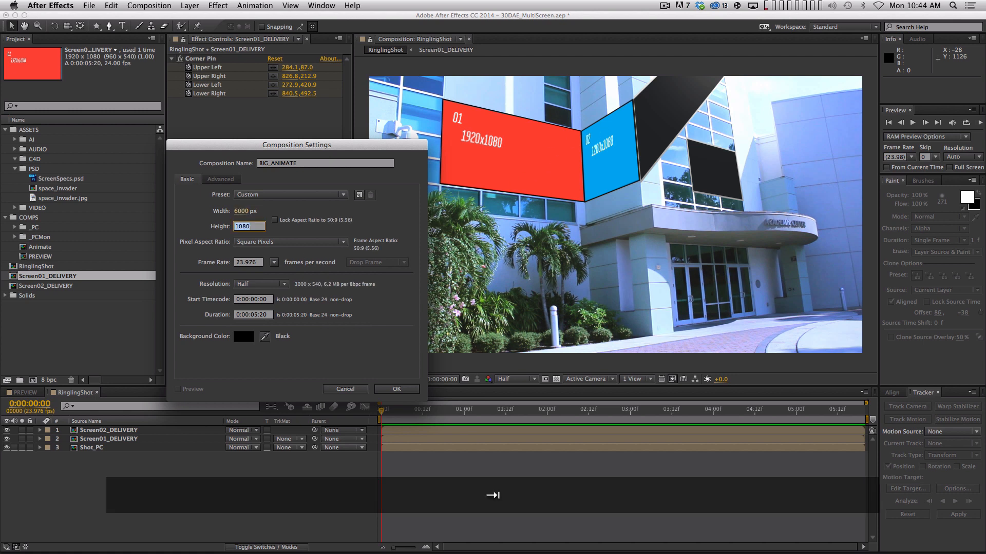
{"action": "type", "text": "4000"}
{"action": "key", "text": "Return"}
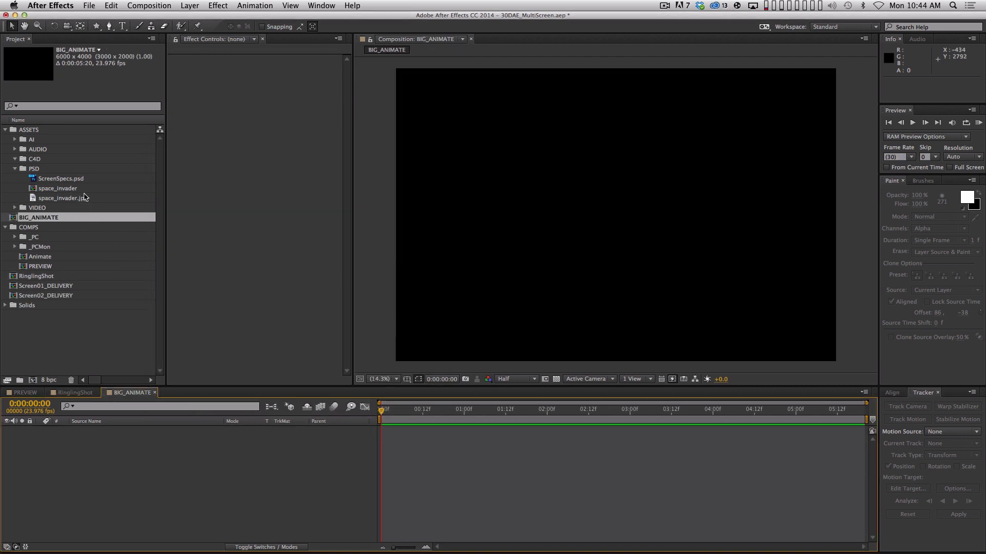
Step: Add ScreenSpecs.psd to BIG_ANIMATE, scale it to about 425% and move it to about 3336, 1958 so all three screens fit
{"action": "left_click_drag", "start_coordinate": [65, 183], "coordinate": [308, 462]}
{"action": "key", "text": "s"}
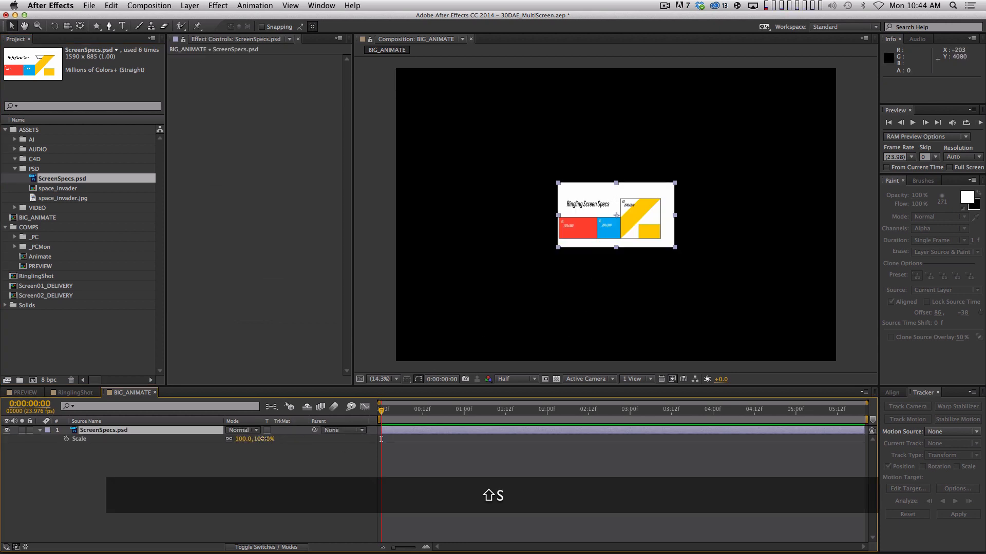
{"action": "mouse_move", "coordinate": [263, 439]}
{"action": "left_mouse_down"}
{"action": "mouse_move", "coordinate": [285, 438]}
{"action": "mouse_move", "coordinate": [267, 437]}
{"action": "mouse_move", "coordinate": [276, 437]}
{"action": "left_mouse_up"}
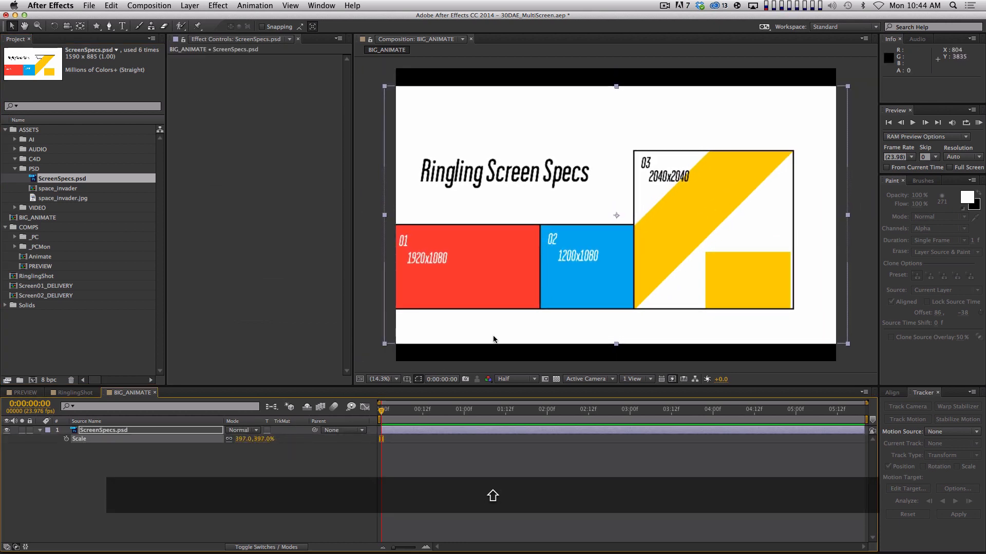
{"action": "left_click_drag", "start_coordinate": [648, 288], "coordinate": [677, 290]}
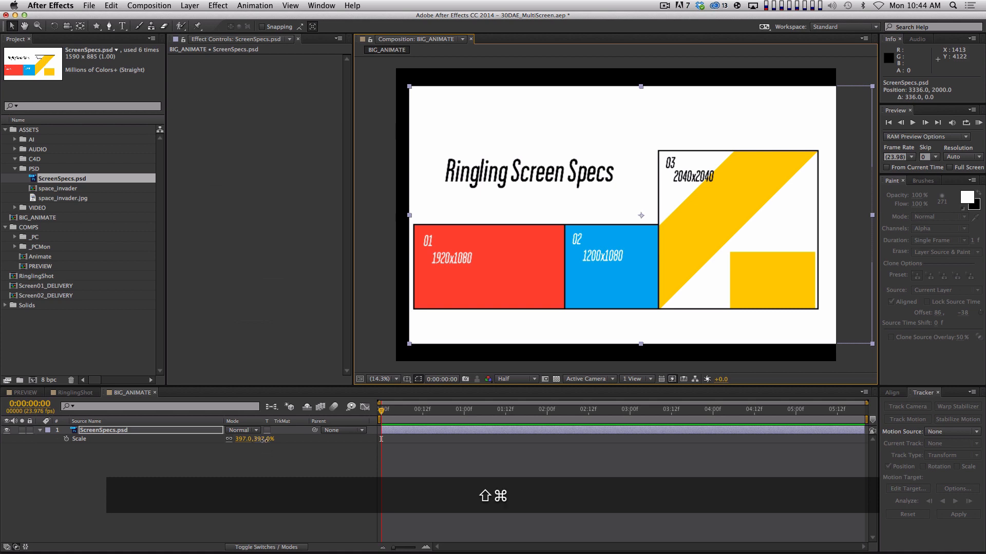
{"action": "left_click_drag", "start_coordinate": [267, 439], "coordinate": [416, 450]}
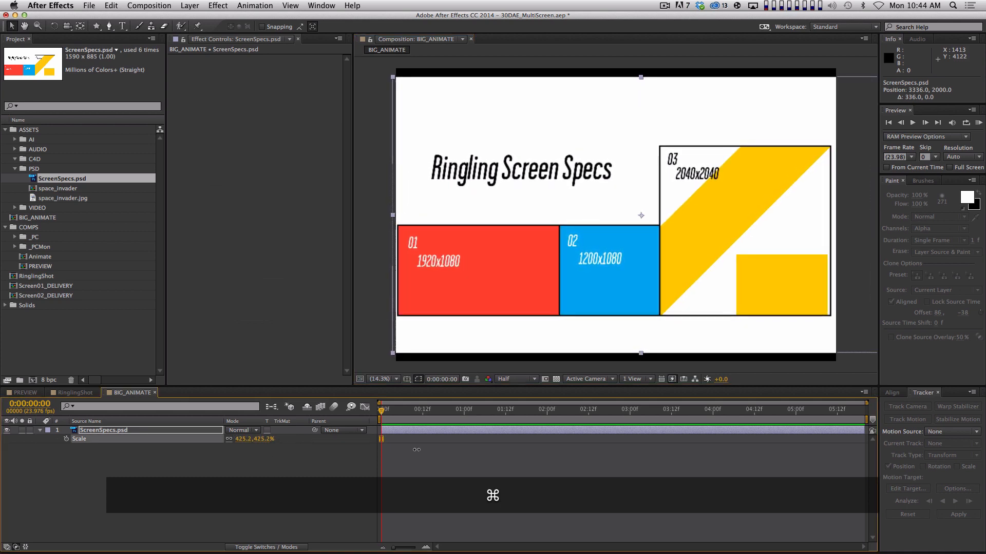
{"action": "left_click_drag", "start_coordinate": [640, 261], "coordinate": [639, 258]}
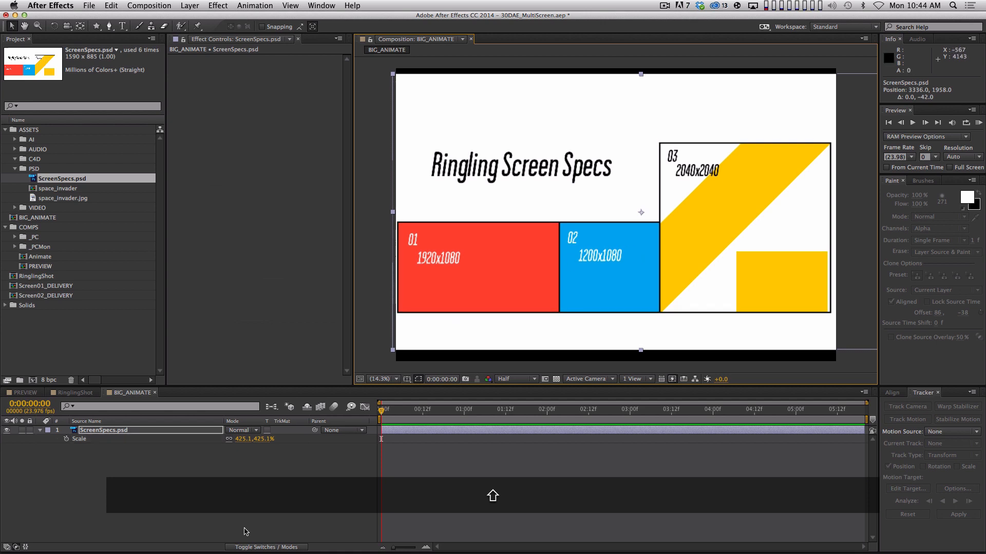
{"action": "left_click", "coordinate": [166, 488]}
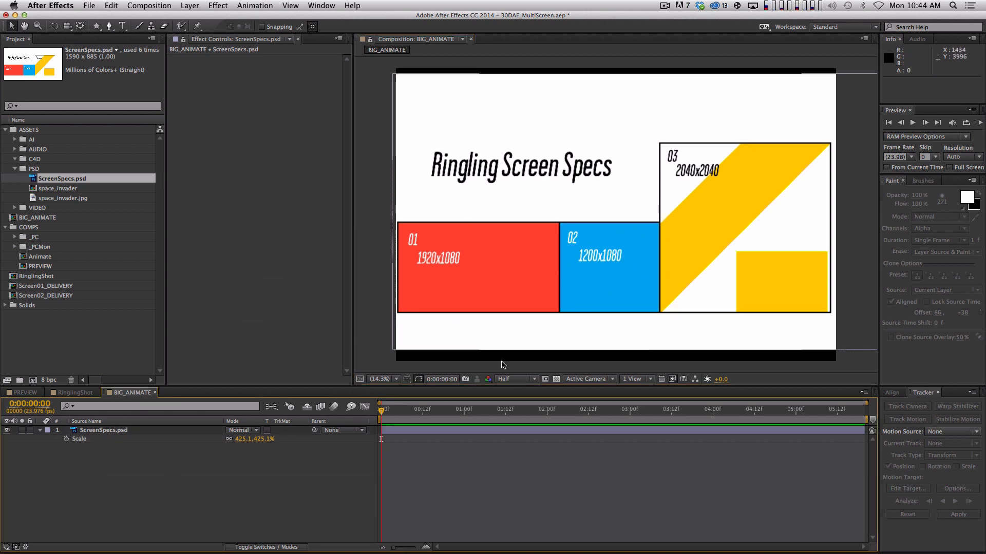
Step: Crop BIG_ANIMATE to a full-width region of interest about 2506 px high around the screen layout, and check the composition settings
{"action": "left_click", "coordinate": [546, 379]}
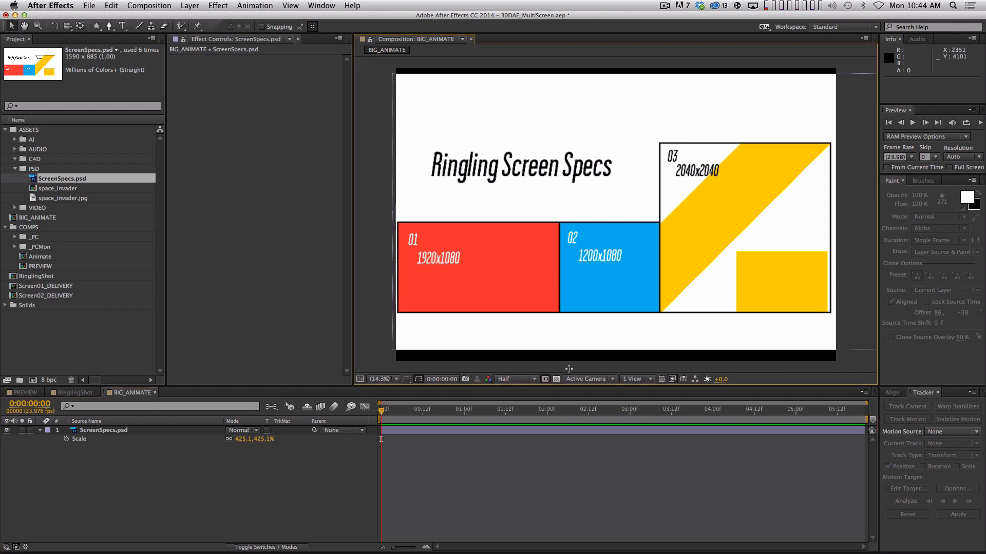
{"action": "left_click", "coordinate": [545, 380]}
{"action": "left_click_drag", "start_coordinate": [394, 92], "coordinate": [875, 319]}
{"action": "left_click_drag", "start_coordinate": [616, 93], "coordinate": [623, 134]}
{"action": "left_click", "coordinate": [148, 6]}
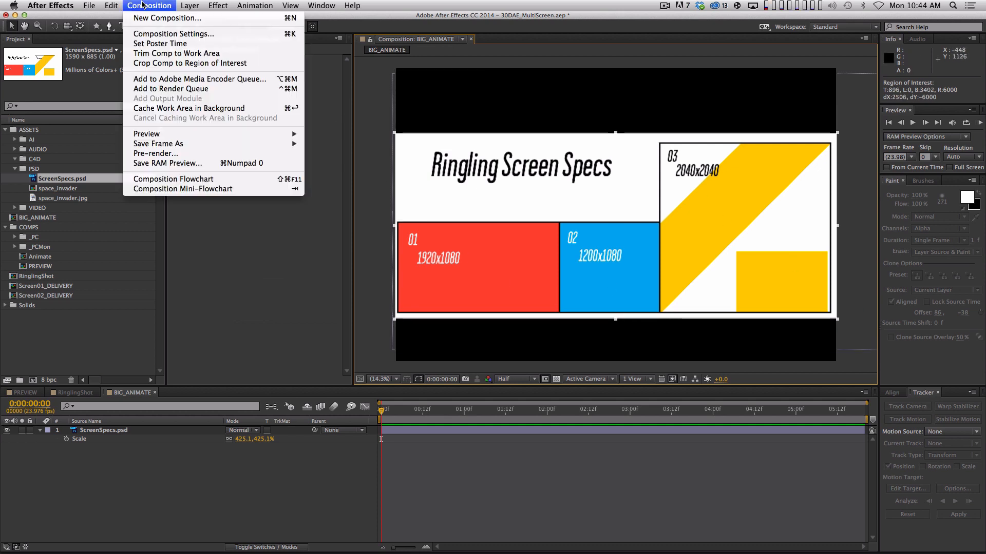
{"action": "left_click", "coordinate": [182, 63]}
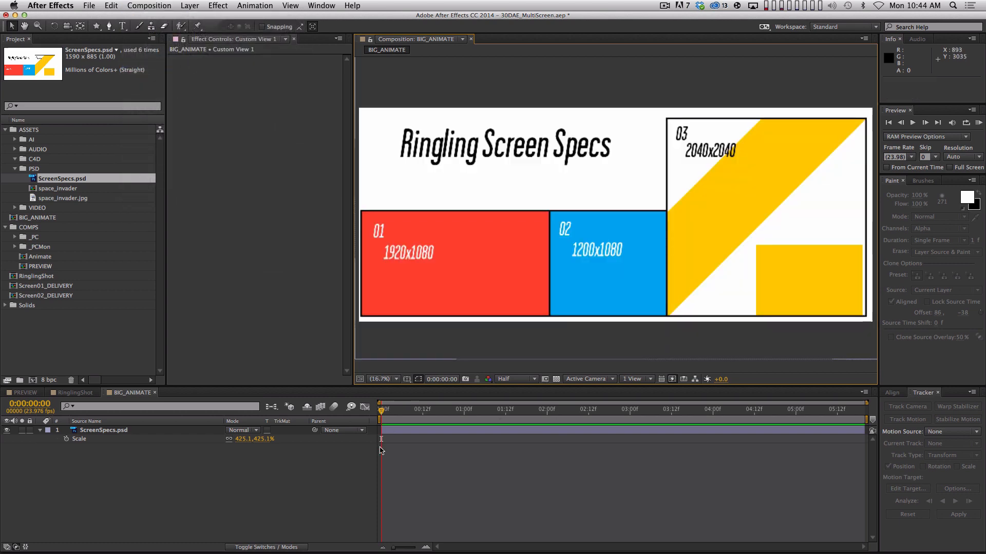
{"action": "key", "text": "super+k"}
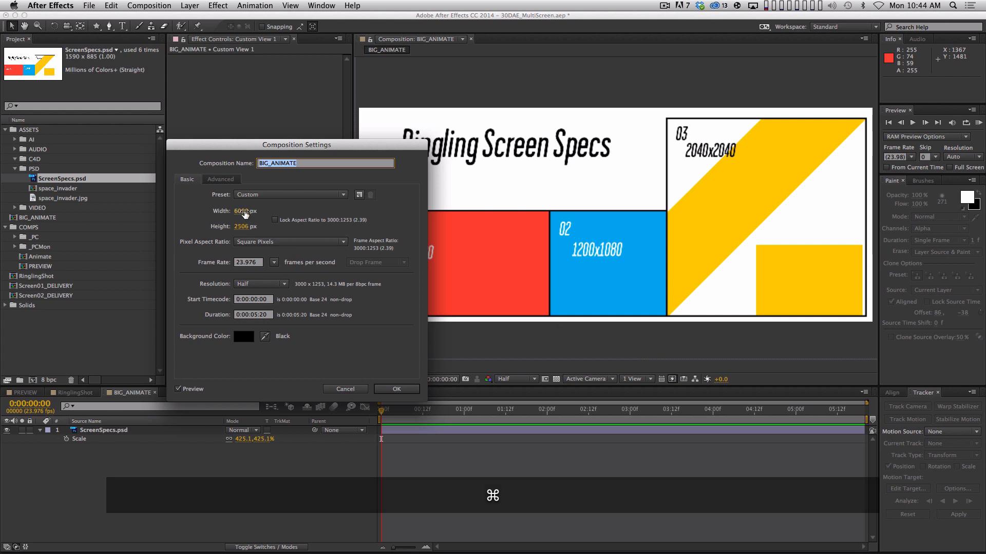
{"action": "left_click", "coordinate": [396, 389]}
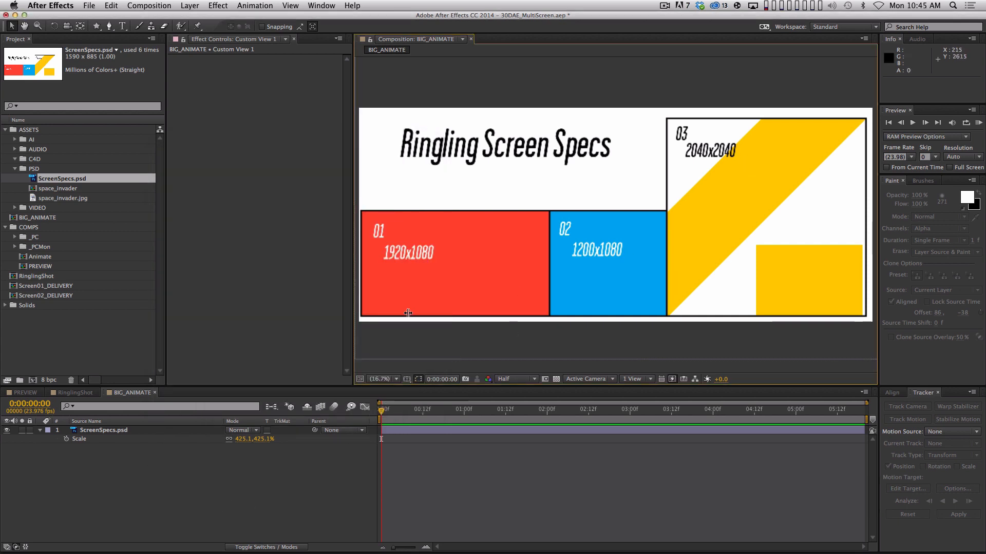
Step: File BIG_ANIMATE in the COMPS folder and use it to replace the ScreenSpecs.psd layer inside Screen01_DELIVERY
{"action": "left_click", "coordinate": [74, 393]}
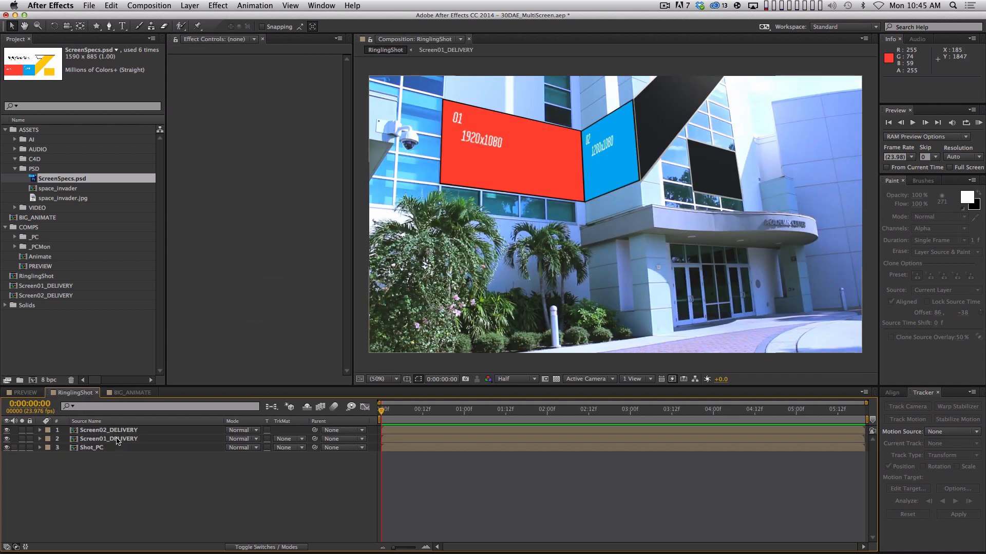
{"action": "double_click", "coordinate": [107, 440]}
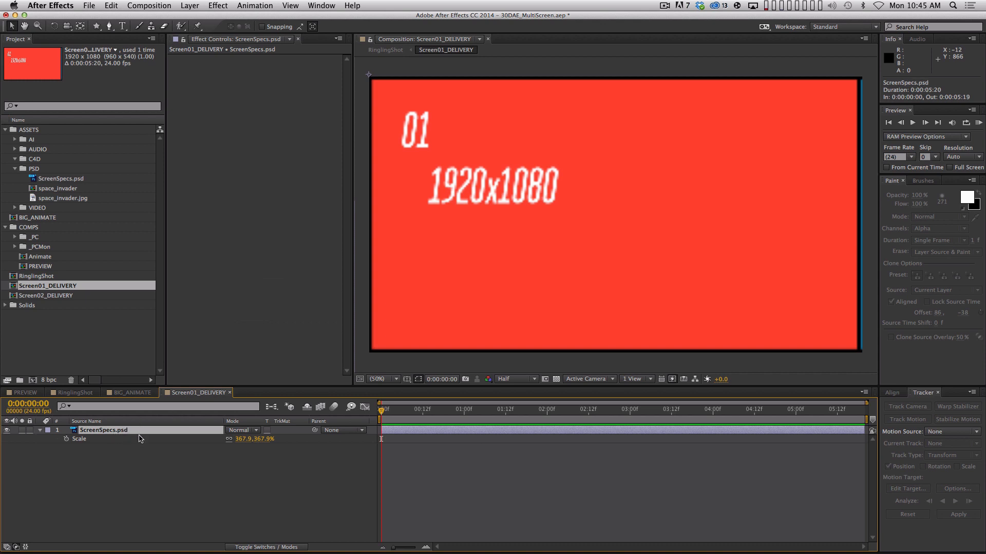
{"action": "key", "text": "BackSpace"}
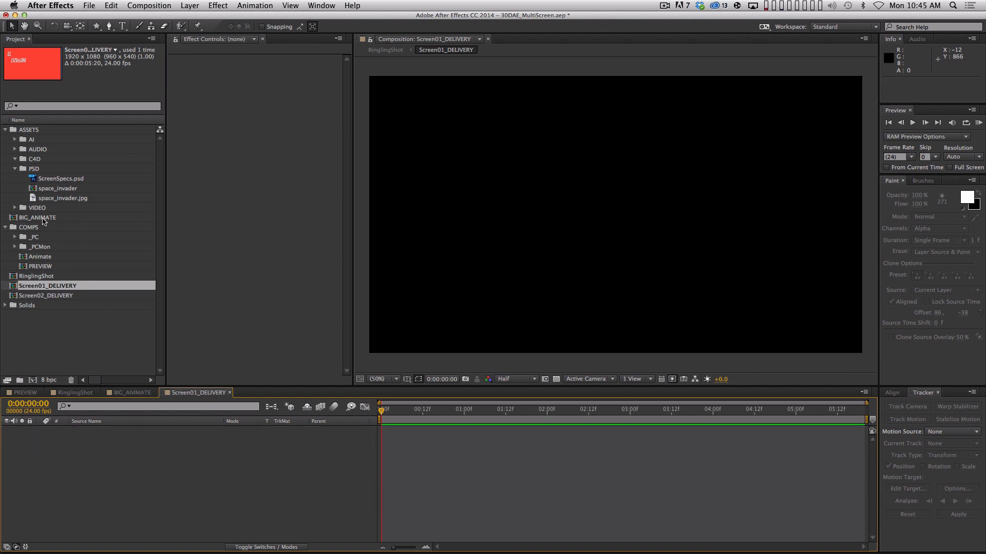
{"action": "left_click_drag", "start_coordinate": [43, 218], "coordinate": [124, 441]}
{"action": "key", "text": "v"}
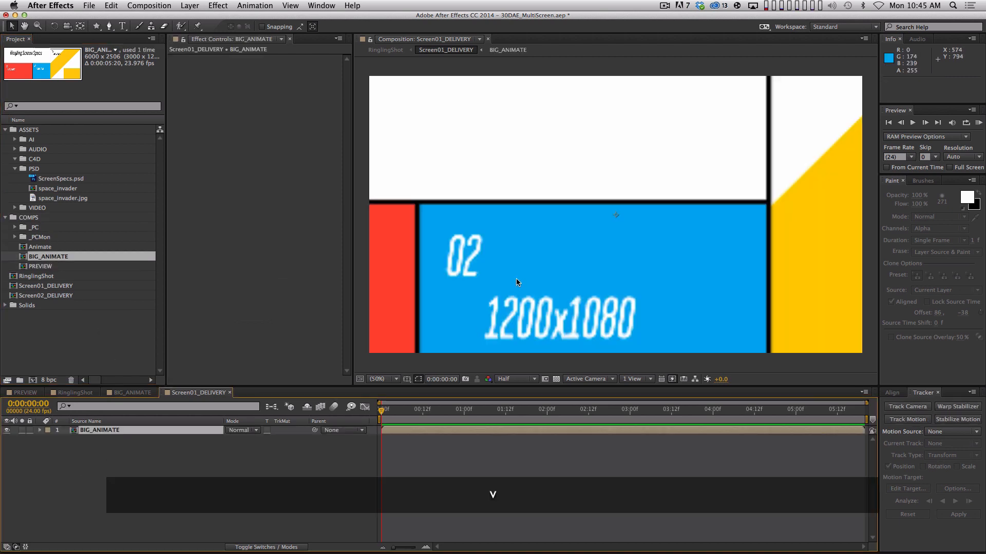
Step: Move the BIG_ANIMATE layer to about 2976, 52 so the red screen's upper-left corner meets the frame corner
{"action": "left_click_drag", "start_coordinate": [514, 276], "coordinate": [796, 194]}
{"action": "left_click_drag", "start_coordinate": [480, 237], "coordinate": [768, 240]}
{"action": "left_click_drag", "start_coordinate": [534, 237], "coordinate": [480, 190]}
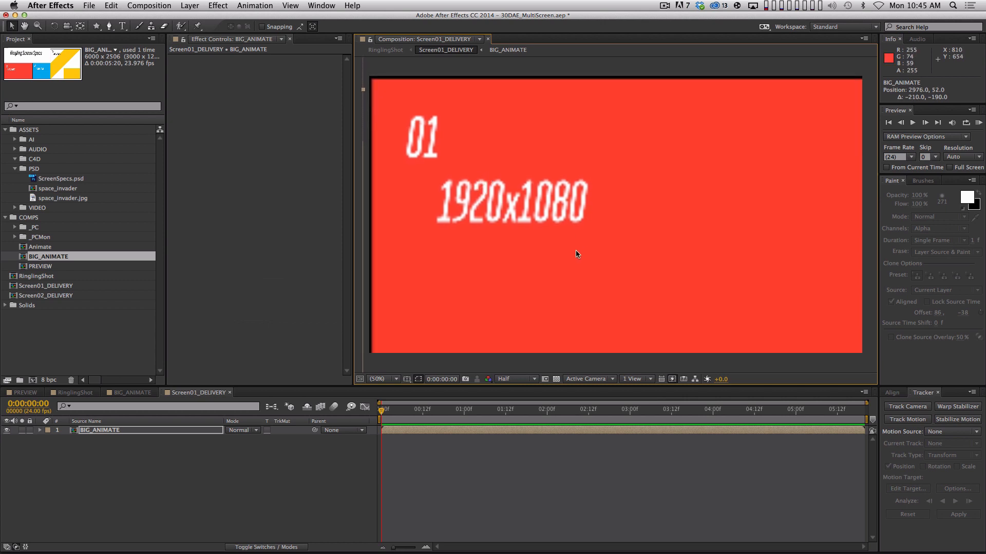
Step: Move the BIG_ANIMATE layer's anchor point to the upper-left corner of the red screen
{"action": "key", "text": "comma"}
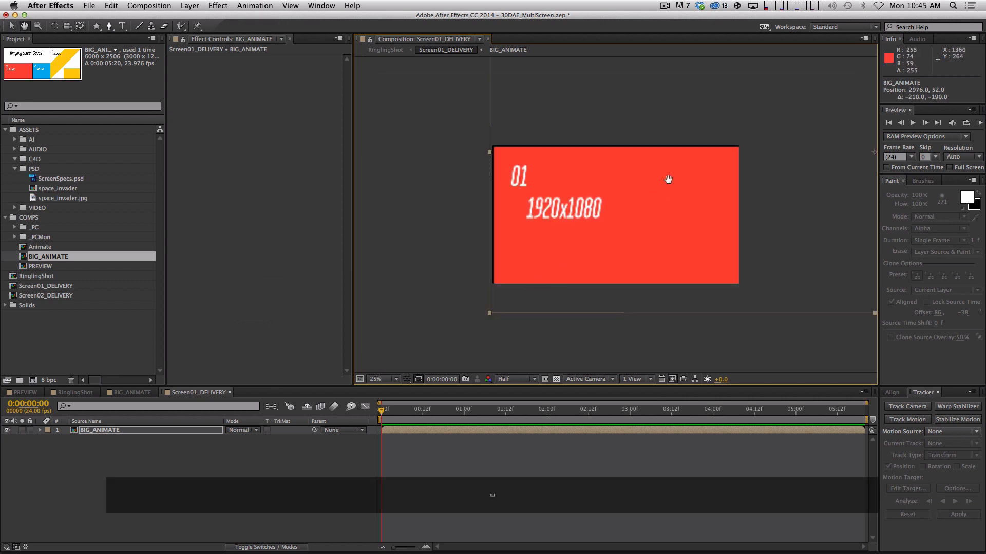
{"action": "left_click_drag", "start_coordinate": [666, 180], "coordinate": [629, 245]}
{"action": "key", "text": "y"}
{"action": "left_click_drag", "start_coordinate": [778, 254], "coordinate": [733, 258]}
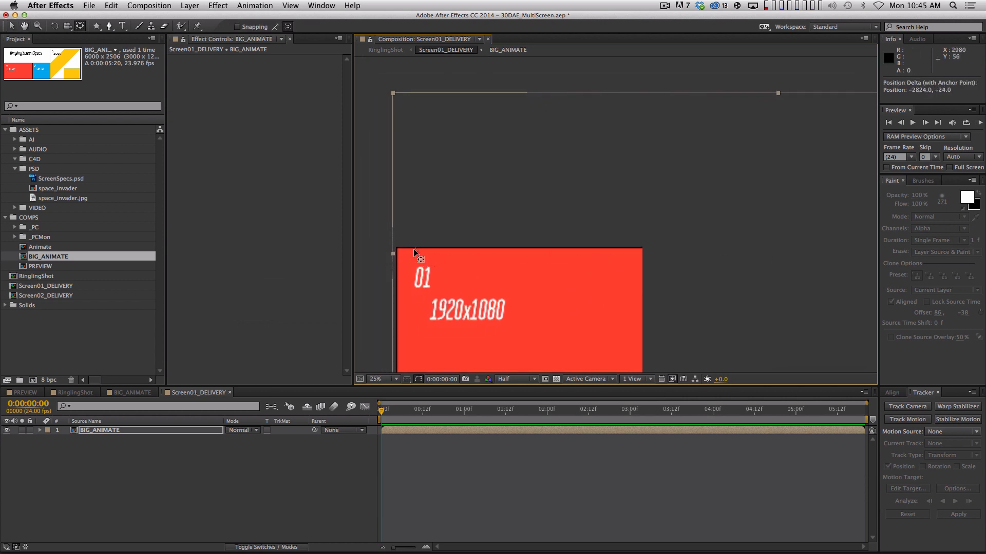
{"action": "left_click_drag", "start_coordinate": [414, 248], "coordinate": [396, 245]}
{"action": "key", "text": "period"}
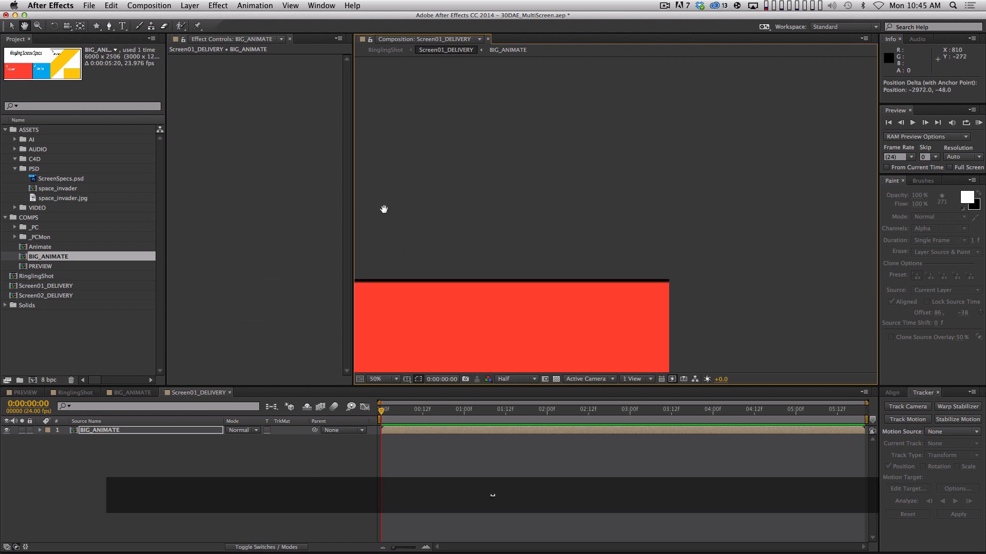
{"action": "left_click_drag", "start_coordinate": [609, 237], "coordinate": [837, 30]}
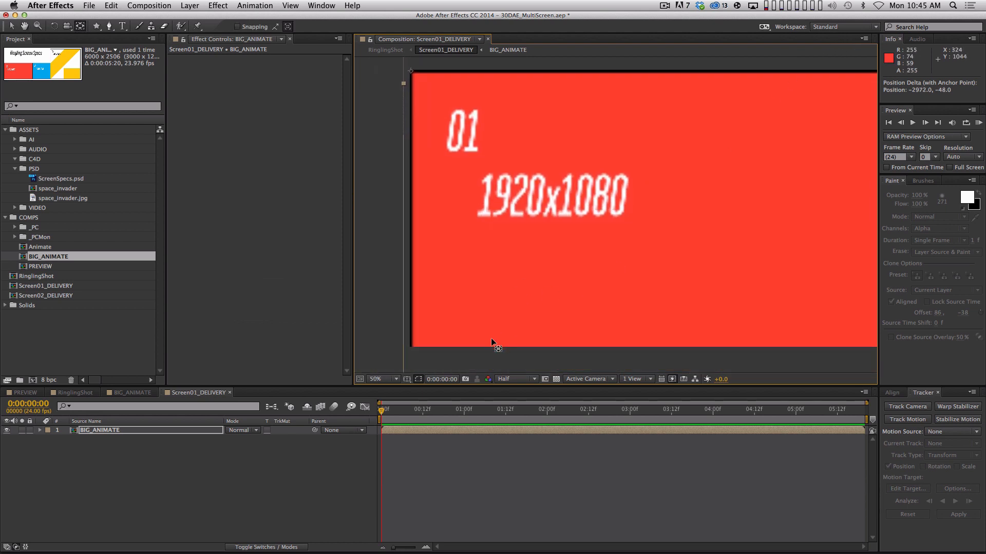
Step: Scale the BIG_ANIMATE layer to about 86.9% so the red screen exactly fills the Screen01_DELIVERY frame
{"action": "key", "text": "v"}
{"action": "key", "text": "s"}
{"action": "left_click_drag", "start_coordinate": [241, 439], "coordinate": [169, 425]}
{"action": "left_click_drag", "start_coordinate": [669, 237], "coordinate": [623, 235]}
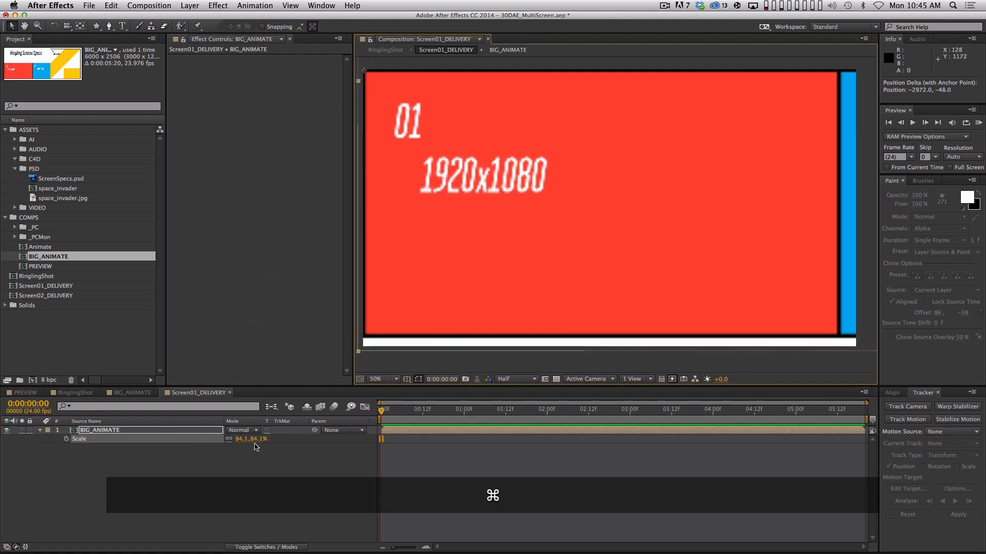
{"action": "left_click_drag", "start_coordinate": [255, 440], "coordinate": [268, 439]}
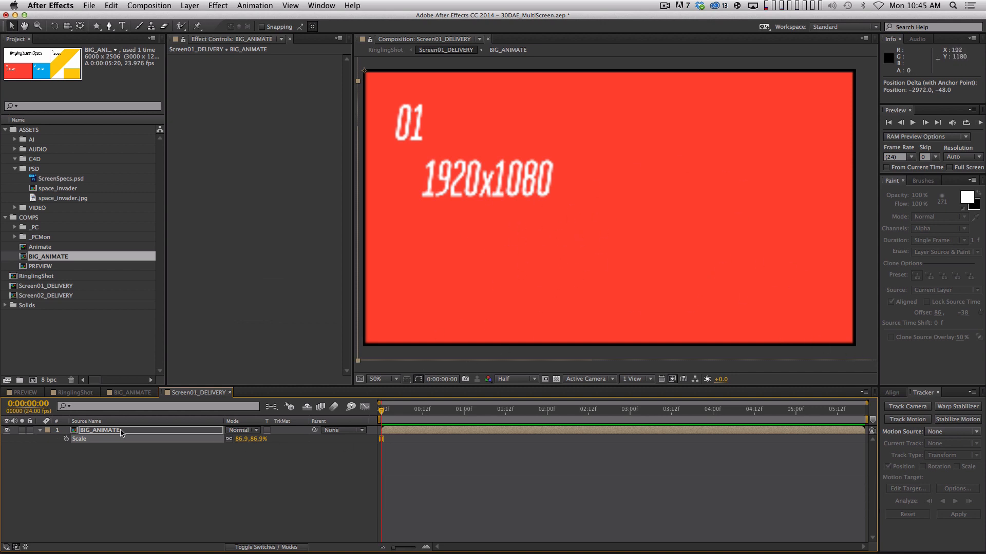
Step: Replace ScreenSpecs.psd in Screen02_DELIVERY with a copy of Screen01_DELIVERY's BIG_ANIMATE layer, shifted so the blue screen fills the frame
{"action": "left_click", "coordinate": [77, 393]}
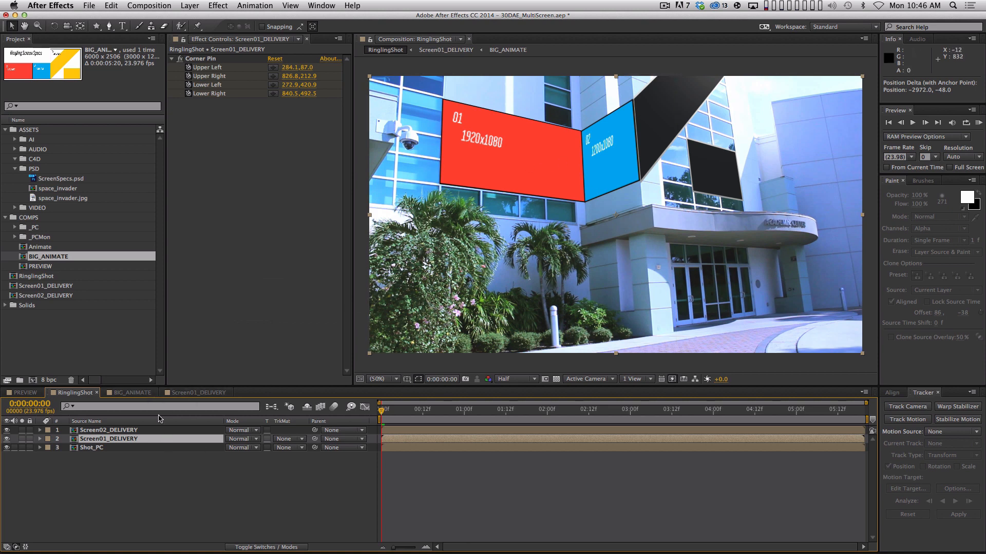
{"action": "double_click", "coordinate": [129, 430]}
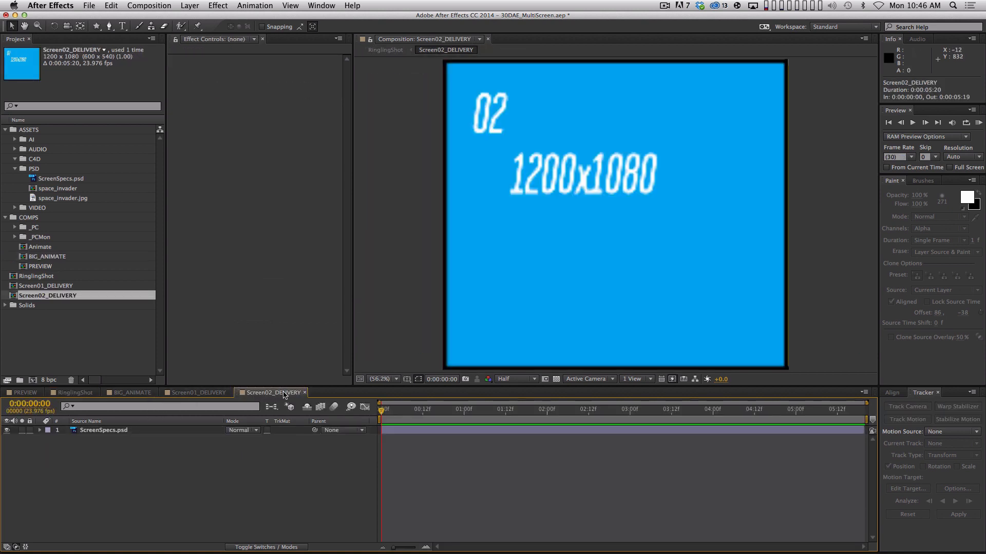
{"action": "left_click", "coordinate": [219, 394]}
{"action": "left_click", "coordinate": [125, 431]}
{"action": "key", "text": "super+c"}
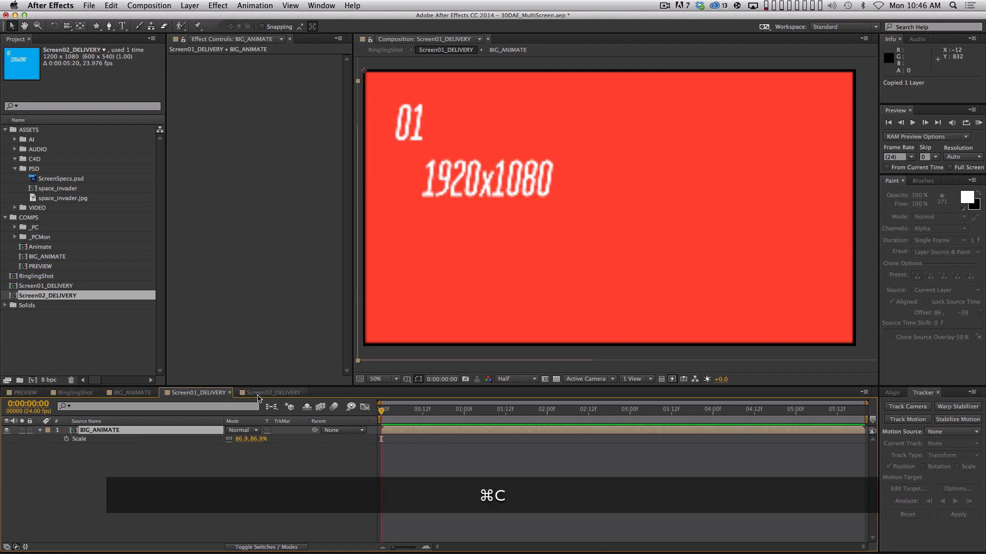
{"action": "left_click", "coordinate": [272, 393]}
{"action": "key", "text": "super+v"}
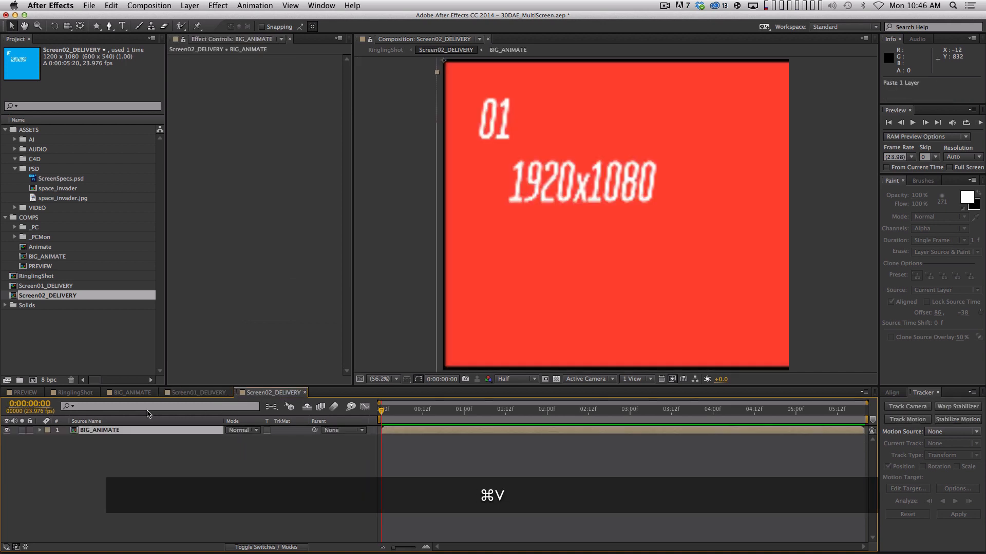
{"action": "left_click_drag", "start_coordinate": [732, 253], "coordinate": [565, 213]}
Step: Close the BIG_ANIMATE and delivery compositions, return to RinglingShot and play back both tracked screens
{"action": "key", "text": "super+shift+w"}
{"action": "key", "text": "super+w"}
{"action": "key", "text": "super+w"}
{"action": "key", "text": "super+w"}
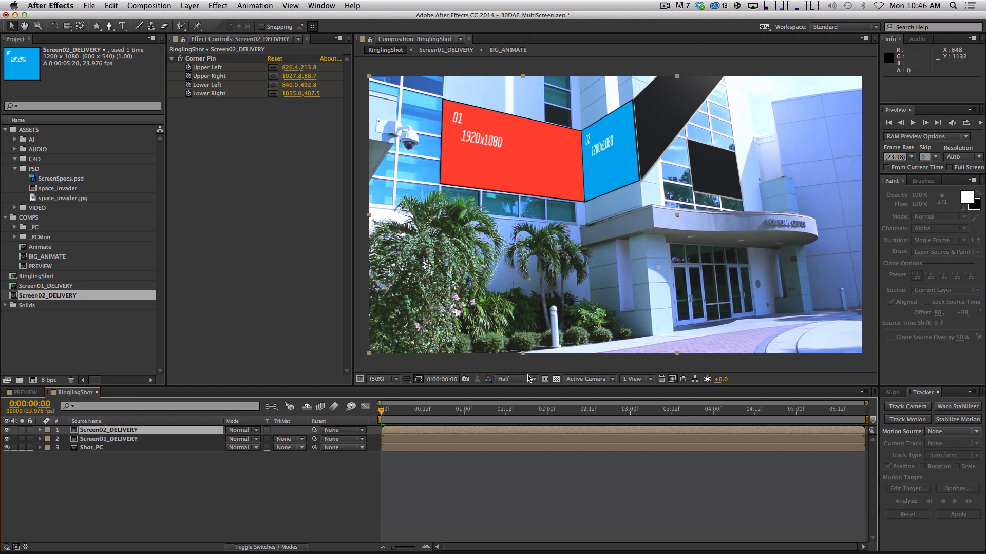
{"action": "key", "text": "space"}
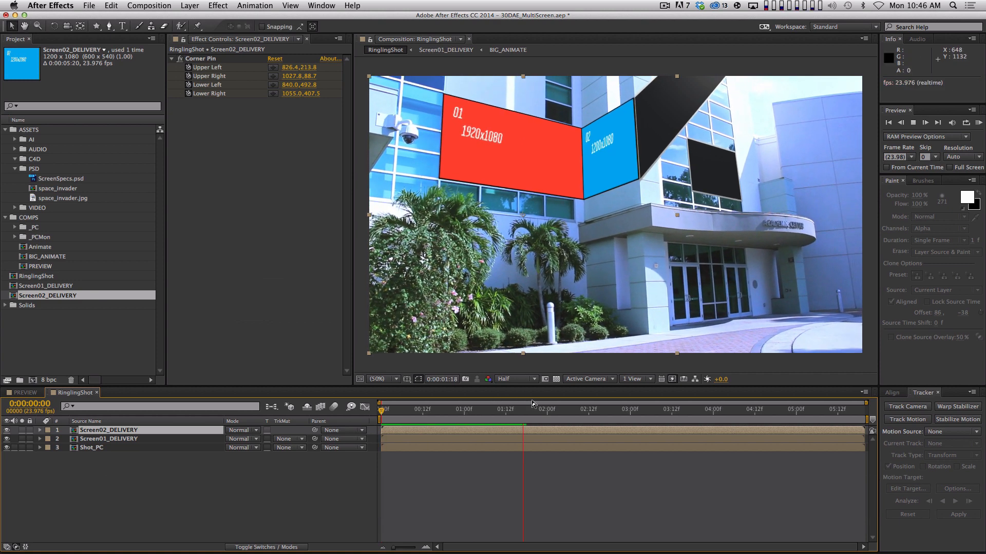
Step: Create a composition named Screen03_DELIVERY, 2040 px wide and 2040 px high
{"action": "key", "text": "space"}
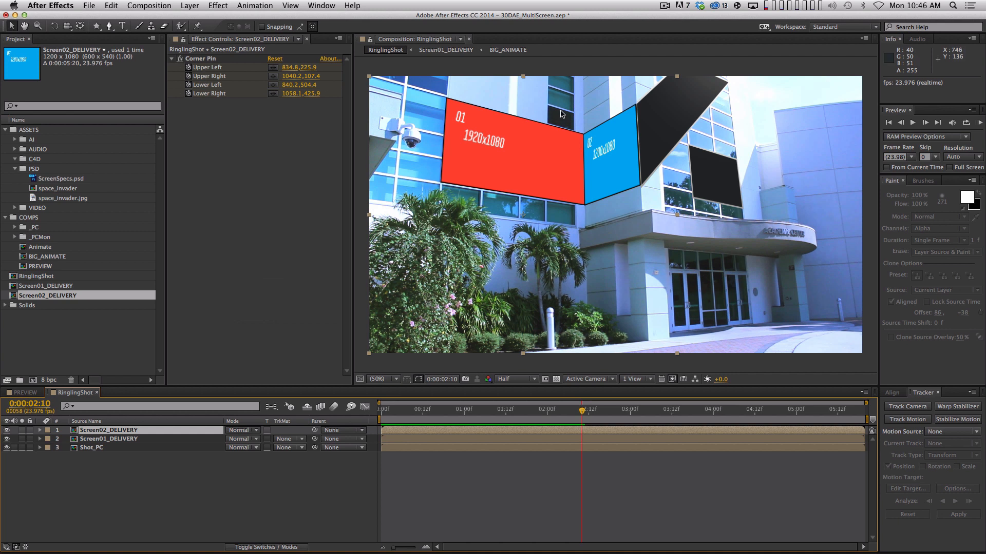
{"action": "left_click", "coordinate": [163, 502]}
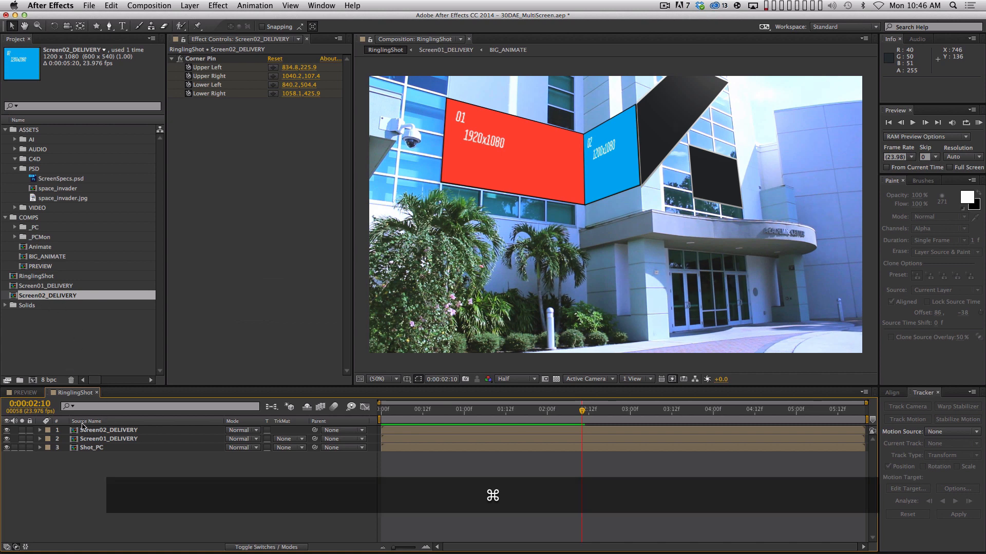
{"action": "key", "text": "cmd+n"}
{"action": "type", "text": "Screen03"}
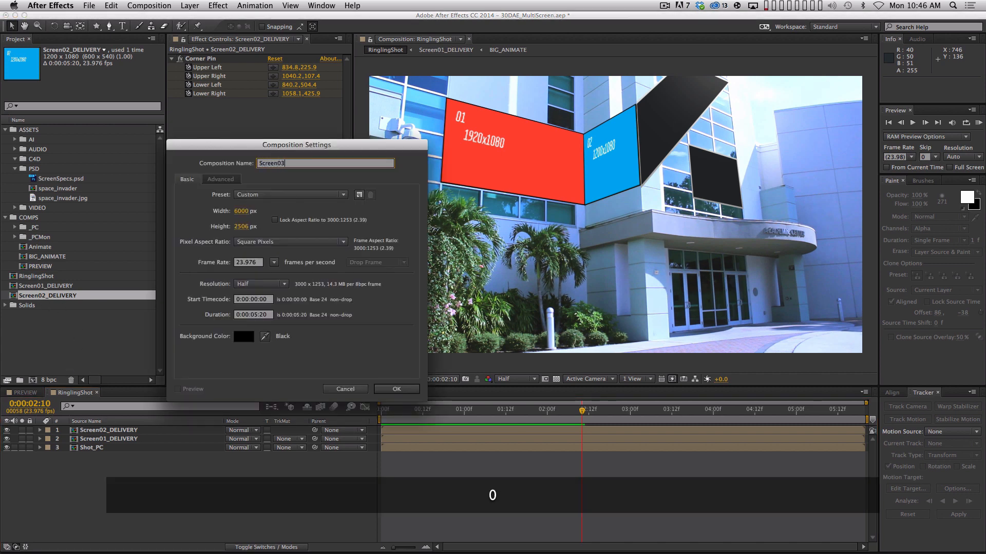
{"action": "type", "text": "_DEL"}
{"action": "key", "text": "Tab"}
{"action": "key", "text": "Tab"}
{"action": "key", "text": "Tab"}
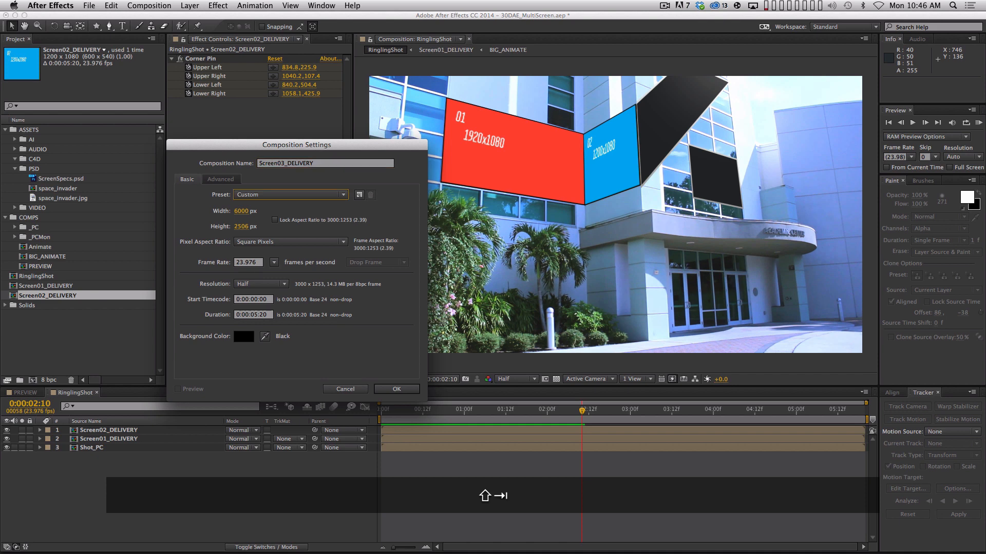
{"action": "type", "text": "2040"}
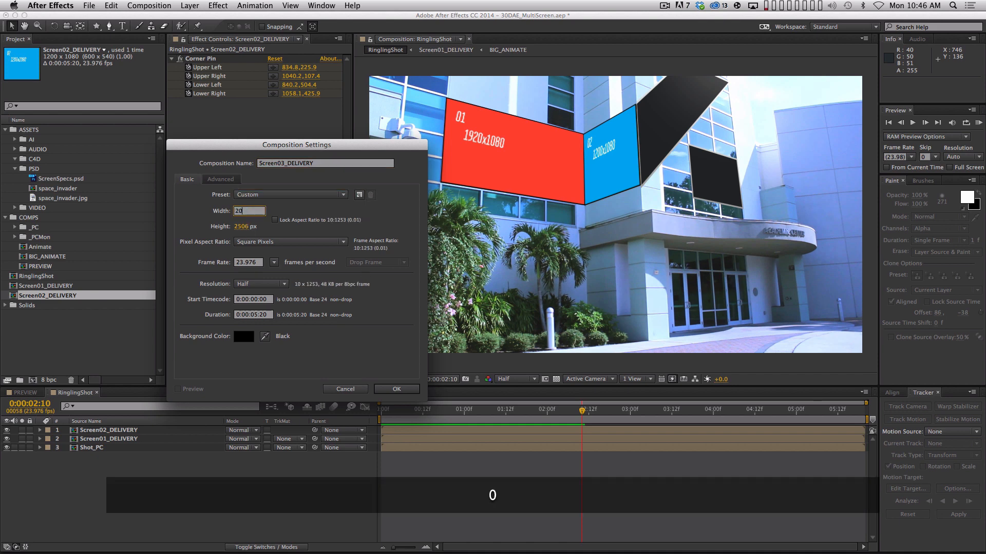
{"action": "key", "text": "Tab"}
{"action": "type", "text": "2040"}
{"action": "key", "text": "Return"}
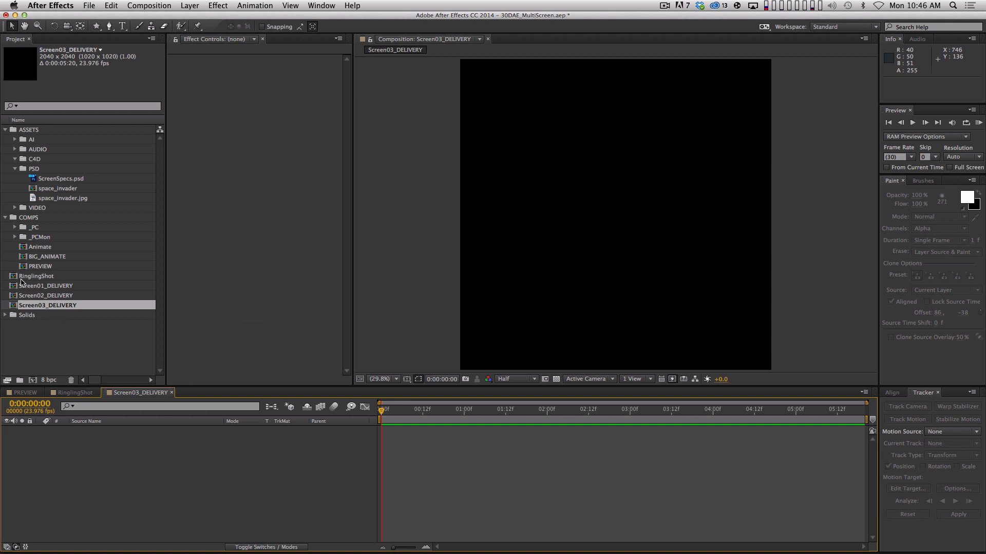
Step: Add BIG_ANIMATE to Screen03_DELIVERY and move the layer's anchor point to the upper-left corner of the 2040x2040 screen area
{"action": "left_click_drag", "start_coordinate": [52, 257], "coordinate": [142, 449]}
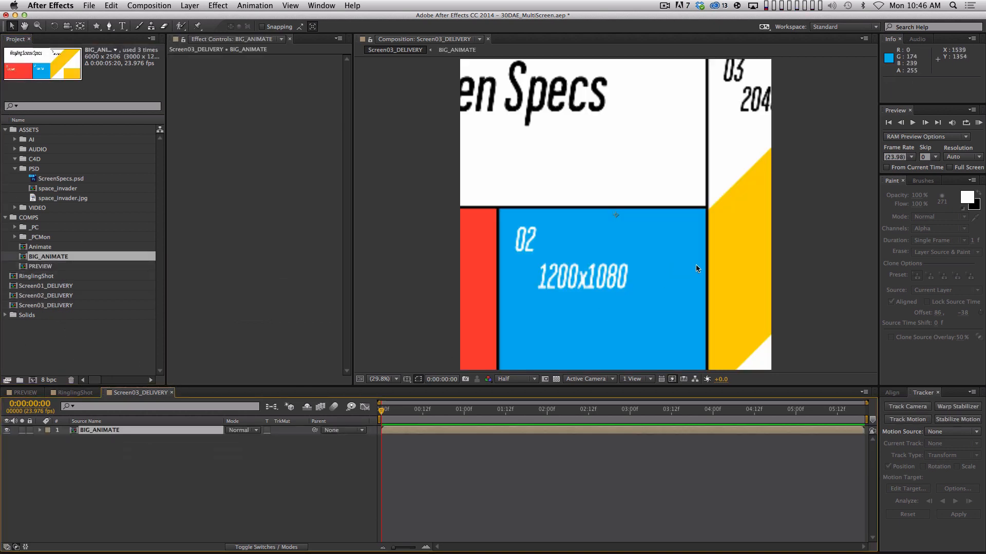
{"action": "left_click_drag", "start_coordinate": [695, 264], "coordinate": [493, 273]}
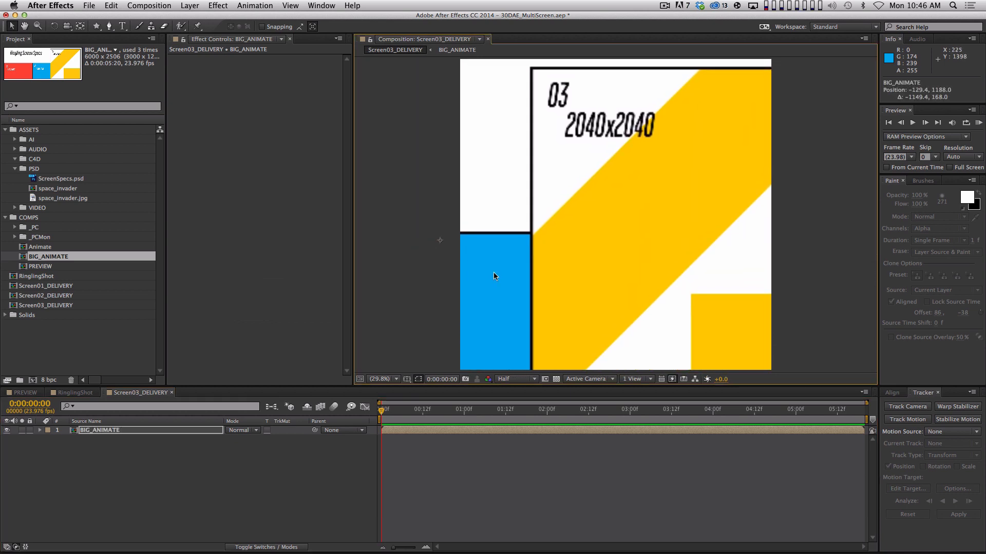
{"action": "key", "text": "y"}
{"action": "left_click_drag", "start_coordinate": [439, 239], "coordinate": [530, 63]}
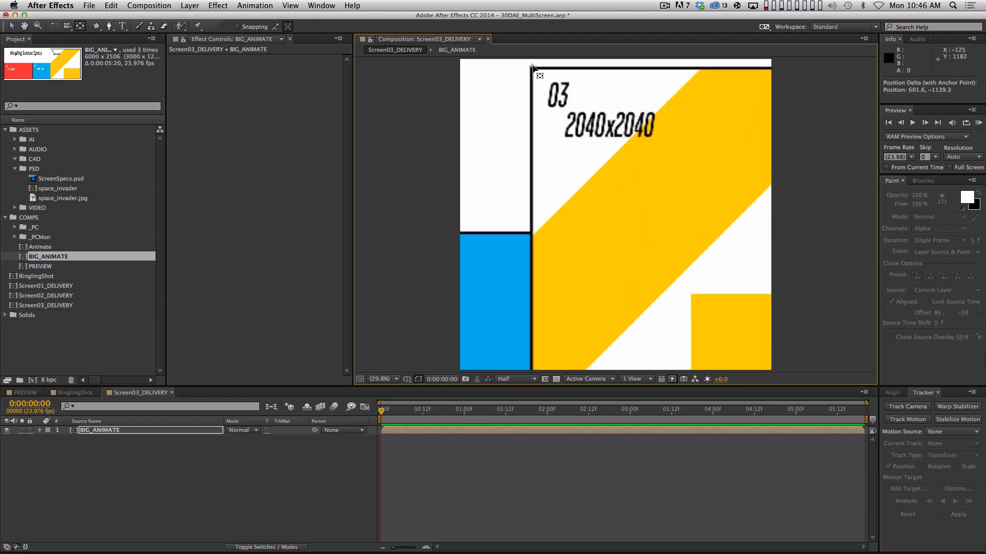
Step: Shift the BIG_ANIMATE layer so the 2040x2040 screen's upper-left corner meets the composition frame's corner
{"action": "key", "text": "v"}
{"action": "left_click_drag", "start_coordinate": [571, 152], "coordinate": [509, 148]}
{"action": "key", "text": "space"}
{"action": "left_click_drag", "start_coordinate": [509, 150], "coordinate": [499, 147]}
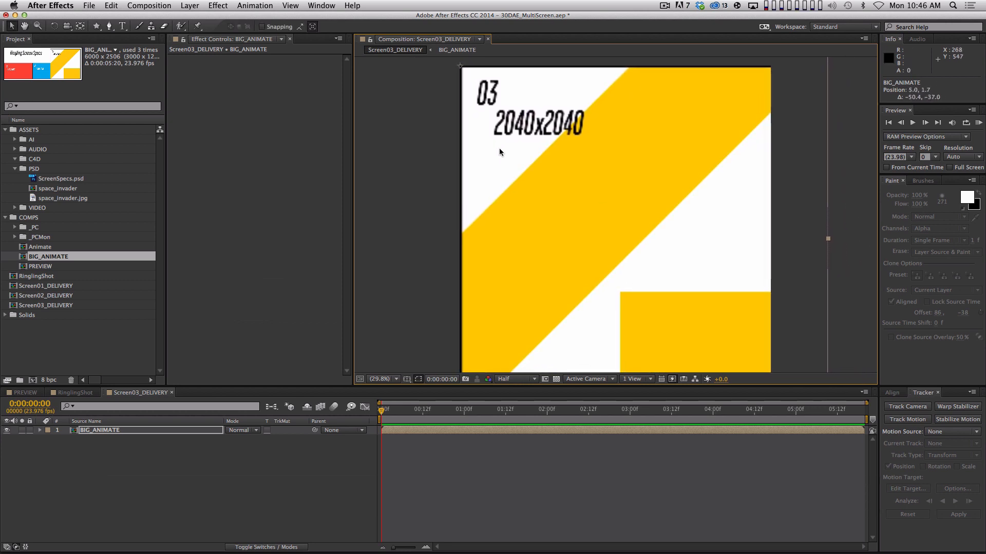
Step: Scale the BIG_ANIMATE layer to 87.7% and nudge it left so the 2040x2040 screen fills the Screen03_DELIVERY frame
{"action": "key", "text": "s"}
{"action": "left_click_drag", "start_coordinate": [260, 440], "coordinate": [360, 454]}
{"action": "key", "text": "space"}
{"action": "left_click_drag", "start_coordinate": [593, 259], "coordinate": [578, 222]}
{"action": "left_click_drag", "start_coordinate": [256, 446], "coordinate": [269, 384]}
{"action": "key", "text": "Left"}
{"action": "key", "text": "Left"}
{"action": "key", "text": "Left"}
{"action": "key", "text": "Left"}
{"action": "key", "text": "Left"}
{"action": "key", "text": "Left"}
{"action": "key", "text": "Left"}
{"action": "key", "text": "Left"}
{"action": "key", "text": "Left"}
{"action": "key", "text": "Left"}
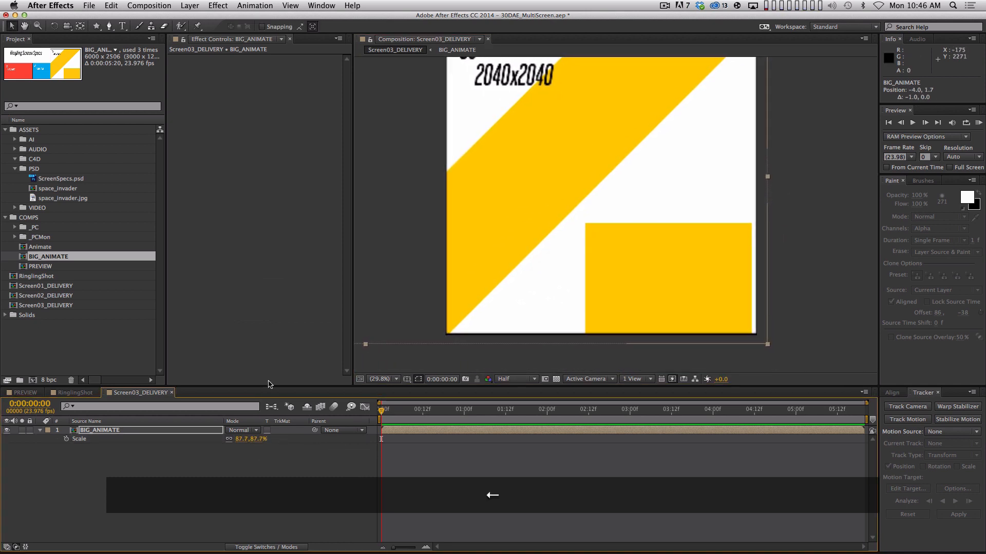
{"action": "key", "text": "Right"}
Step: Close the Screen03_DELIVERY composition and add it to RinglingShot as the uppermost layer
{"action": "key", "text": "space"}
{"action": "mouse_move", "coordinate": [634, 248]}
{"action": "left_mouse_down"}
{"action": "mouse_move", "coordinate": [642, 260]}
{"action": "mouse_move", "coordinate": [642, 241]}
{"action": "left_mouse_up"}
{"action": "key", "text": "super+w"}
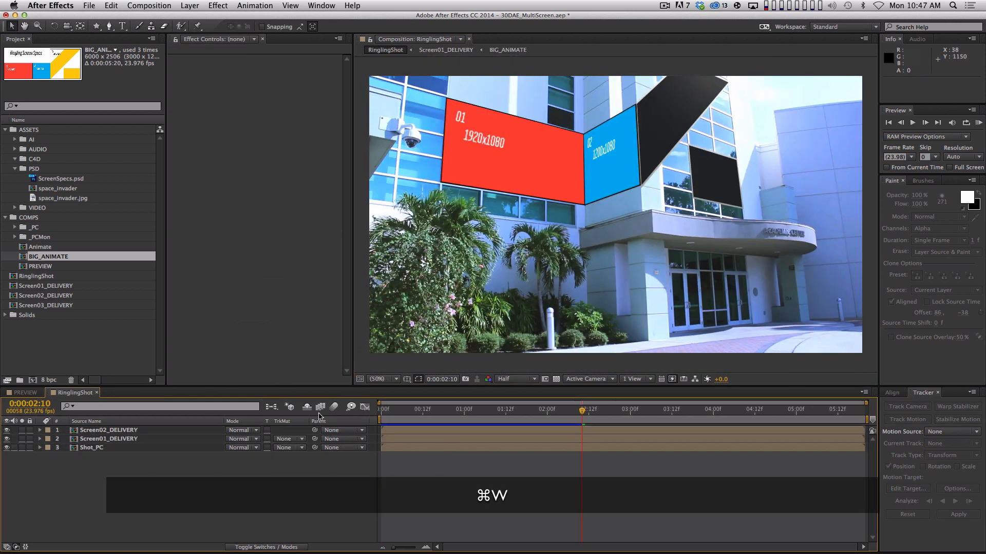
{"action": "left_click_drag", "start_coordinate": [59, 311], "coordinate": [108, 430]}
Step: Switch to mocha and copy the Front layer's tracking data to the clipboard in After Effects Corner Pin format
{"action": "key", "text": "super+Tab"}
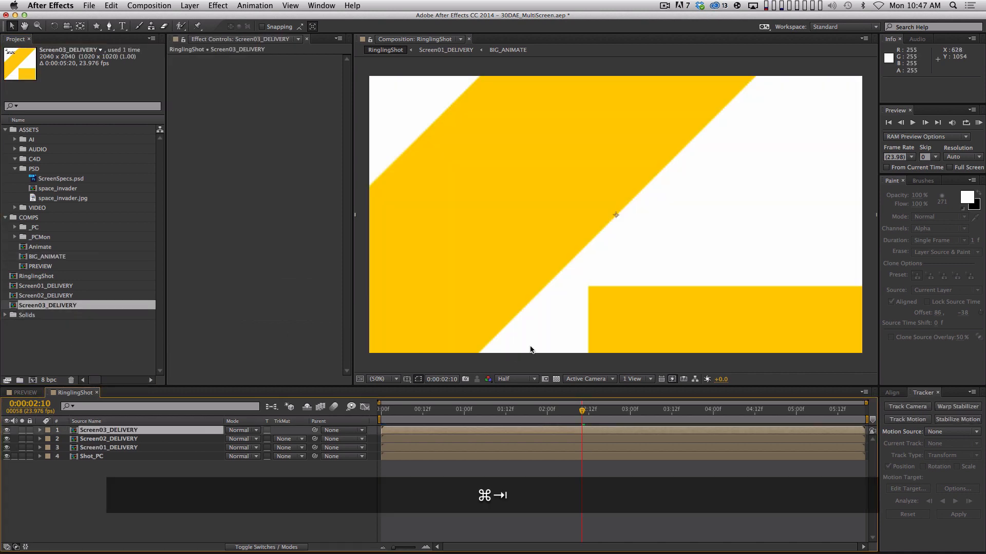
{"action": "left_click", "coordinate": [400, 289]}
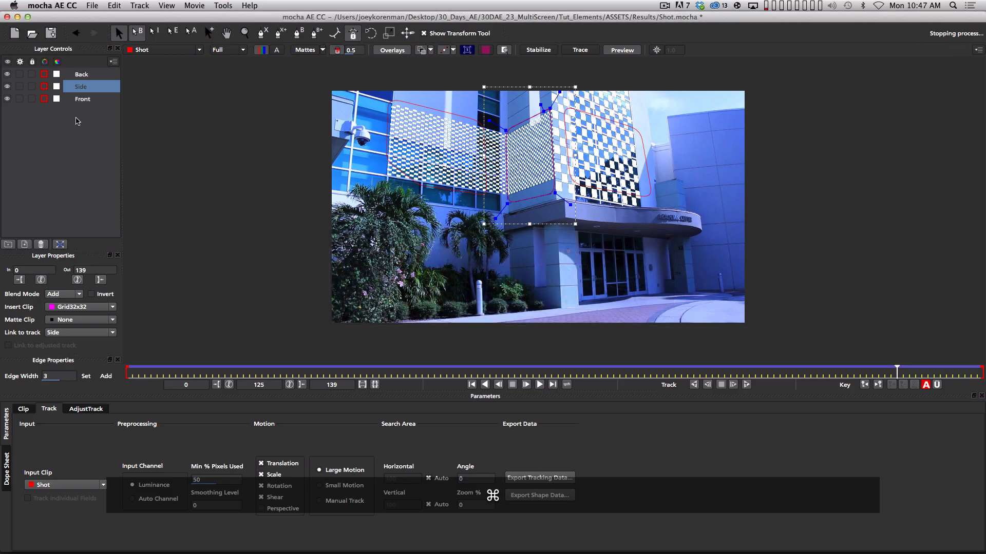
{"action": "left_click", "coordinate": [82, 99]}
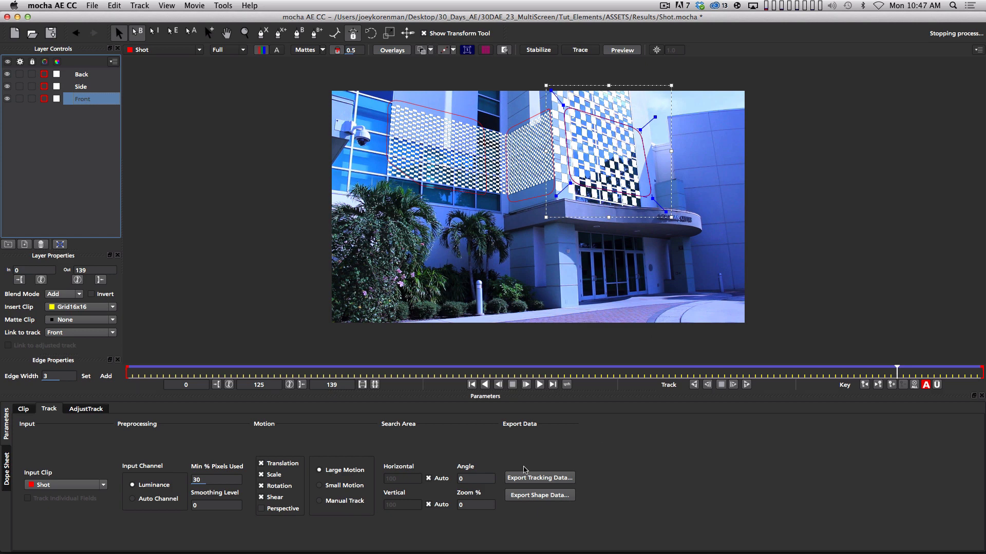
{"action": "left_click", "coordinate": [528, 479]}
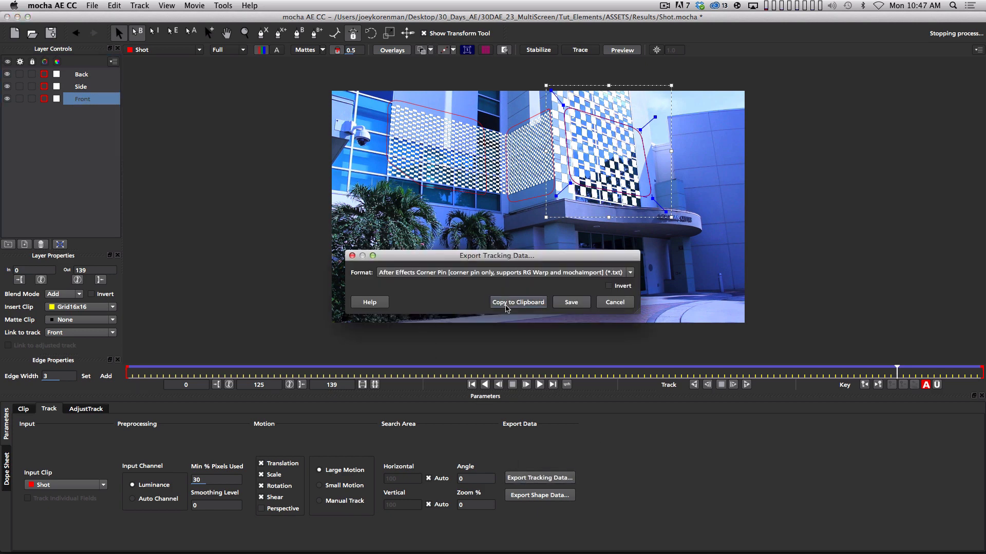
{"action": "left_click", "coordinate": [505, 303]}
Step: Back in After Effects, paste the tracking data onto Screen03_DELIVERY at the first frame and move the layer to position 1020, 970
{"action": "key", "text": "super+h"}
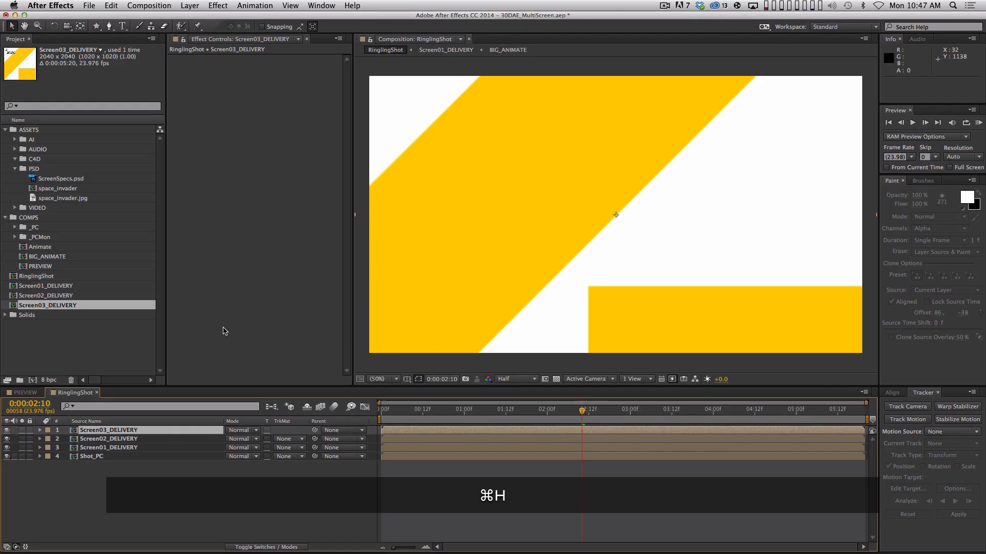
{"action": "key", "text": "super+Home"}
{"action": "key", "text": "super+v"}
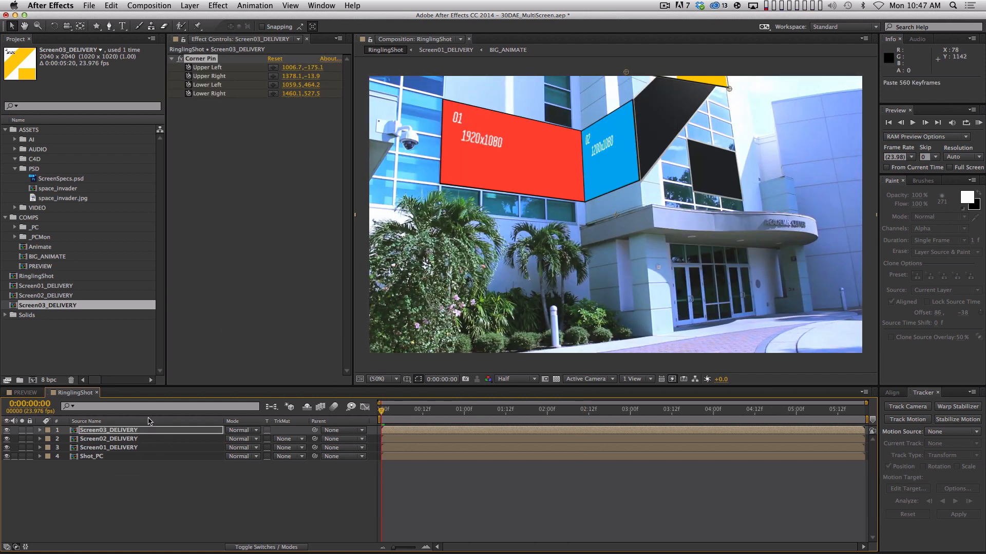
{"action": "key", "text": "space"}
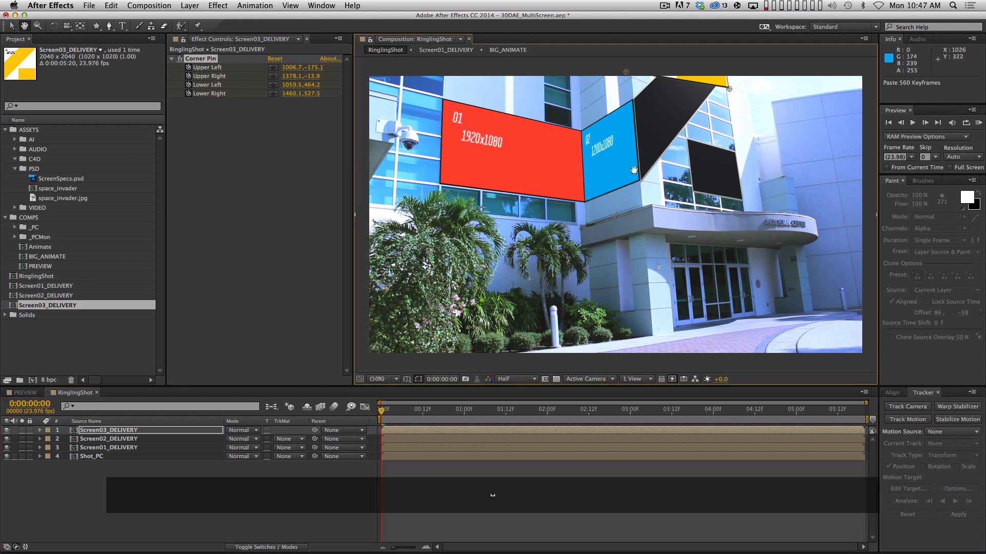
{"action": "left_click_drag", "start_coordinate": [630, 155], "coordinate": [627, 133]}
{"action": "left_click_drag", "start_coordinate": [626, 90], "coordinate": [588, 190]}
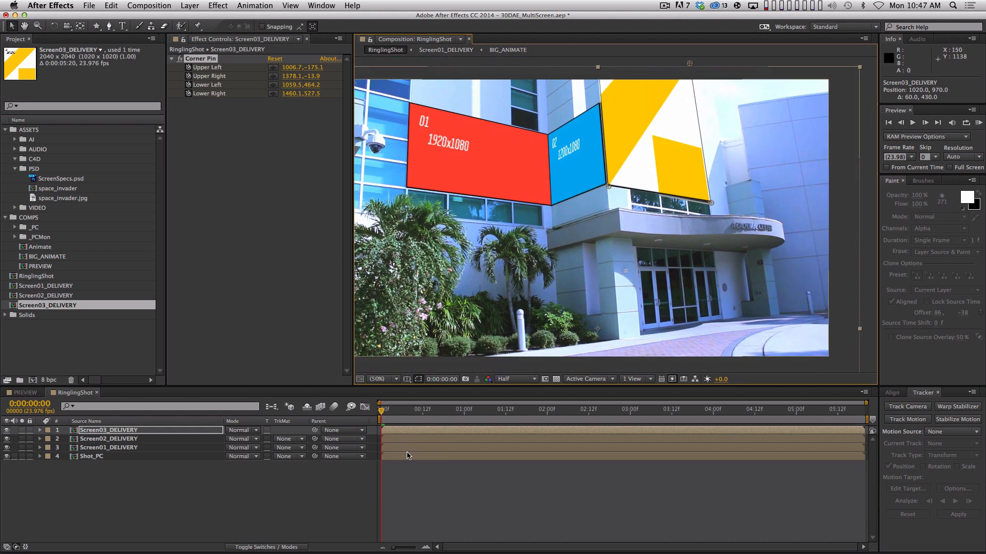
Step: Switch to mocha, hide the Back and Side layers, and set the Front layer's insert clip to None
{"action": "key", "text": "super+Tab"}
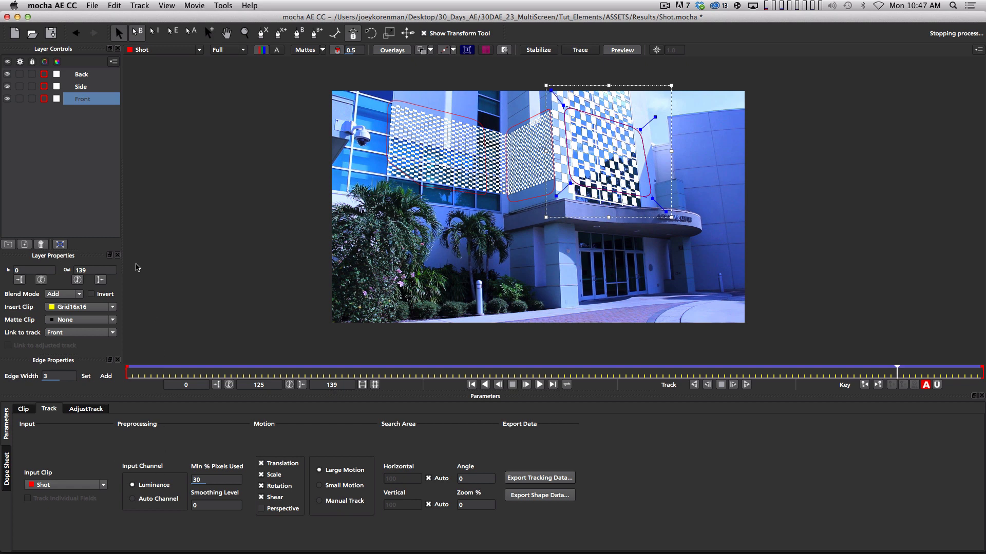
{"action": "left_click", "coordinate": [58, 173]}
{"action": "left_click", "coordinate": [7, 74]}
{"action": "left_click", "coordinate": [7, 86]}
{"action": "left_click", "coordinate": [8, 99]}
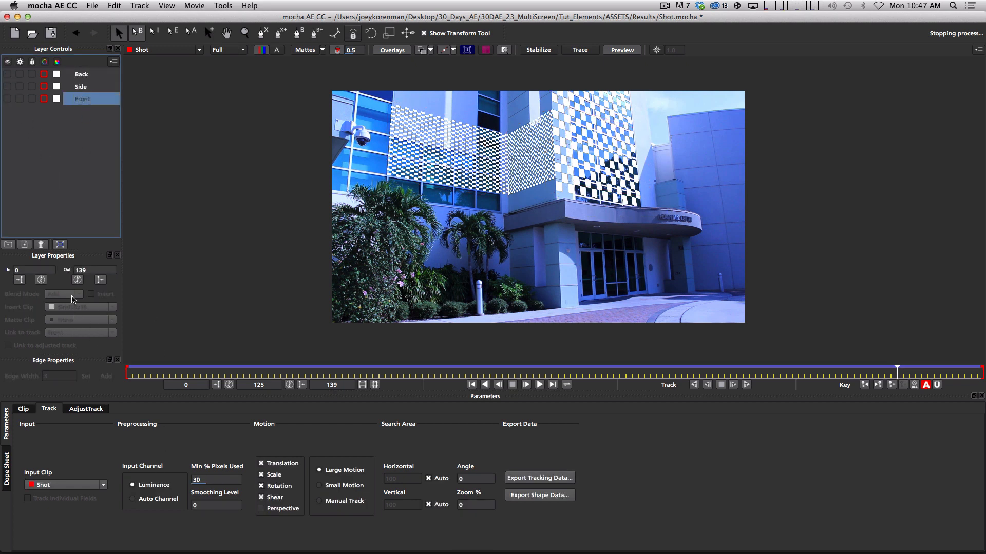
{"action": "left_click", "coordinate": [7, 99]}
{"action": "left_click", "coordinate": [85, 307]}
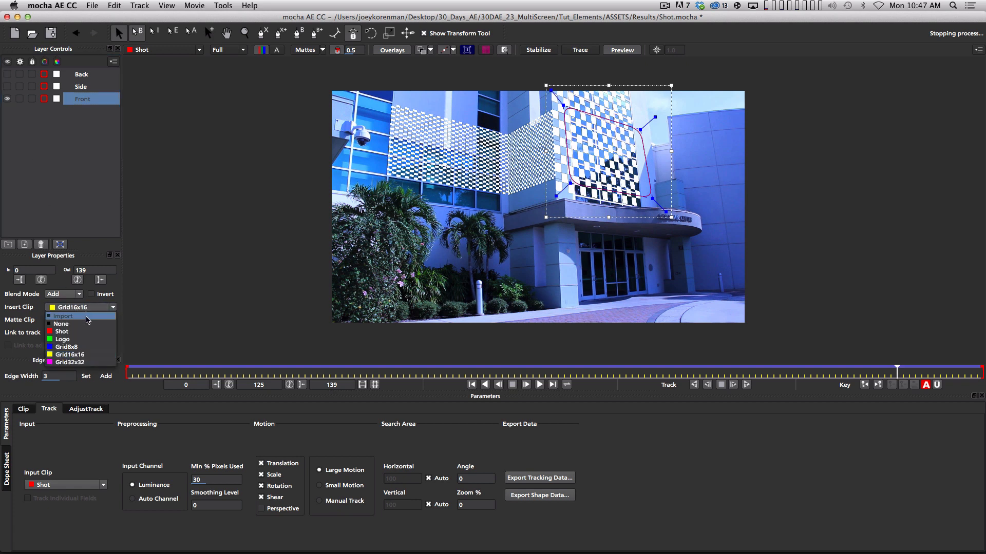
{"action": "left_click", "coordinate": [77, 324]}
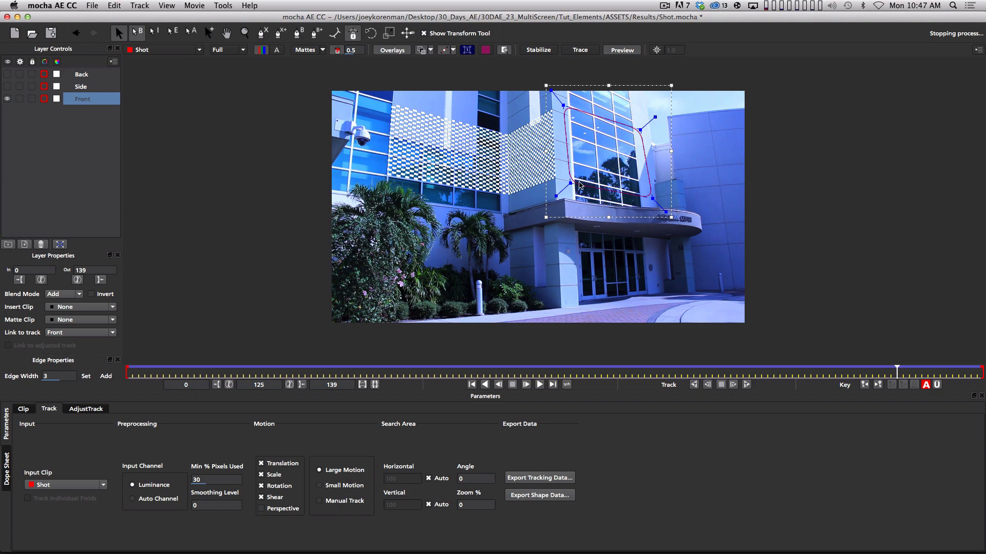
Step: Return to After Effects and lower the Screen03_DELIVERY layer's opacity to 53%
{"action": "key", "text": "super+h"}
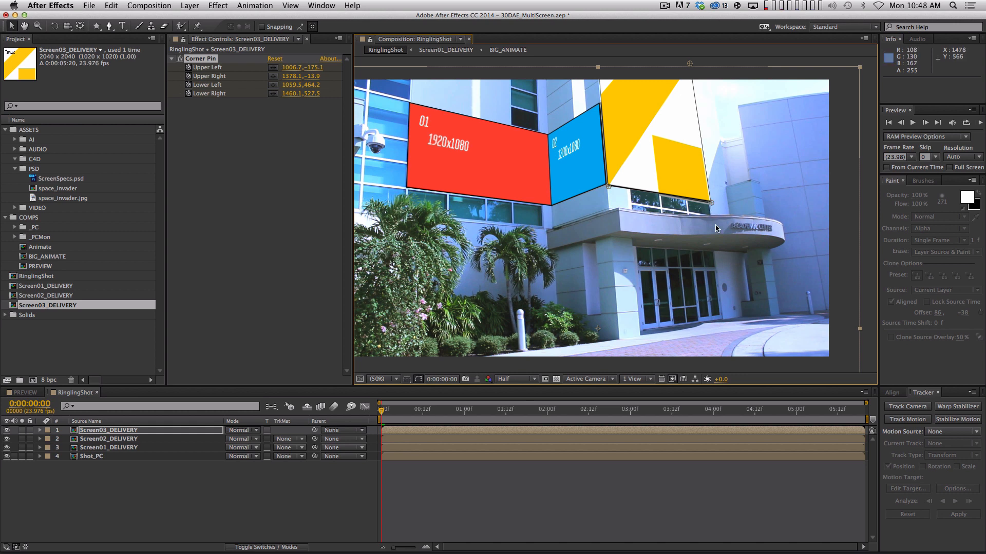
{"action": "left_click", "coordinate": [180, 430]}
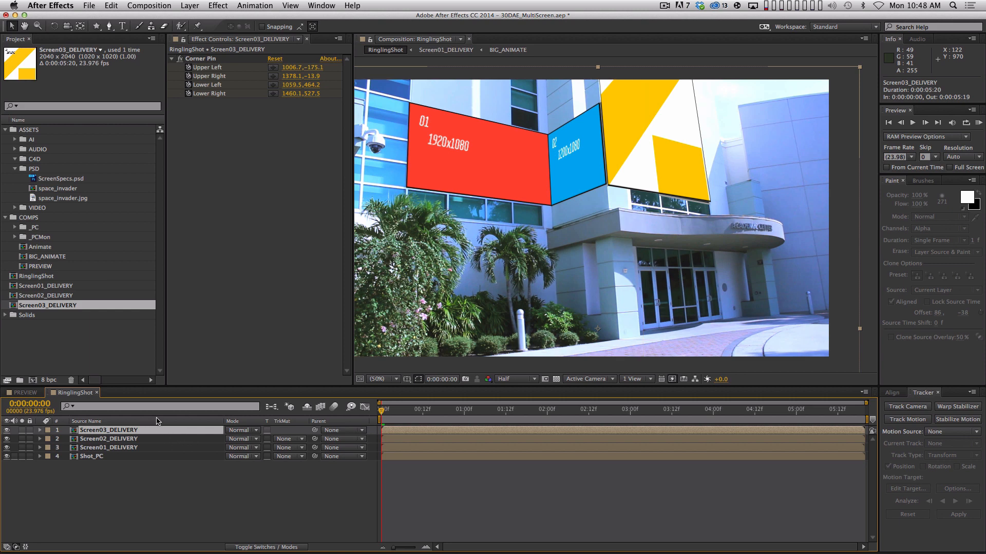
{"action": "key", "text": "t"}
{"action": "left_click_drag", "start_coordinate": [234, 439], "coordinate": [211, 440]}
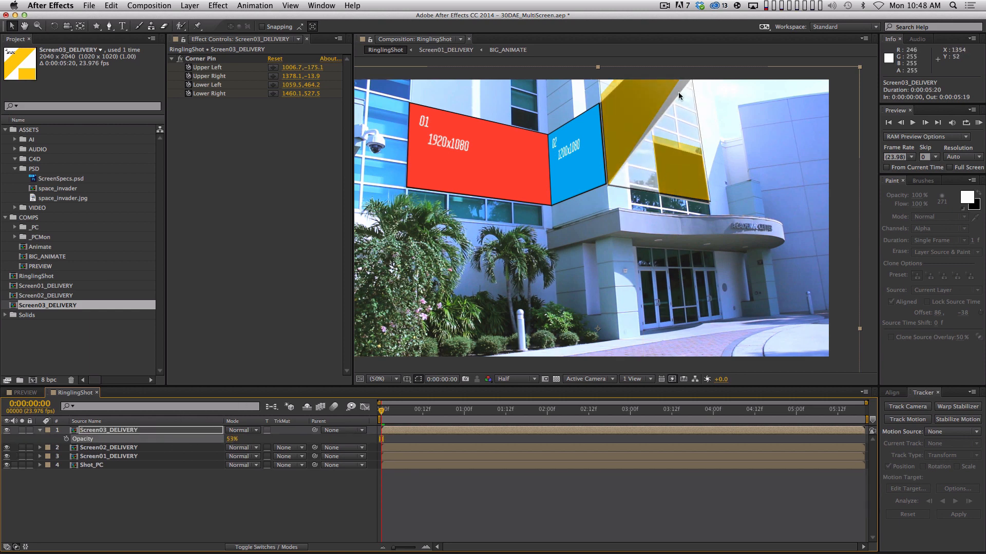
{"action": "key", "text": "space"}
{"action": "left_click_drag", "start_coordinate": [678, 91], "coordinate": [690, 119]}
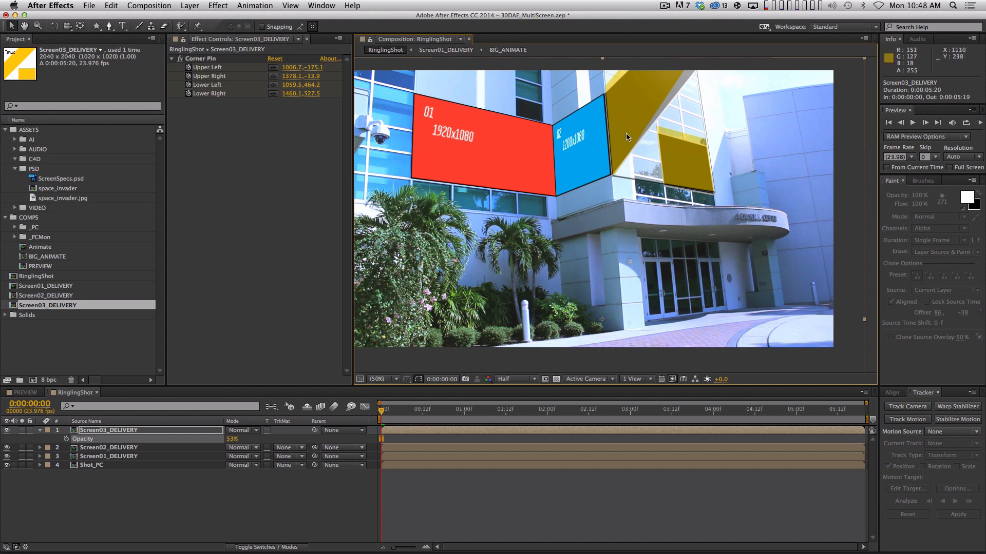
Step: Scale the Screen03_DELIVERY layer to 93.7% and move it to position 1016, 936 to fit it against the building wall
{"action": "left_click", "coordinate": [155, 434]}
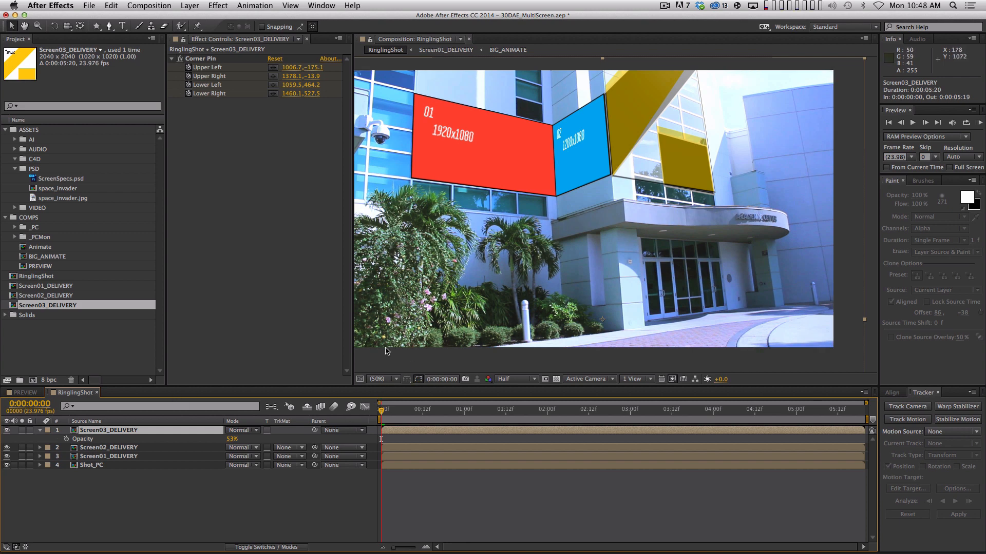
{"action": "key", "text": "s"}
{"action": "left_click", "coordinate": [244, 439]}
{"action": "key", "text": "shift+Down"}
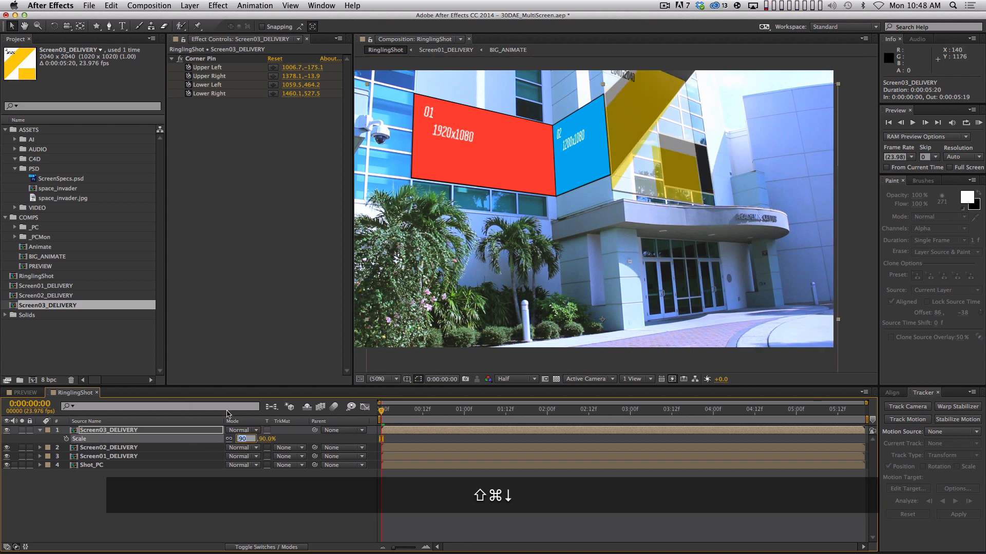
{"action": "key", "text": "shift+Up"}
{"action": "key", "text": "Return"}
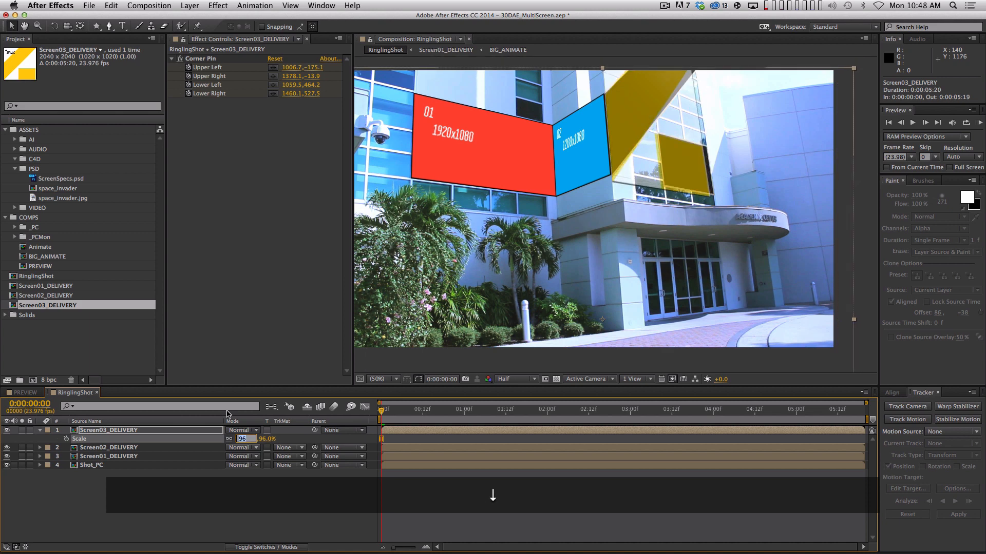
{"action": "left_click_drag", "start_coordinate": [649, 170], "coordinate": [620, 105]}
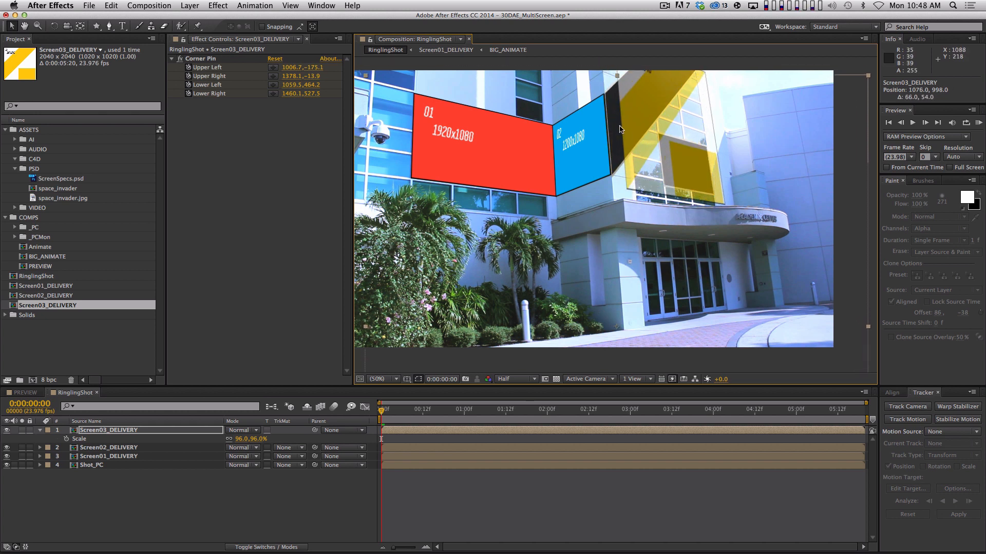
{"action": "left_click_drag", "start_coordinate": [637, 171], "coordinate": [620, 155]}
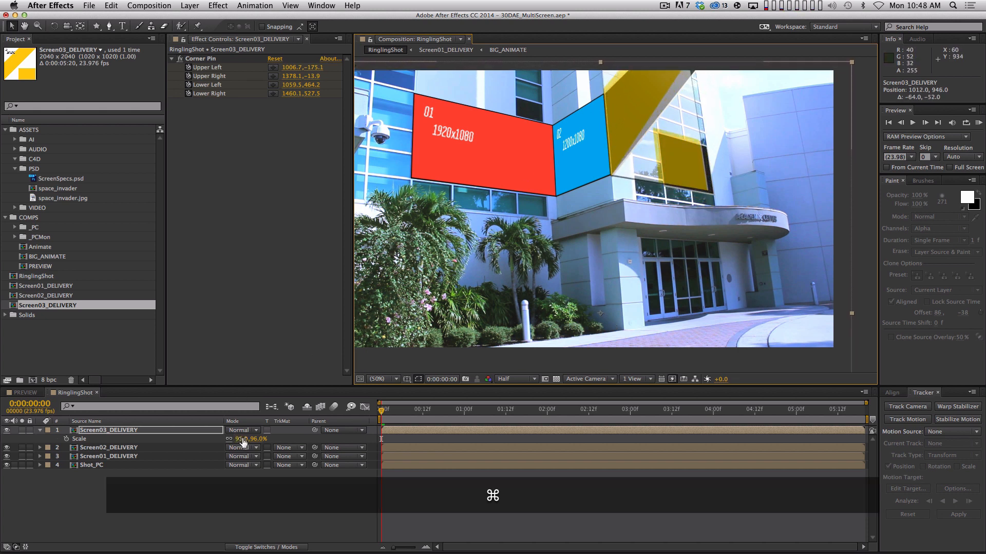
{"action": "left_click_drag", "start_coordinate": [240, 439], "coordinate": [214, 415]}
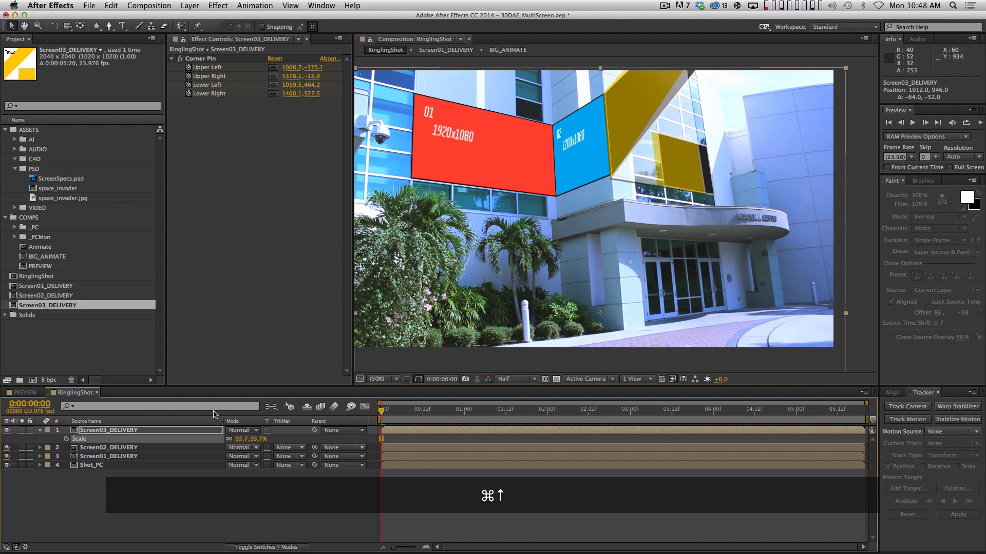
{"action": "key", "text": "Up"}
{"action": "key", "text": "Right"}
{"action": "key", "text": "Right"}
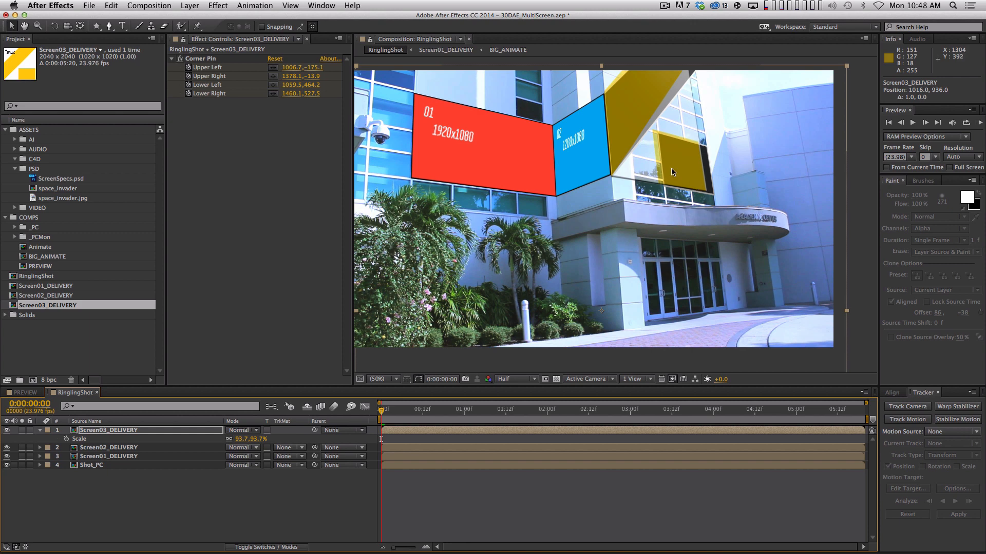
Step: Scale the Screen03_DELIVERY layer to 92.7% and move it to position 1018, 930
{"action": "left_click", "coordinate": [259, 439]}
{"action": "key", "text": "Down"}
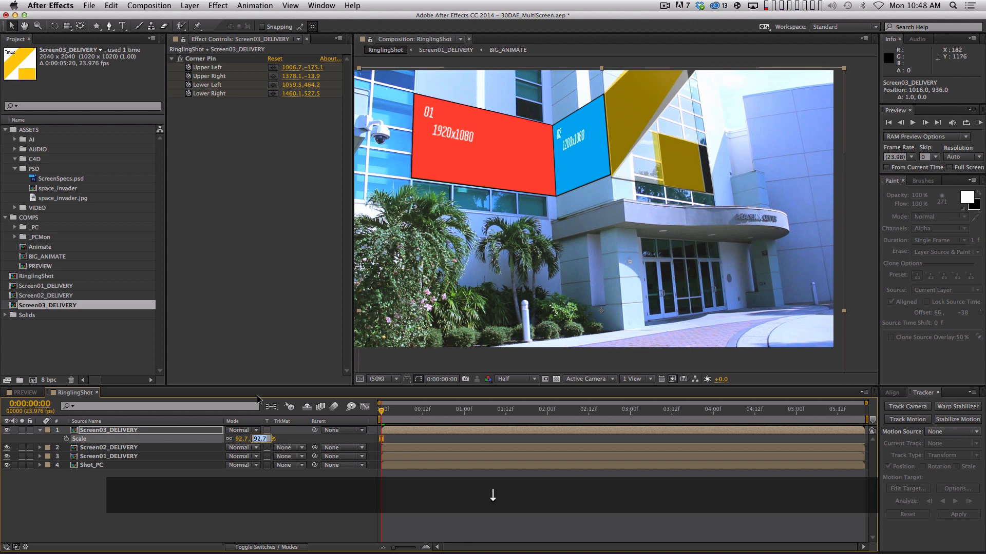
{"action": "key", "text": "Return"}
{"action": "key", "text": "Up"}
{"action": "key", "text": "Up"}
{"action": "key", "text": "Up"}
{"action": "key", "text": "Up"}
{"action": "key", "text": "Up"}
{"action": "key", "text": "Up"}
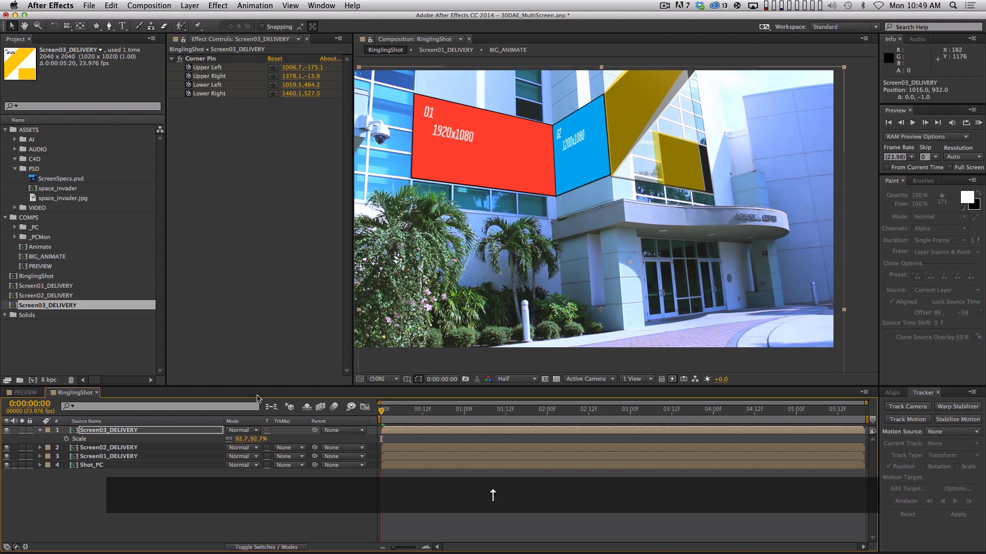
{"action": "key", "text": "Right"}
{"action": "key", "text": "Right"}
{"action": "key", "text": "Left"}
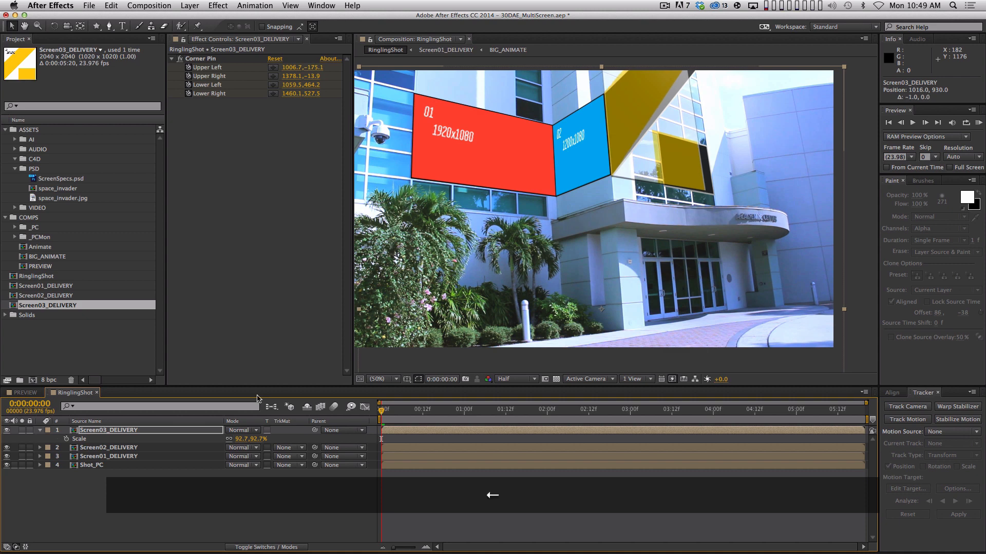
{"action": "key", "text": "Right"}
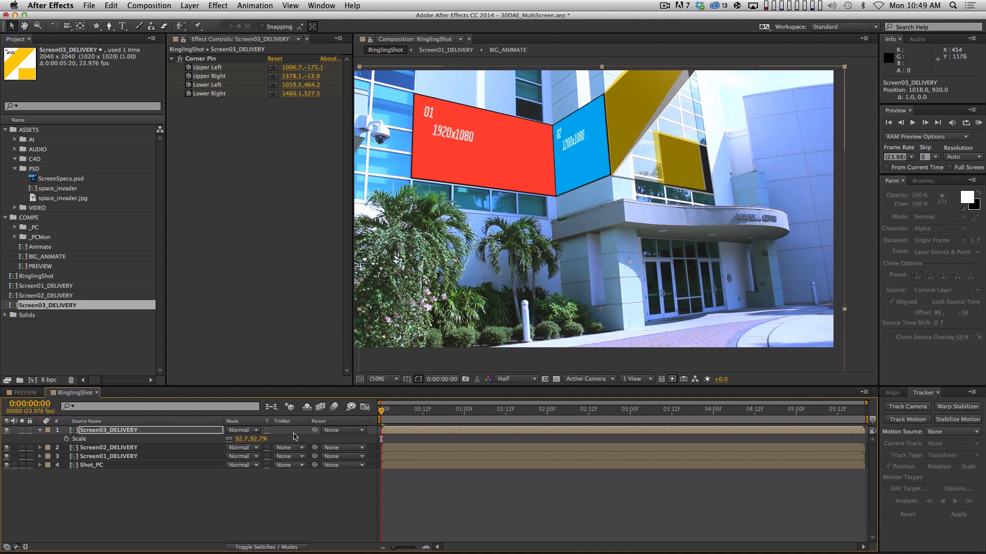
Step: Offset all of Screen03_DELIVERY's Lower Right corner pin keyframes so the first frame's value is 1491.5, 542.8
{"action": "left_click", "coordinate": [127, 435]}
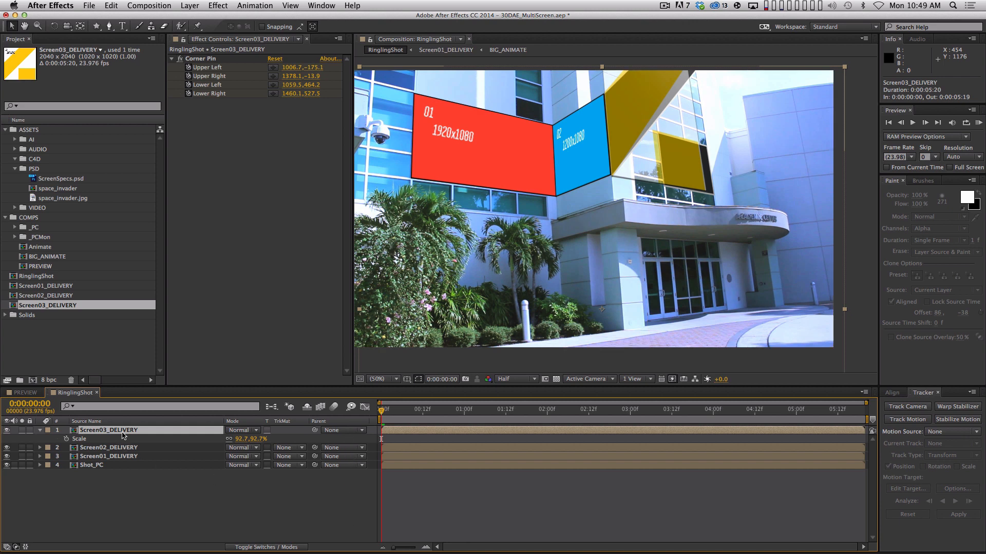
{"action": "key", "text": "u"}
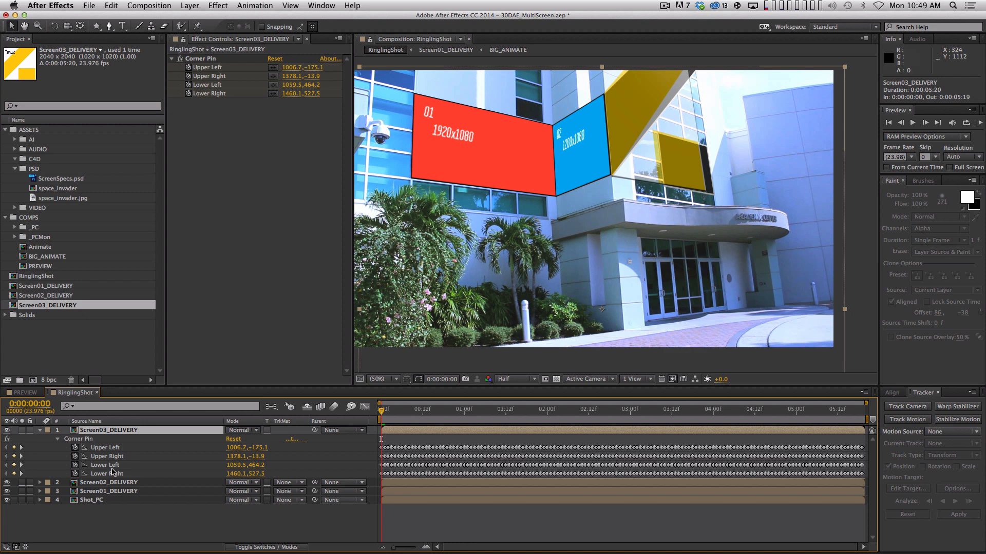
{"action": "left_click_drag", "start_coordinate": [108, 475], "coordinate": [112, 475]}
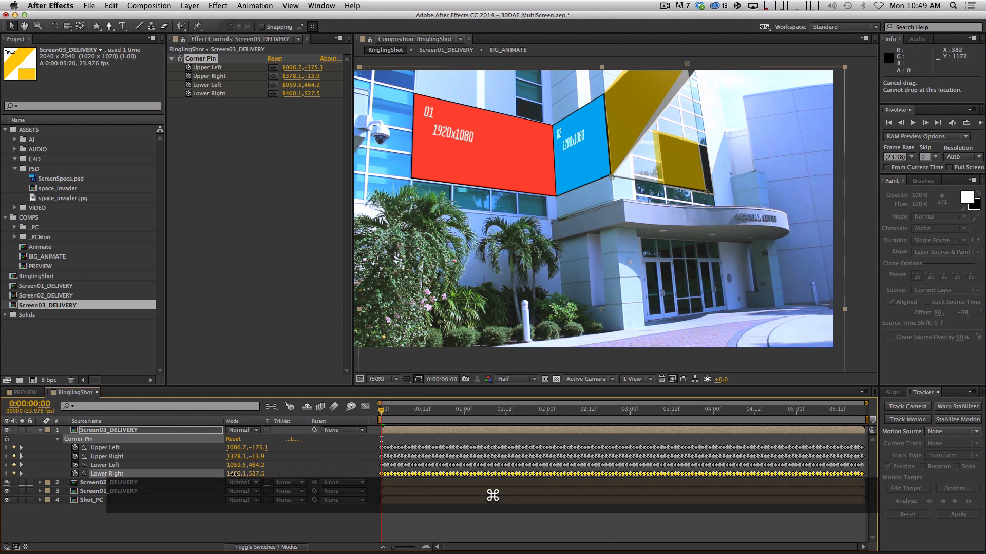
{"action": "left_click_drag", "start_coordinate": [233, 473], "coordinate": [400, 478]}
{"action": "left_click_drag", "start_coordinate": [257, 474], "coordinate": [323, 473]}
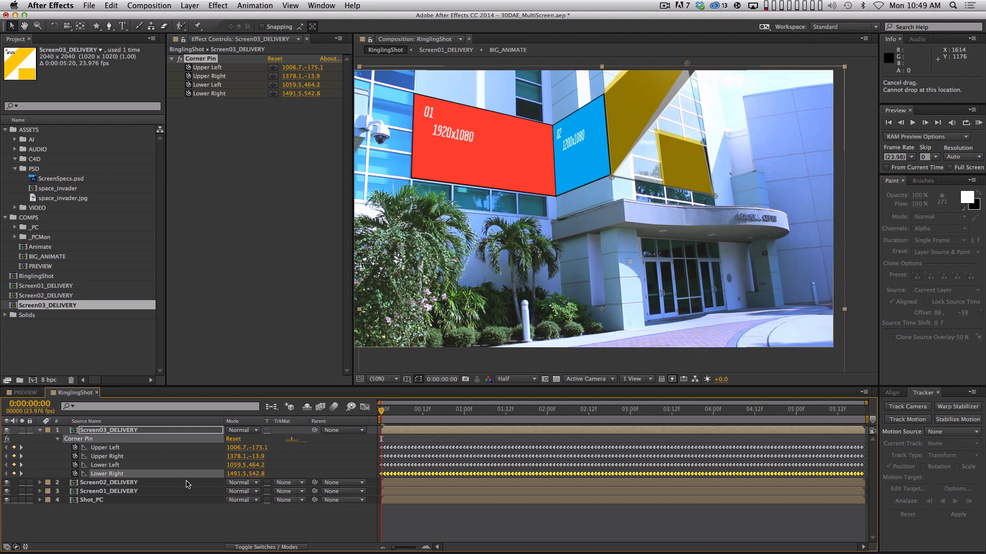
Step: Offset all of Screen03_DELIVERY's Upper Right corner pin keyframes so the first frame's value is 1414.1, 7.3
{"action": "left_click", "coordinate": [131, 458]}
{"action": "left_click_drag", "start_coordinate": [236, 457], "coordinate": [429, 444]}
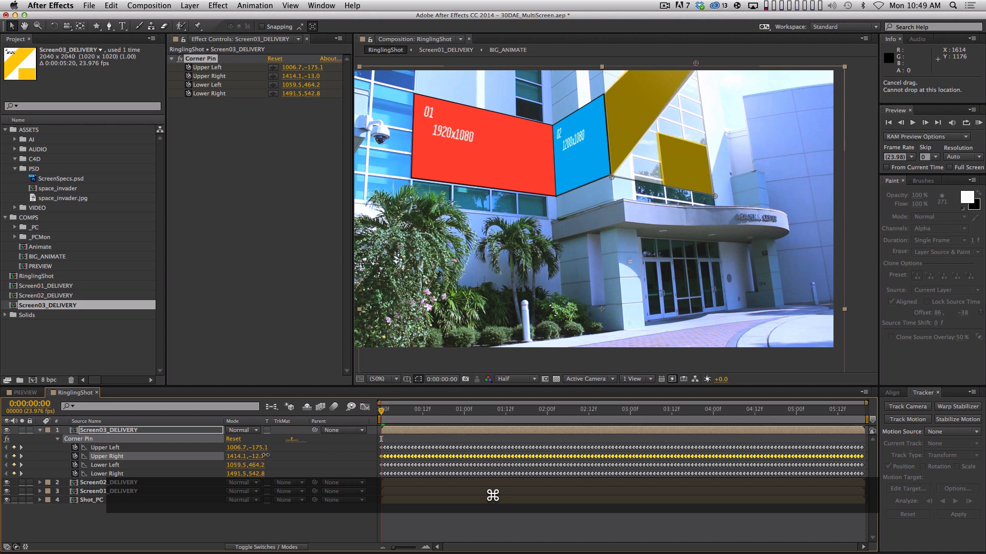
{"action": "left_click_drag", "start_coordinate": [266, 454], "coordinate": [359, 455]}
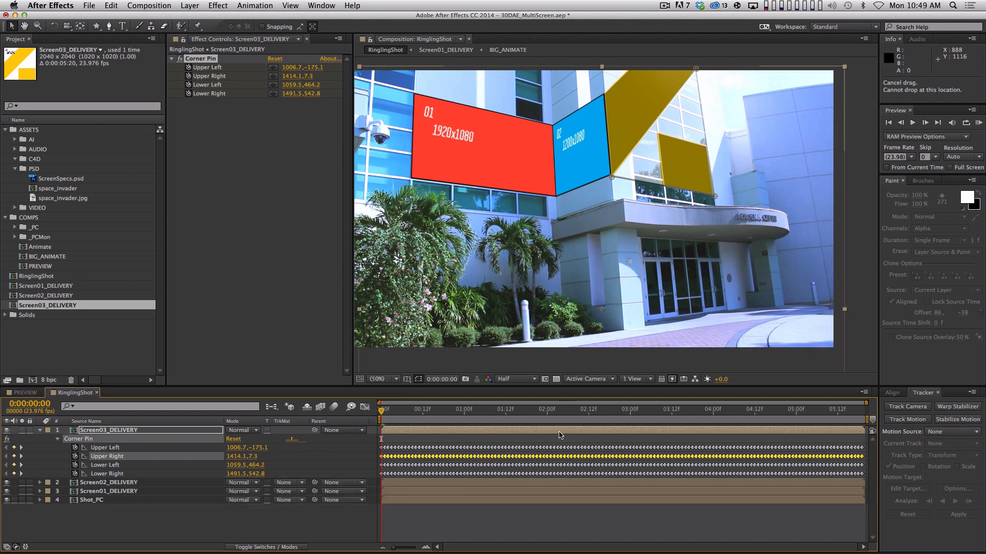
{"action": "left_click_drag", "start_coordinate": [598, 215], "coordinate": [600, 251]}
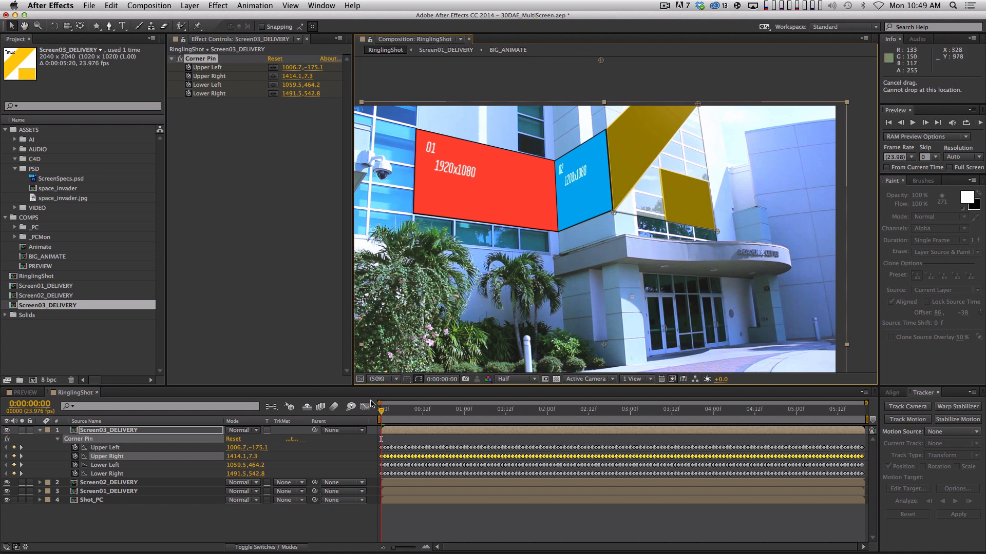
Step: Offset all of Screen03_DELIVERY's Upper Left corner pin keyframes to a vertical value of -164.2 at the first frame
{"action": "left_click", "coordinate": [176, 448]}
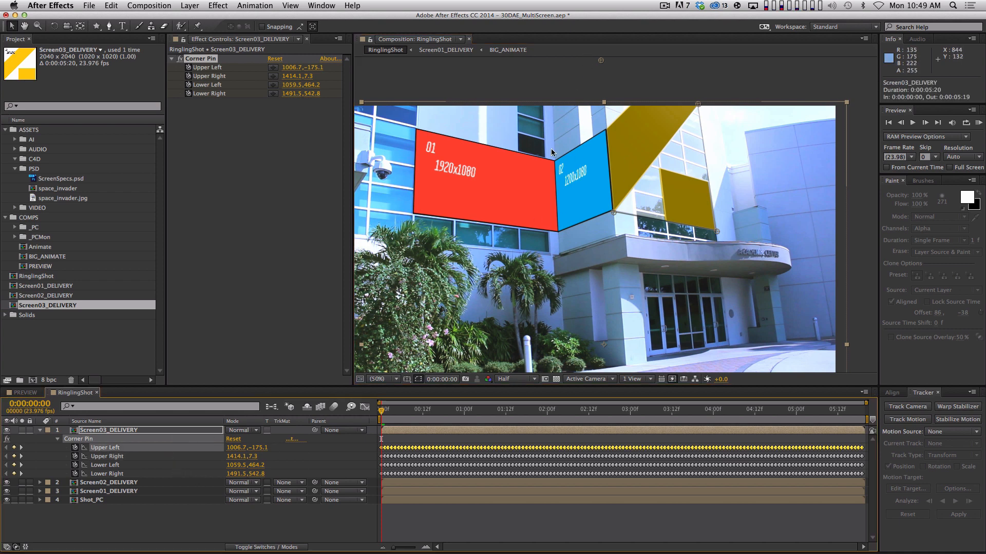
{"action": "left_click_drag", "start_coordinate": [275, 447], "coordinate": [309, 447]}
{"action": "left_click", "coordinate": [483, 528]}
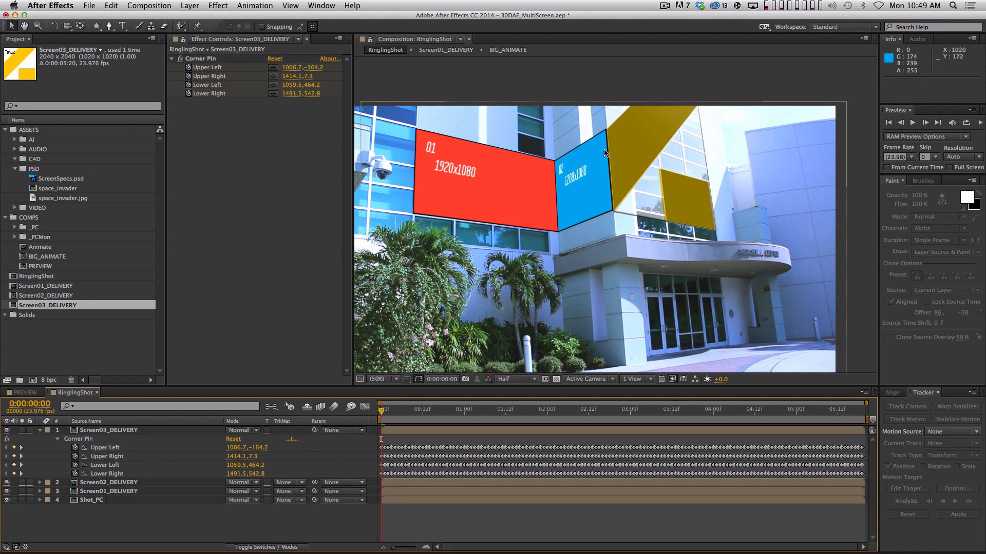
{"action": "key", "text": "comma"}
{"action": "key", "text": "period"}
{"action": "key", "text": "space"}
{"action": "left_click_drag", "start_coordinate": [615, 245], "coordinate": [634, 218]}
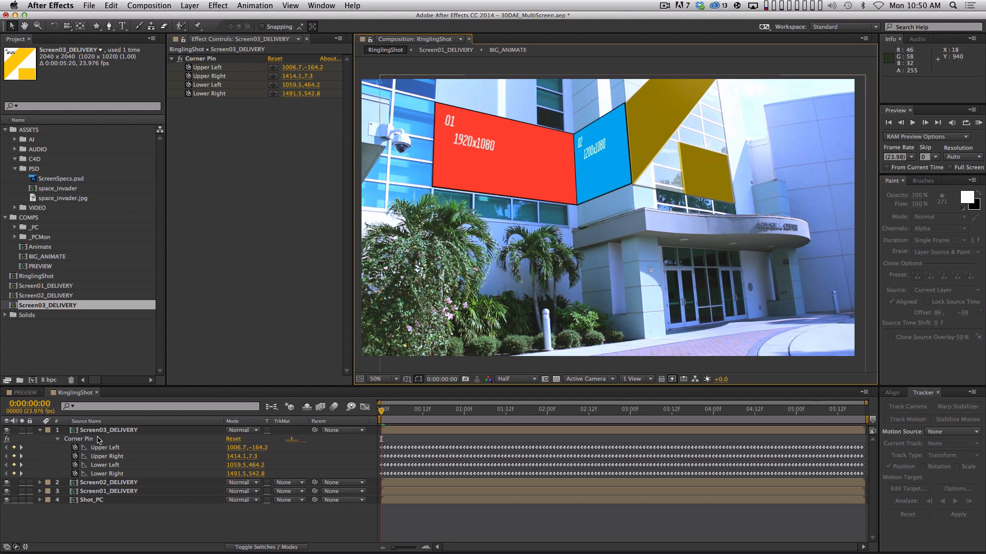
Step: Look inside the Screen03_DELIVERY composition, return to RinglingShot, and preview how the third screen follows the footage
{"action": "double_click", "coordinate": [538, 175]}
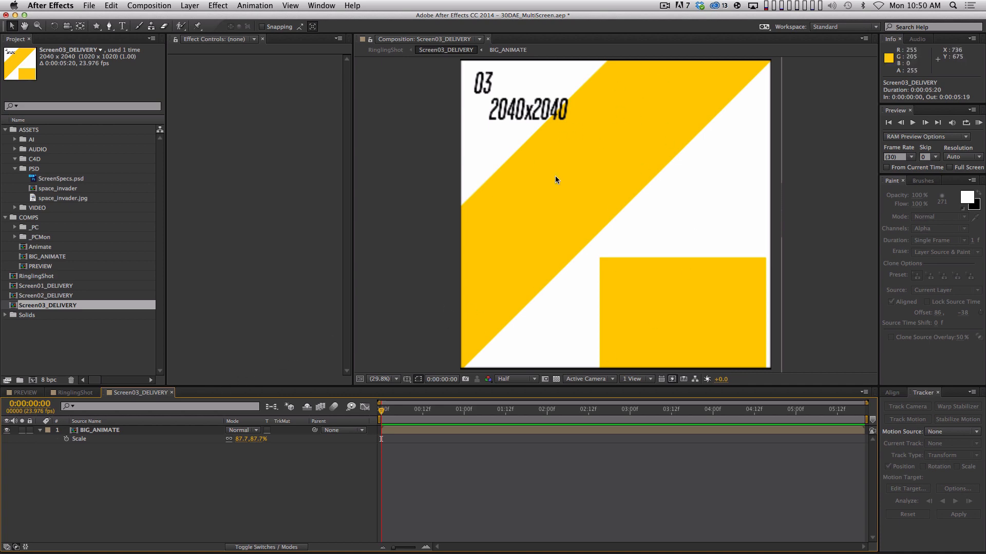
{"action": "left_click", "coordinate": [75, 392]}
{"action": "key", "text": "space"}
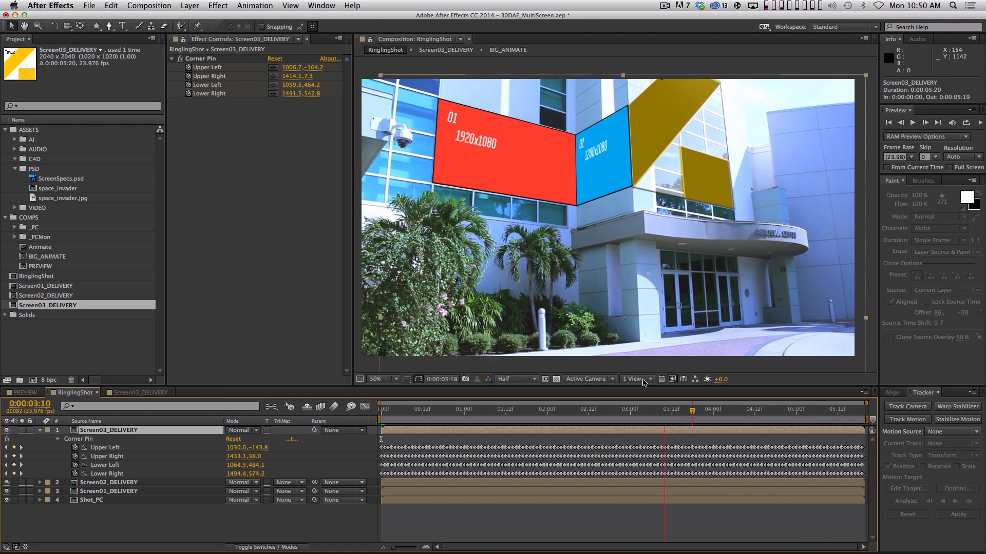
{"action": "left_click_drag", "start_coordinate": [584, 392], "coordinate": [334, 435]}
Step: Fine-tune all keyframes of the Lower Right pin to 1492.7 and the Upper Right pin to 1417.9 horizontally at the first frame, and preview
{"action": "left_click", "coordinate": [107, 474]}
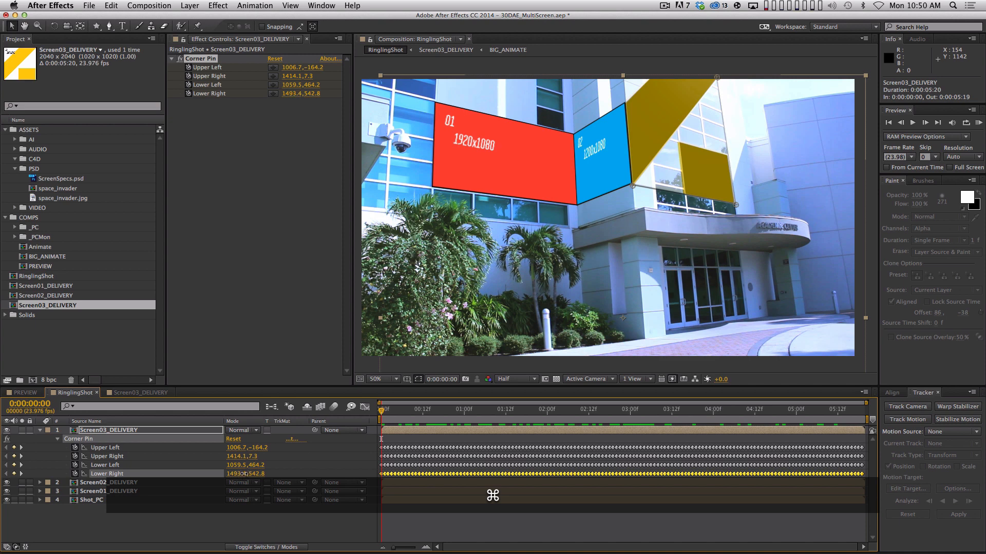
{"action": "left_click_drag", "start_coordinate": [241, 474], "coordinate": [239, 475]}
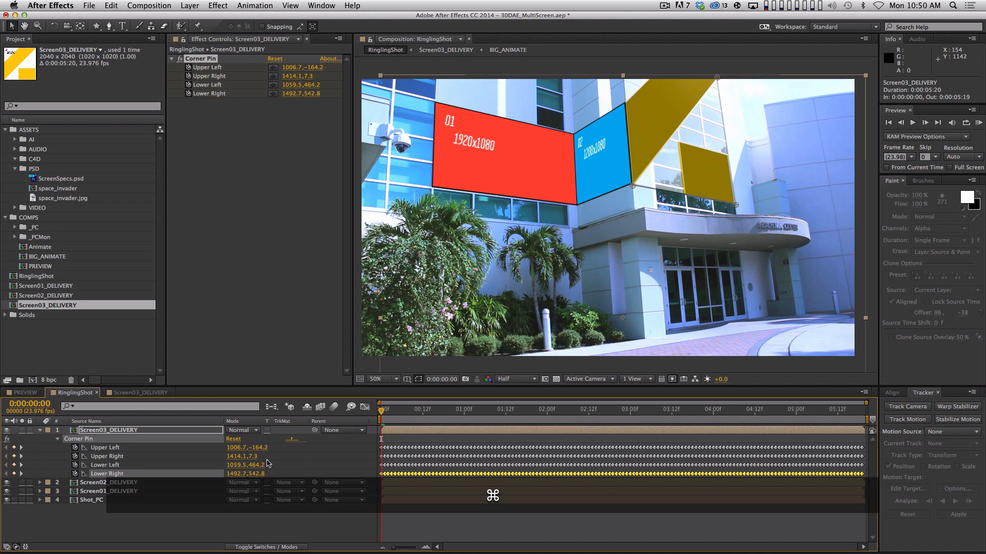
{"action": "left_click", "coordinate": [160, 456]}
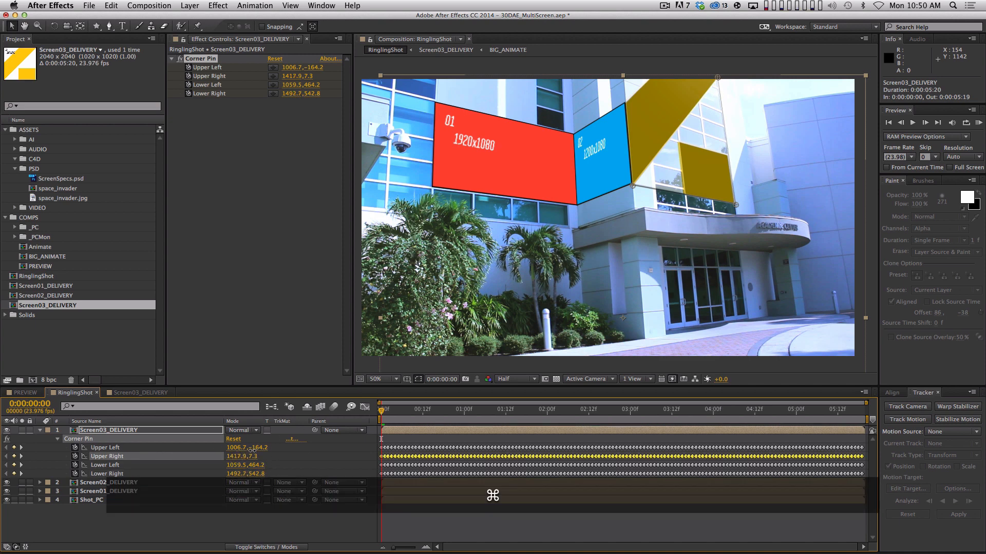
{"action": "left_click", "coordinate": [414, 527]}
{"action": "key", "text": "space"}
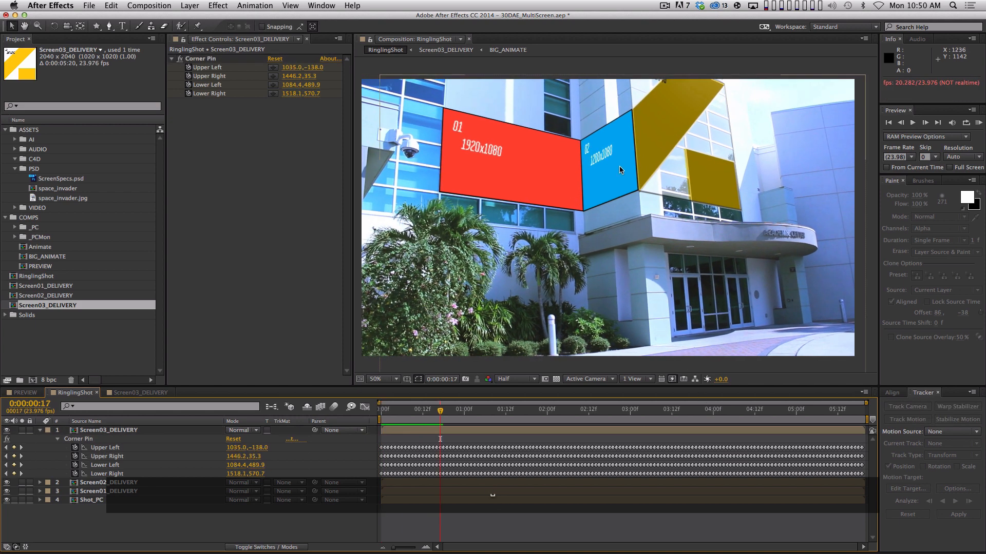
Step: Restore the Screen03_DELIVERY layer's opacity to 100% in RinglingShot and preview the shot
{"action": "double_click", "coordinate": [115, 433]}
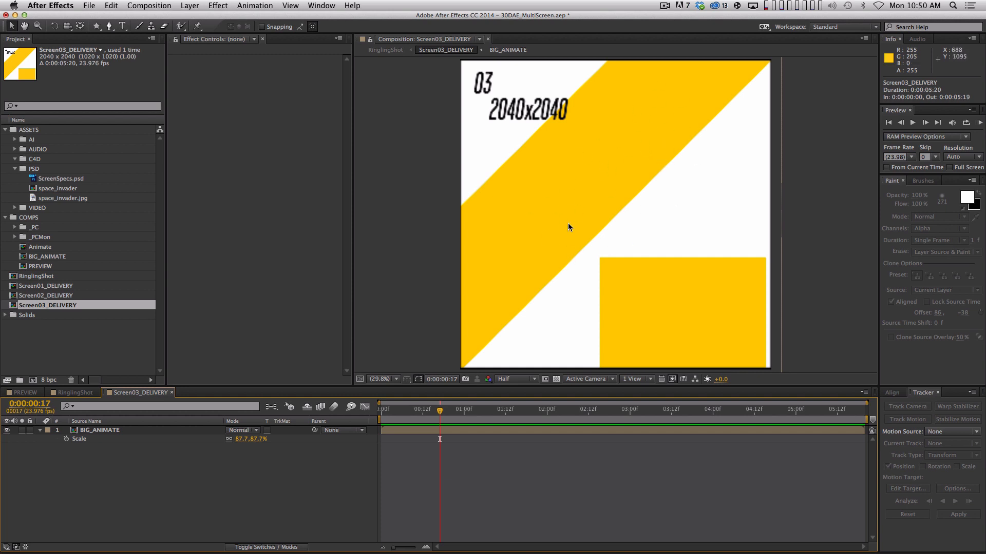
{"action": "key", "text": "super+w"}
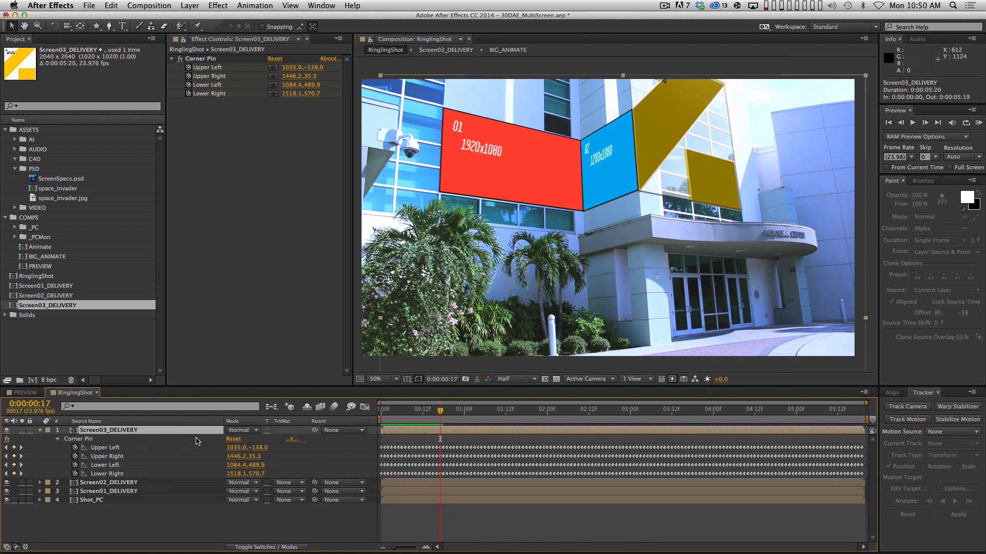
{"action": "key", "text": "t"}
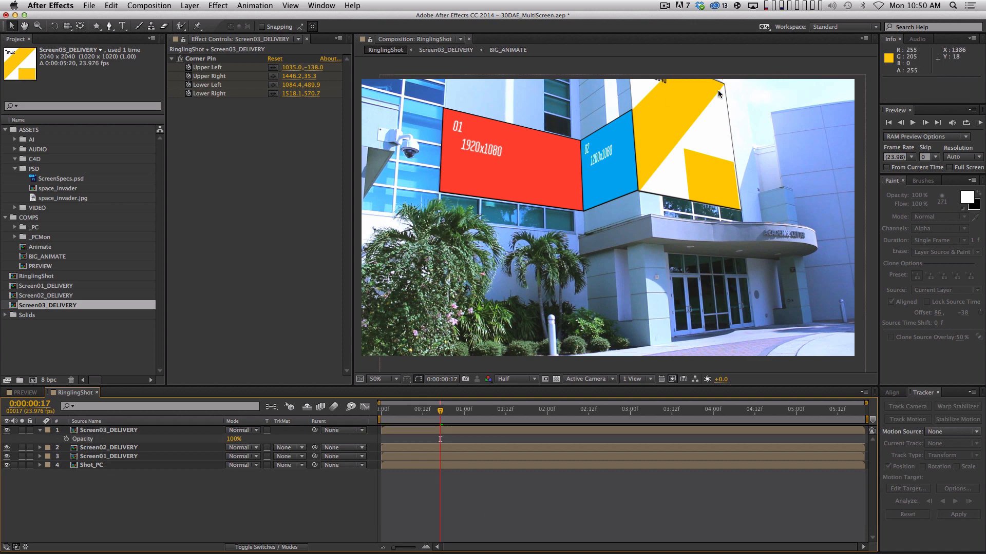
{"action": "key", "text": "space"}
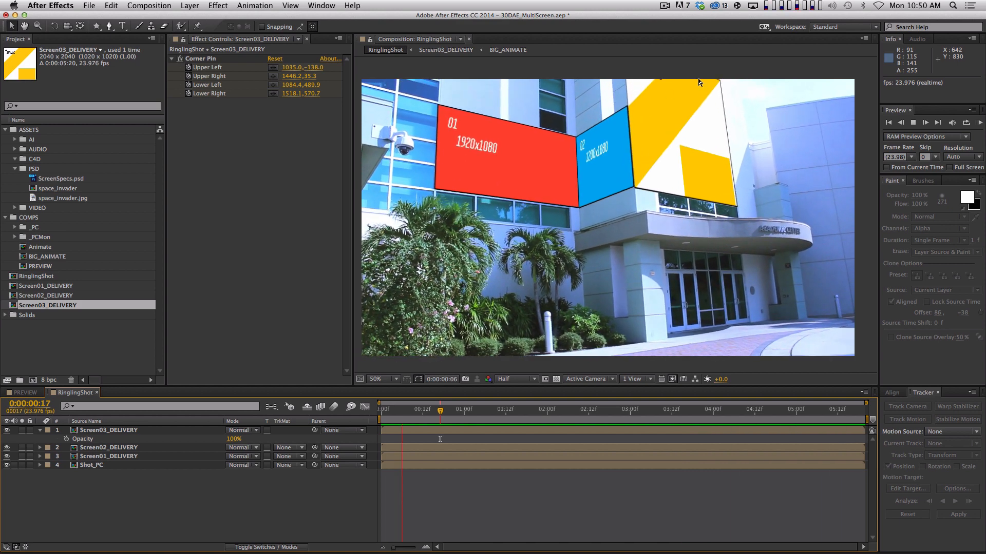
{"action": "key", "text": "space"}
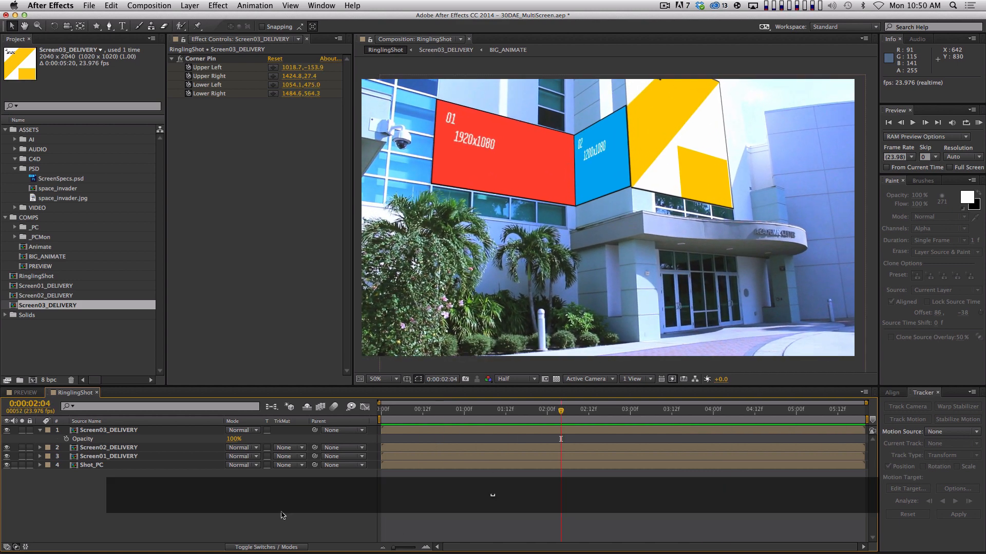
Step: Collapse all layer properties in RinglingShot and open the BIG_ANIMATE composition through Screen01_DELIVERY
{"action": "key", "text": "super+a"}
{"action": "key", "text": "super+grave"}
{"action": "key", "text": "shift+super+a"}
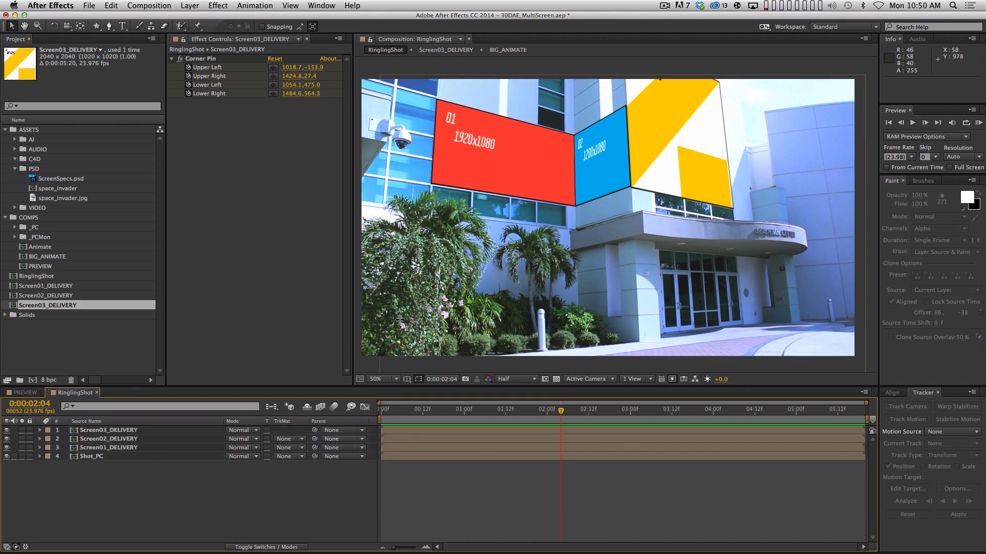
{"action": "double_click", "coordinate": [149, 447]}
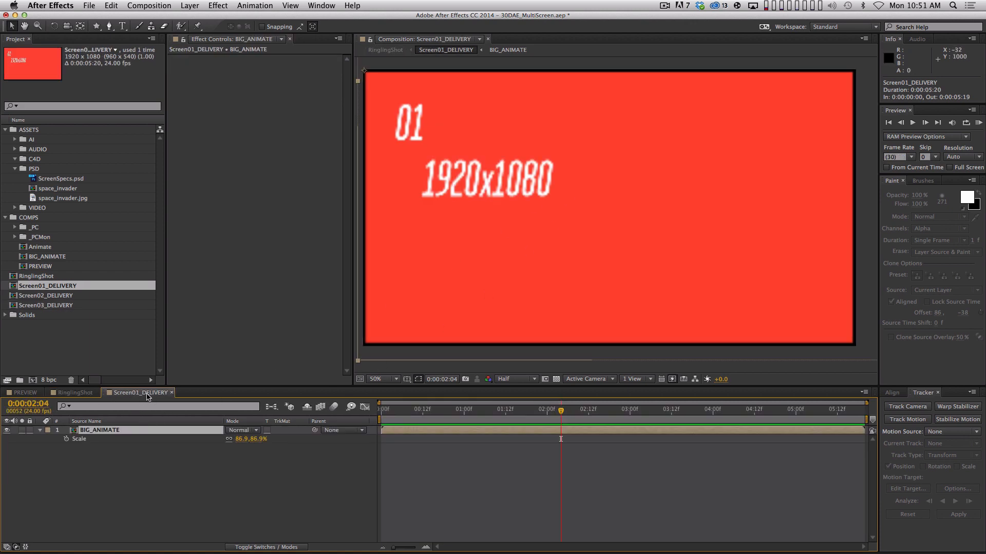
{"action": "double_click", "coordinate": [109, 435]}
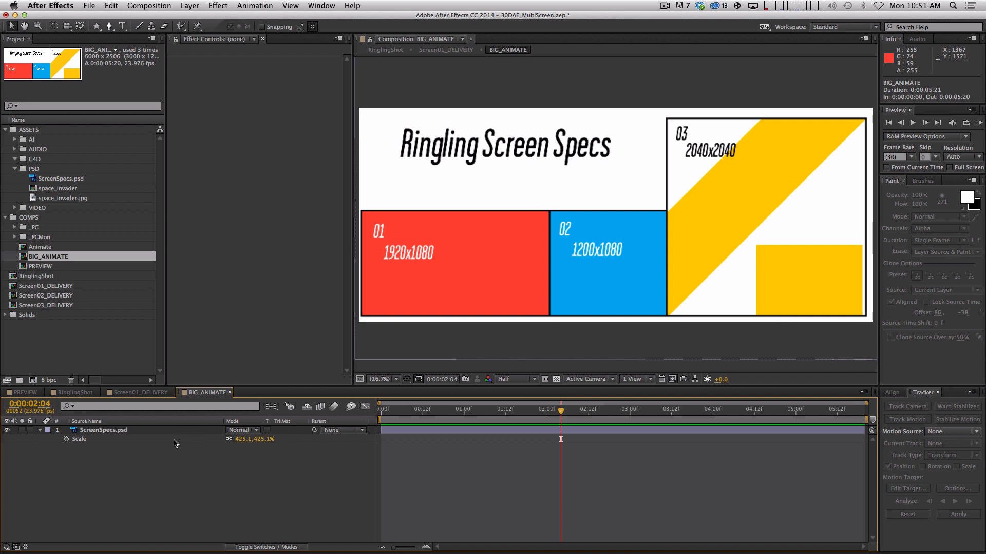
Step: Turn the ScreenSpecs.psd layer in BIG_ANIMATE into a guide layer
{"action": "left_click", "coordinate": [115, 431]}
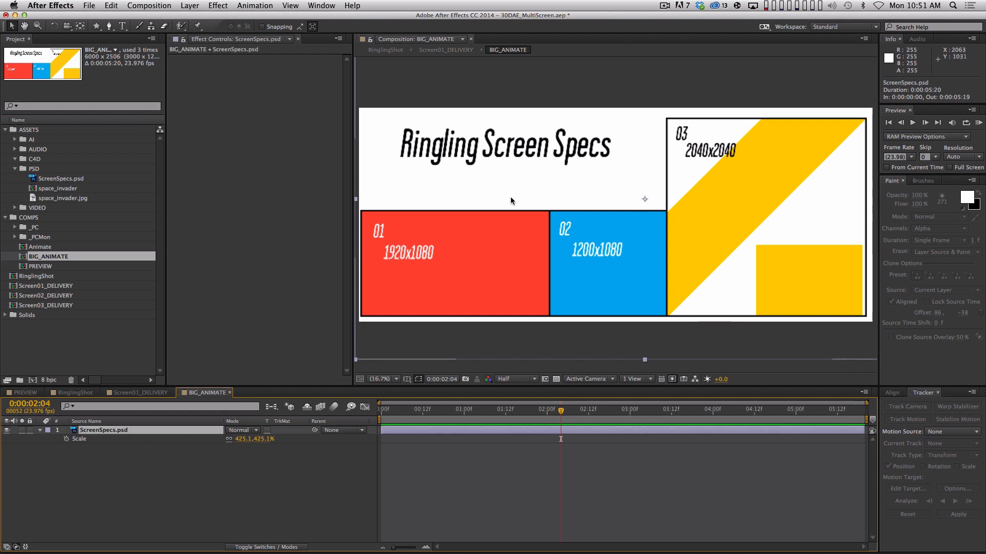
{"action": "right_click", "coordinate": [115, 432]}
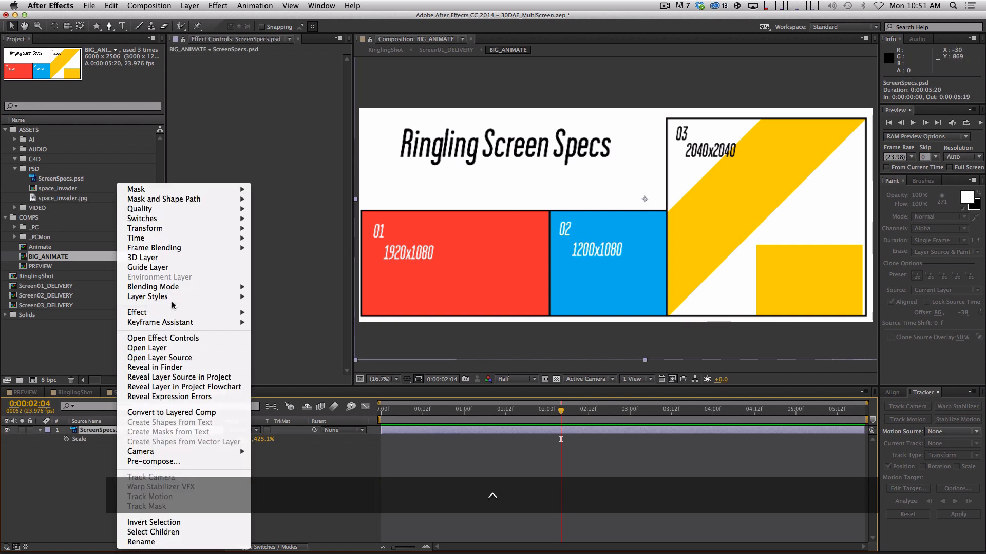
{"action": "left_click", "coordinate": [164, 271]}
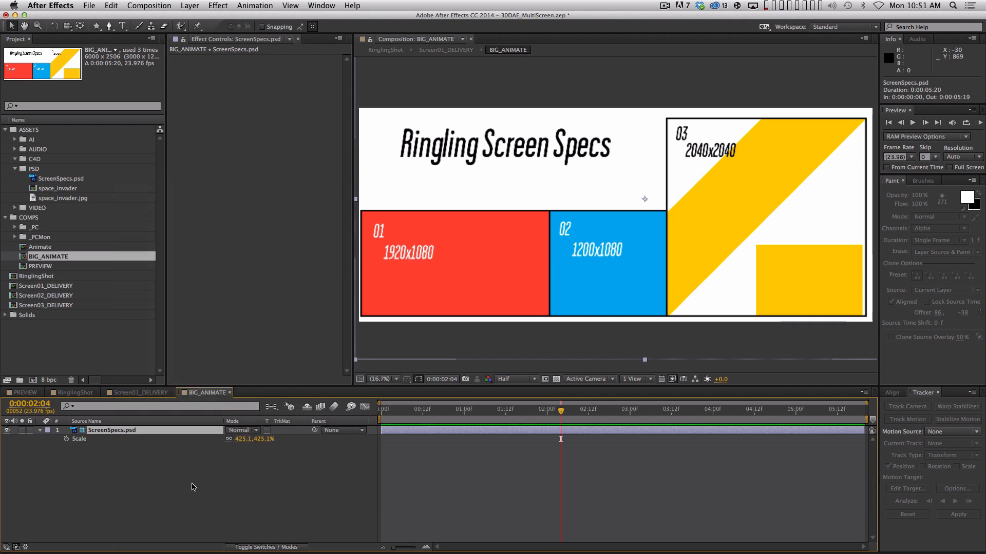
Step: Lower the ScreenSpecs.psd guide layer's opacity to 16%, lock it, and check the screens in RinglingShot
{"action": "key", "text": "t"}
{"action": "left_click_drag", "start_coordinate": [232, 440], "coordinate": [154, 448]}
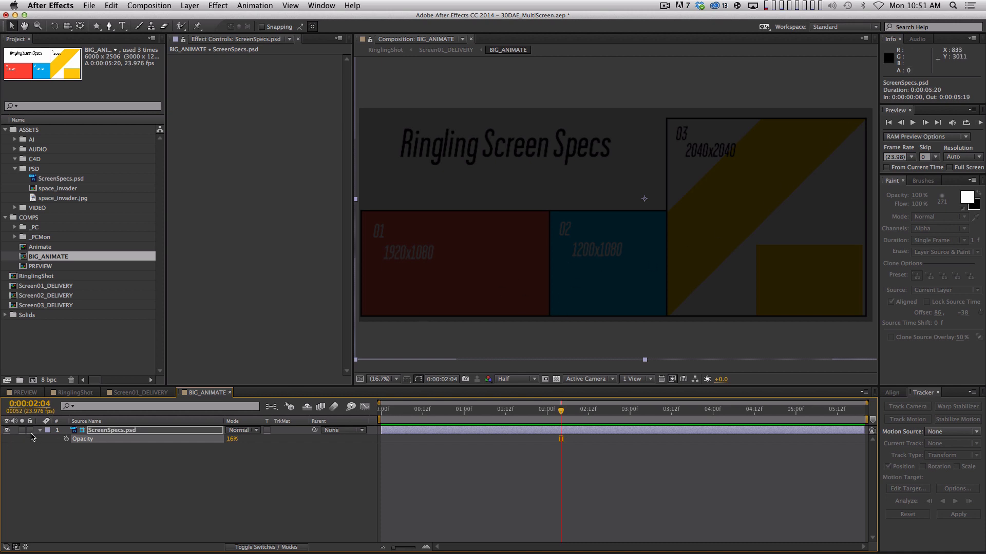
{"action": "left_click", "coordinate": [30, 430]}
{"action": "left_click", "coordinate": [88, 393]}
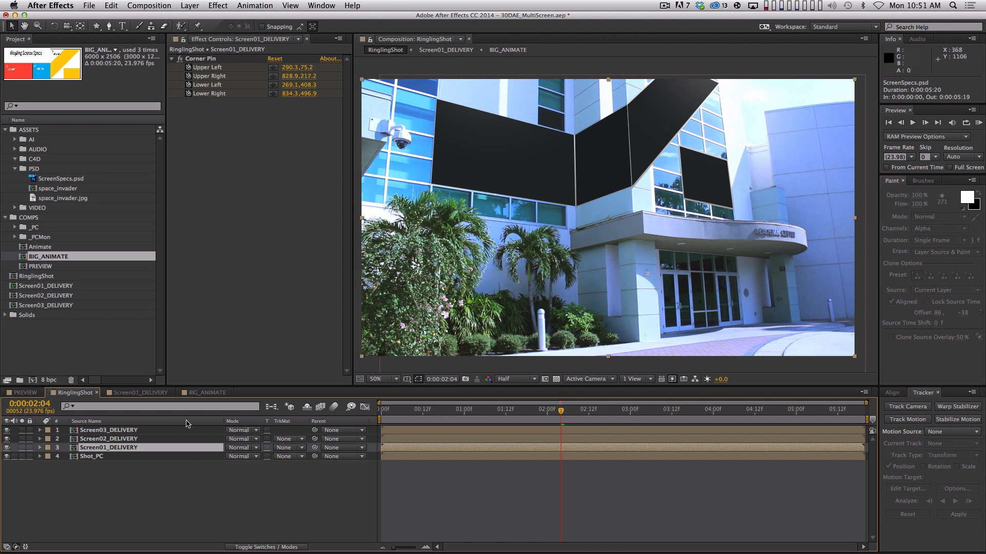
Step: Draw a white stroked path across screens 01 and 02 and up the diagonal of screen 03 in BIG_ANIMATE, and check it in RinglingShot
{"action": "left_click", "coordinate": [206, 393]}
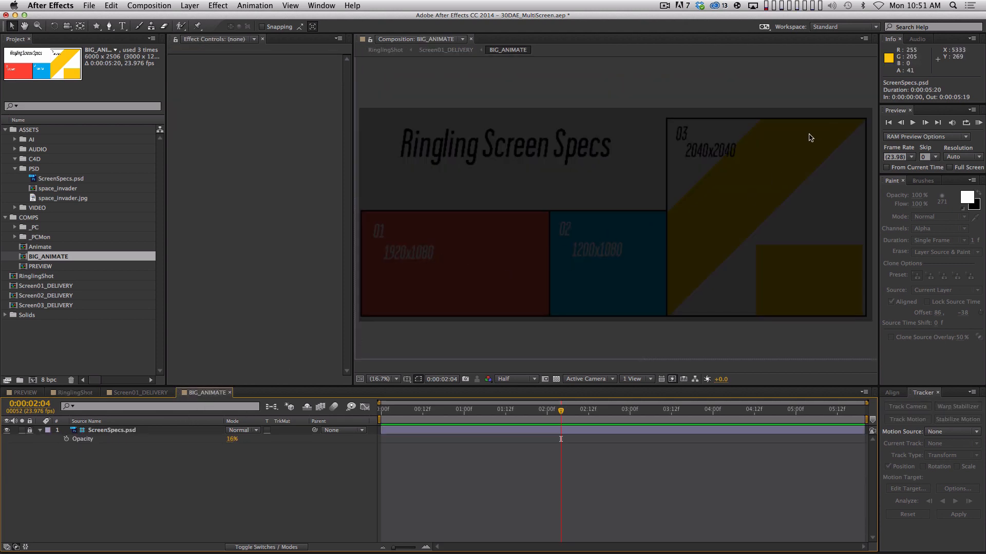
{"action": "left_click", "coordinate": [107, 29]}
{"action": "left_click", "coordinate": [362, 268]}
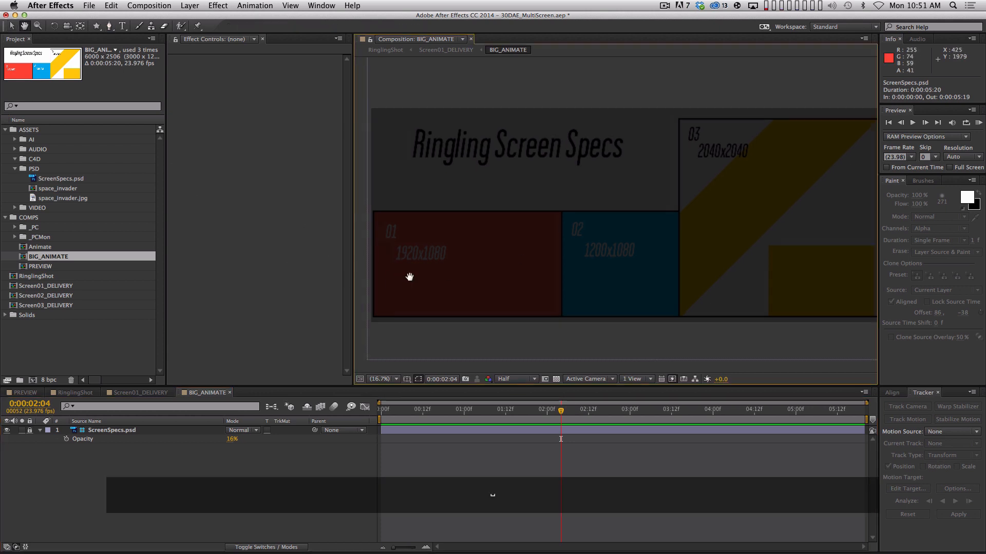
{"action": "key", "text": "shift"}
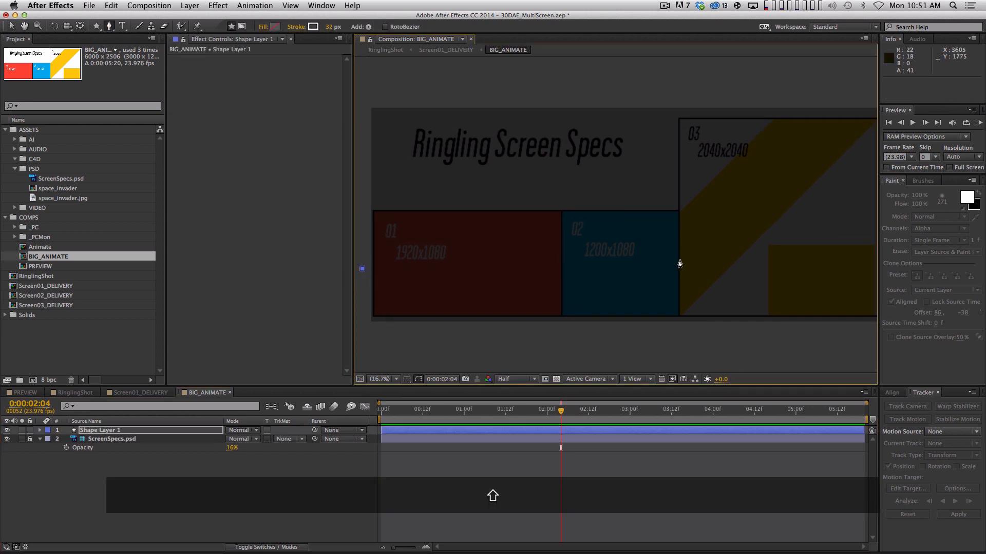
{"action": "left_click_drag", "start_coordinate": [680, 268], "coordinate": [679, 259]}
{"action": "left_click", "coordinate": [824, 109]}
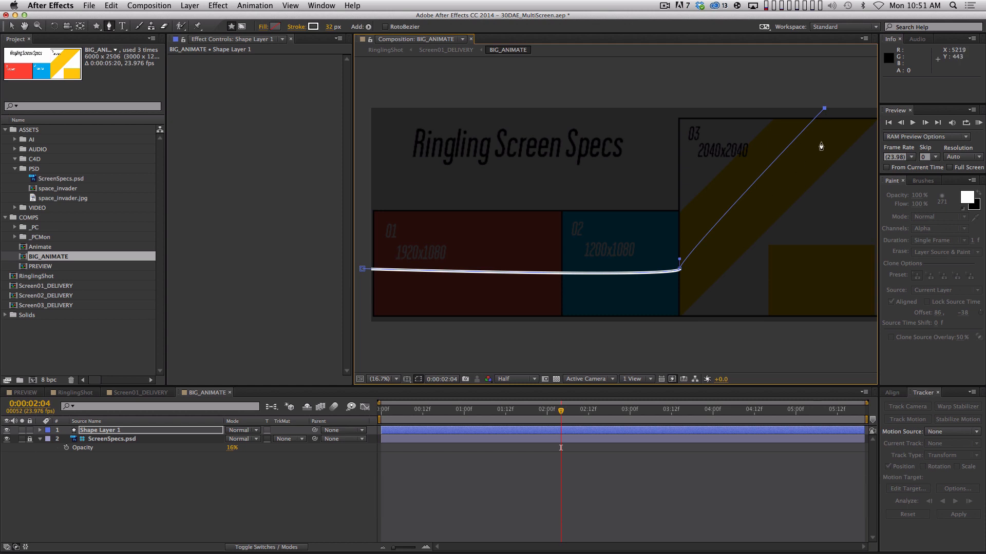
{"action": "left_click", "coordinate": [595, 481]}
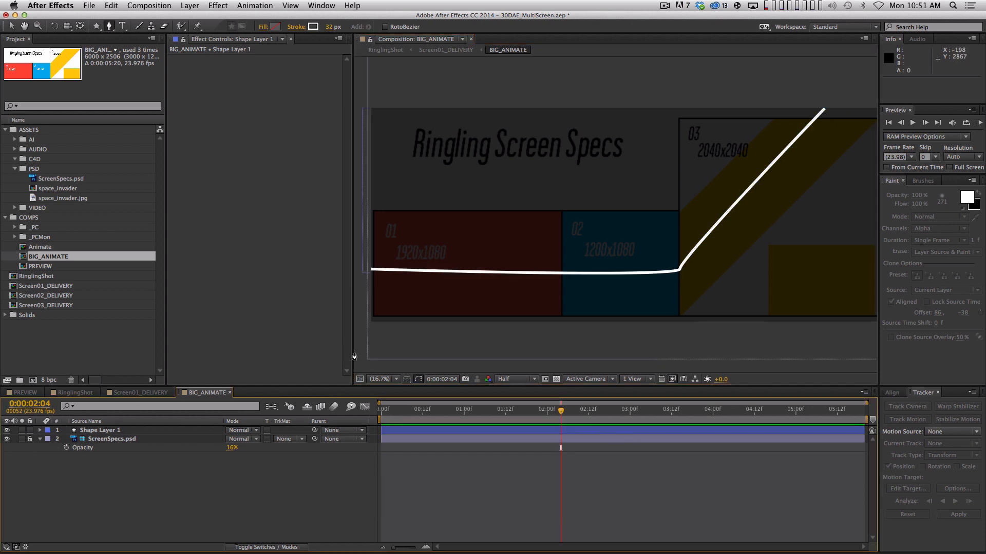
{"action": "left_click", "coordinate": [90, 394]}
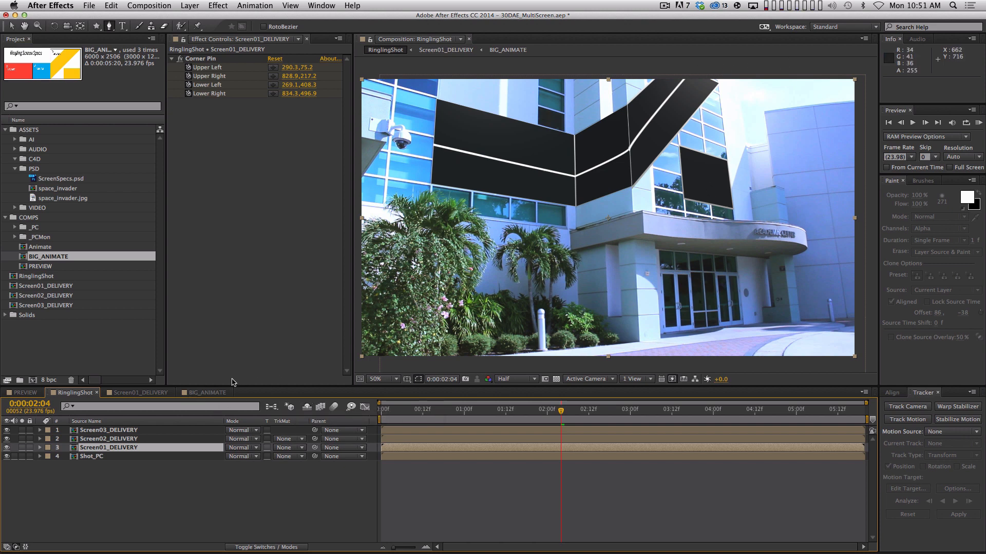
Step: Draw a small star inside screen 03's lower yellow rectangle in BIG_ANIMATE and check it in RinglingShot
{"action": "left_click", "coordinate": [206, 392]}
{"action": "left_click", "coordinate": [96, 26]}
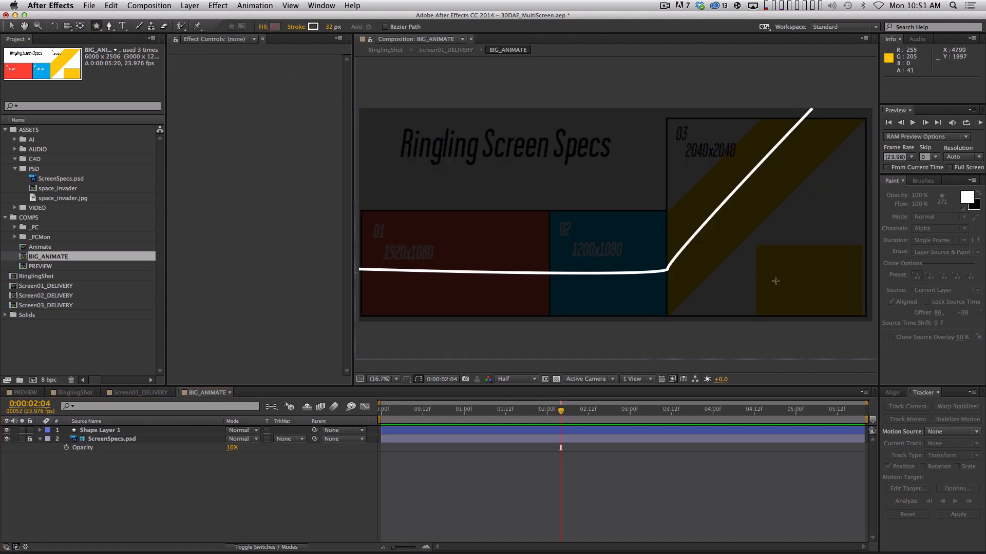
{"action": "left_click_drag", "start_coordinate": [799, 280], "coordinate": [819, 295]}
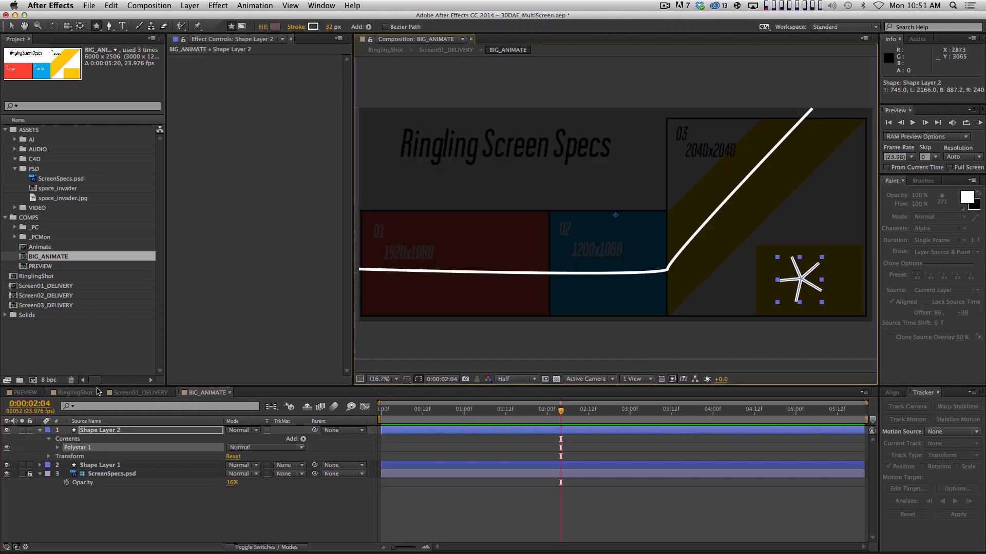
{"action": "left_click", "coordinate": [75, 393]}
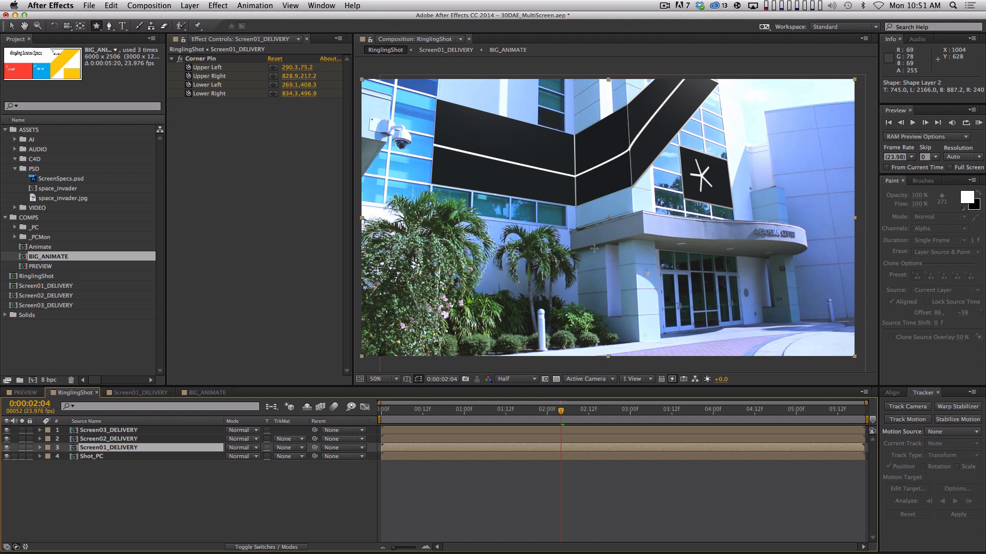
Step: Delete the path and star shape layers from BIG_ANIMATE, keeping only the ScreenSpecs.psd guide
{"action": "left_click", "coordinate": [213, 395]}
{"action": "left_click", "coordinate": [130, 432]}
{"action": "left_click", "coordinate": [122, 465], "text": "shift"}
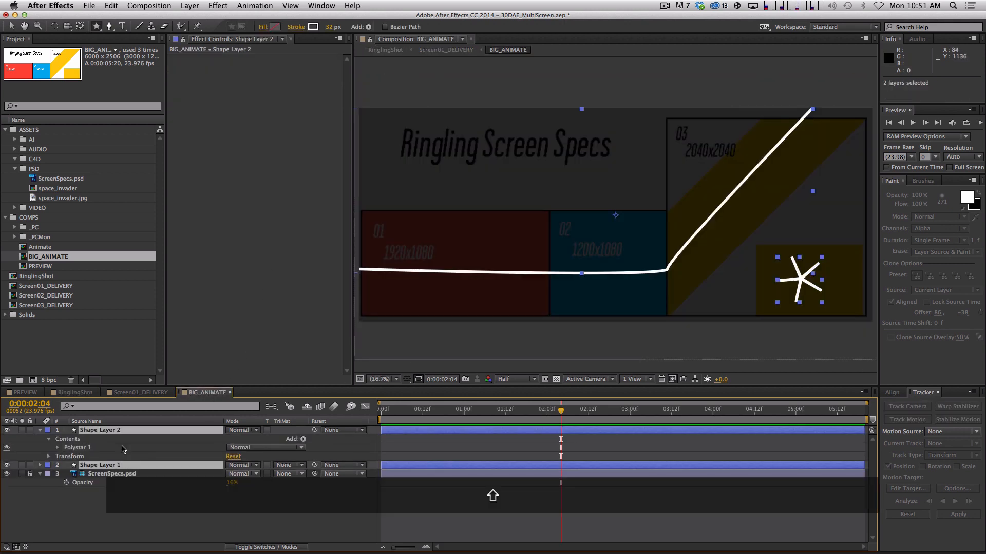
{"action": "key", "text": "BackSpace"}
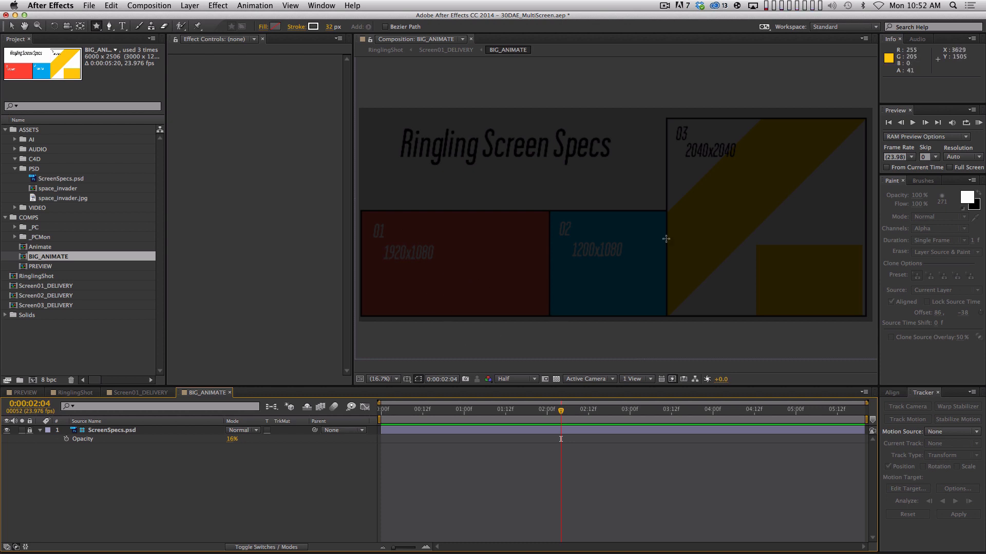
Step: Review the Screen01_DELIVERY composition and the details of the Screen02 and Screen03 delivery compositions in the project
{"action": "left_click", "coordinate": [146, 394]}
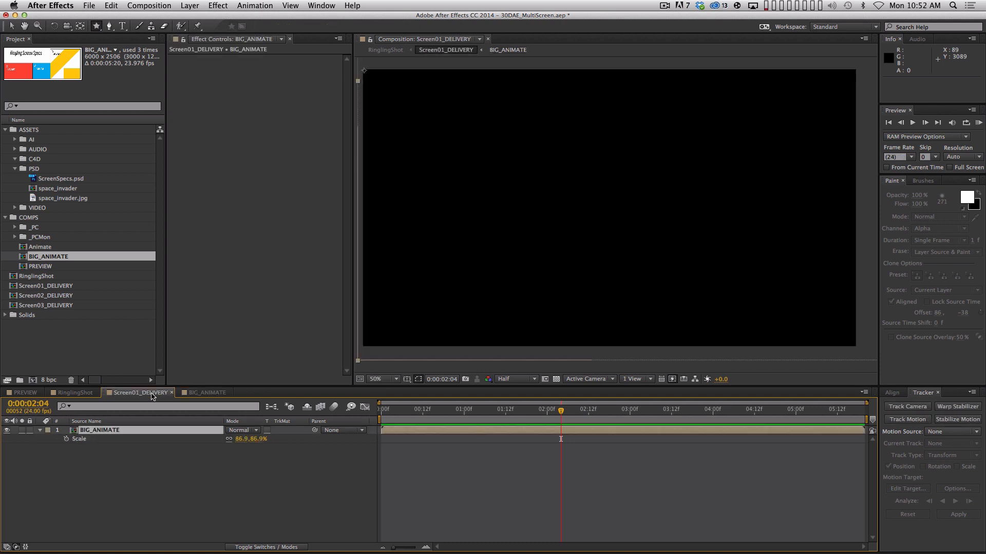
{"action": "left_click", "coordinate": [47, 298]}
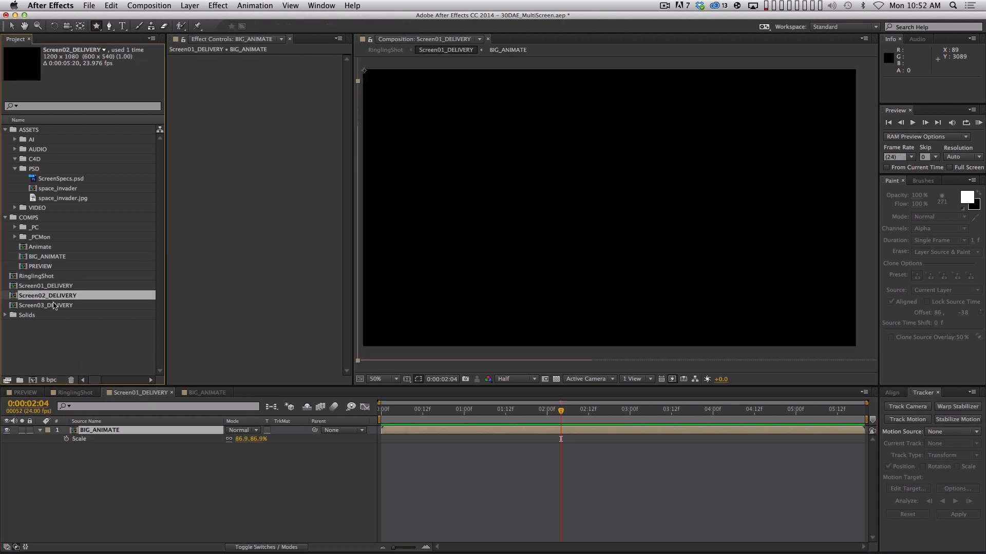
{"action": "left_click", "coordinate": [52, 306]}
{"action": "left_click", "coordinate": [72, 286]}
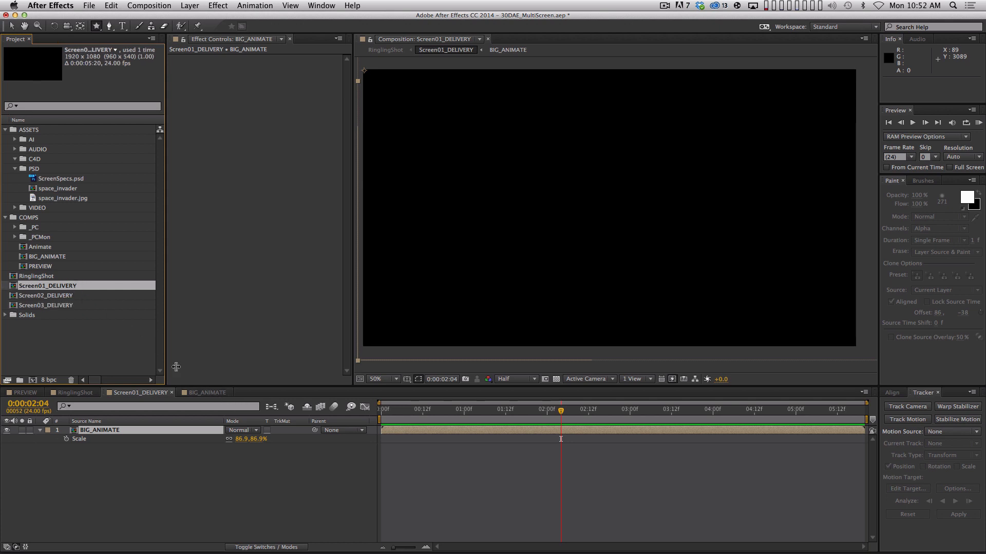
Step: Draw a trial star over screen 01 in BIG_ANIMATE, look through its shape properties, and delete its Polystar group
{"action": "left_click", "coordinate": [206, 393]}
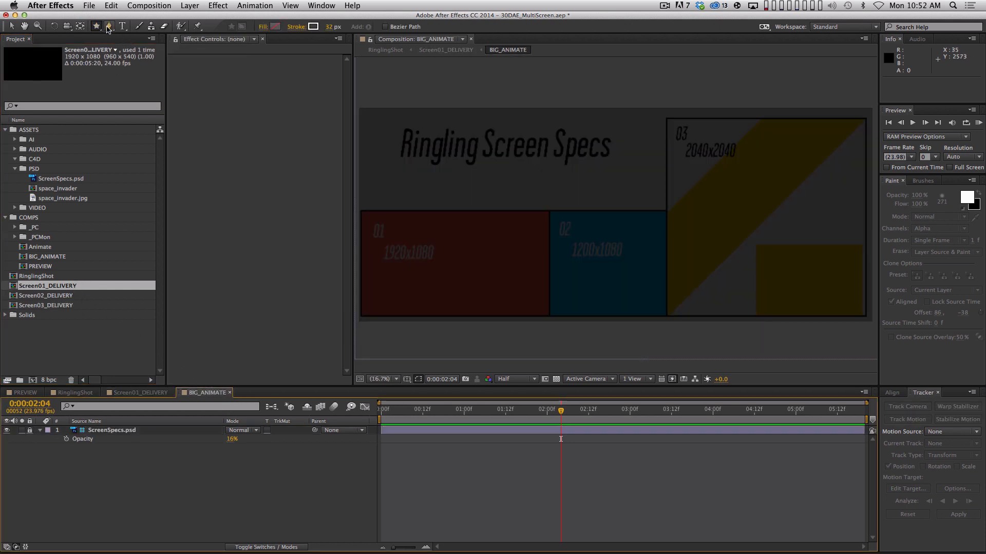
{"action": "left_click_drag", "start_coordinate": [99, 27], "coordinate": [146, 77]}
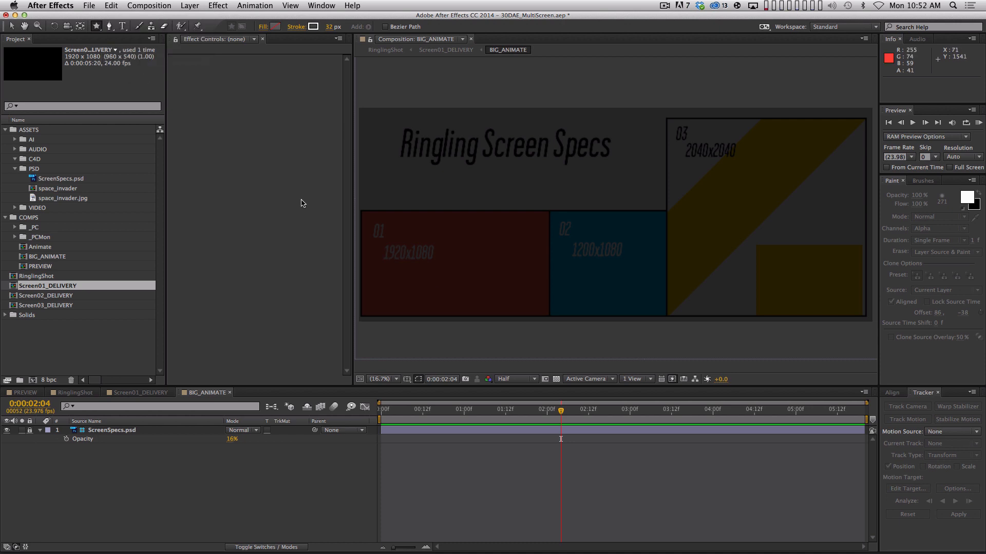
{"action": "left_click_drag", "start_coordinate": [444, 269], "coordinate": [444, 232]}
{"action": "key", "text": "u"}
{"action": "key", "text": "u"}
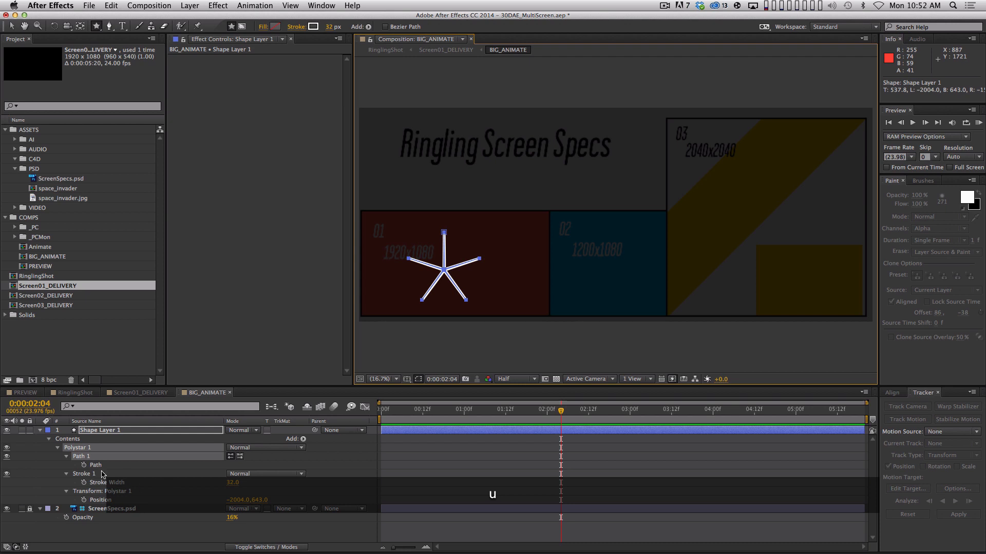
{"action": "left_click", "coordinate": [56, 447]}
{"action": "left_click_drag", "start_coordinate": [136, 518], "coordinate": [160, 520]}
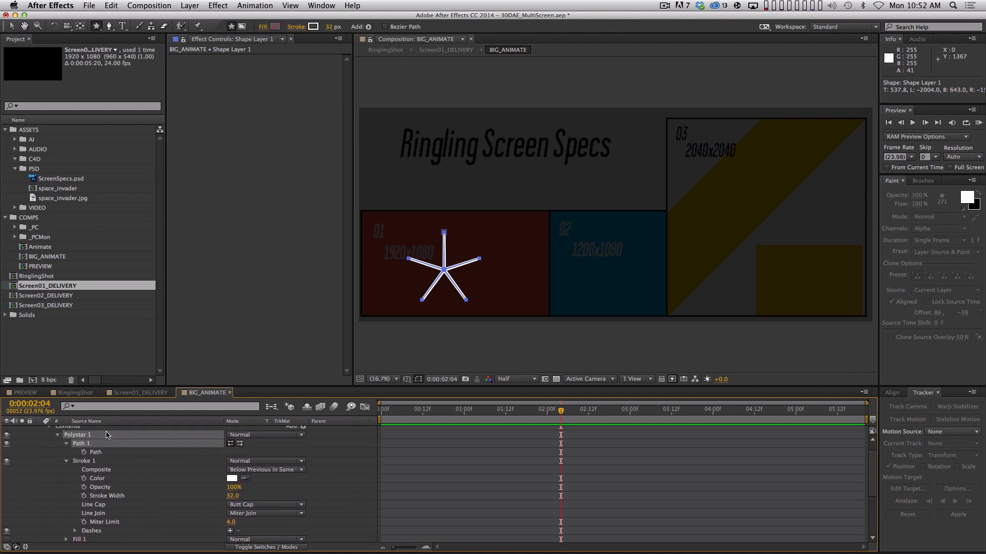
{"action": "key", "text": "BackSpace"}
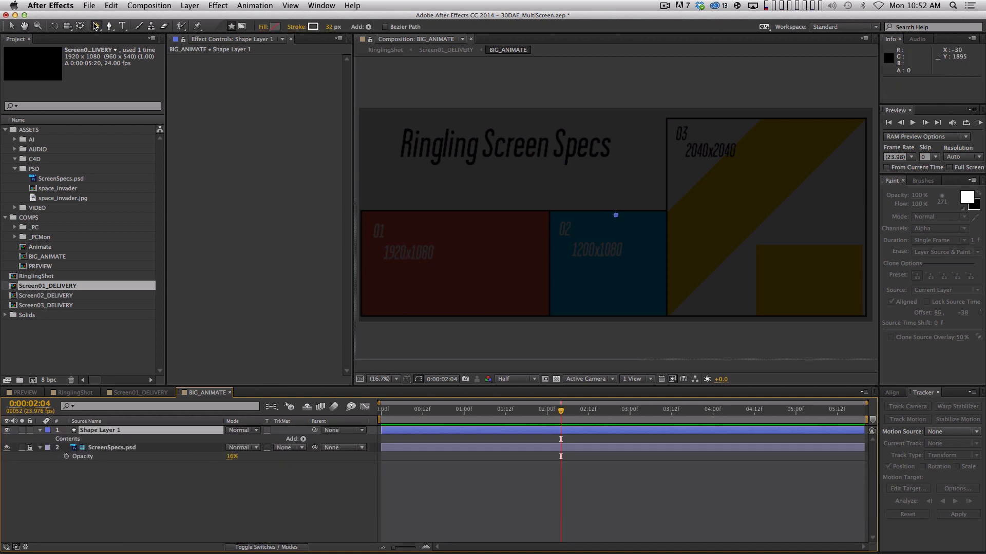
Step: Add a composition-sized star to Shape Layer 1, scale the layer to 41%, and move it over screen 01
{"action": "key", "text": "v"}
{"action": "key", "text": "super+z"}
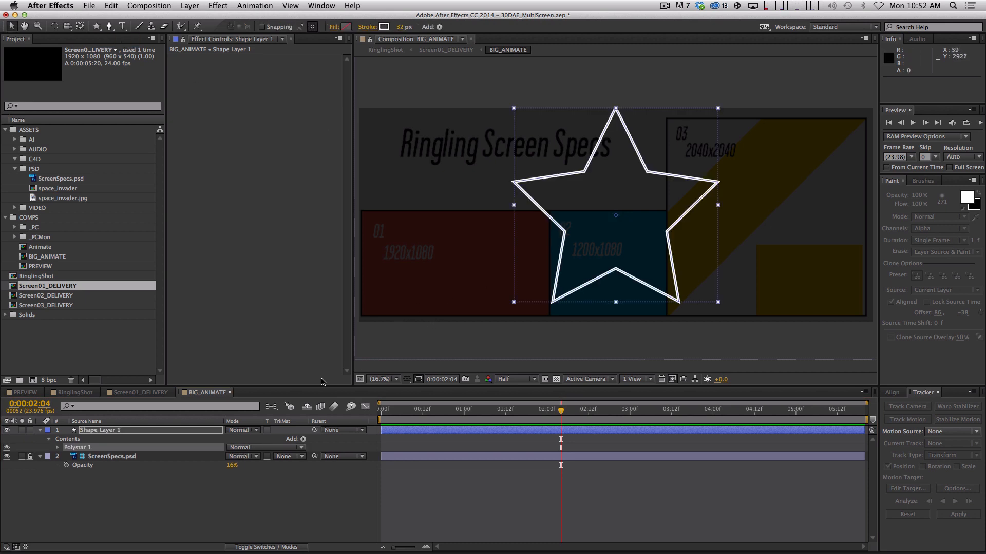
{"action": "key", "text": "s"}
{"action": "left_click_drag", "start_coordinate": [244, 439], "coordinate": [214, 440]}
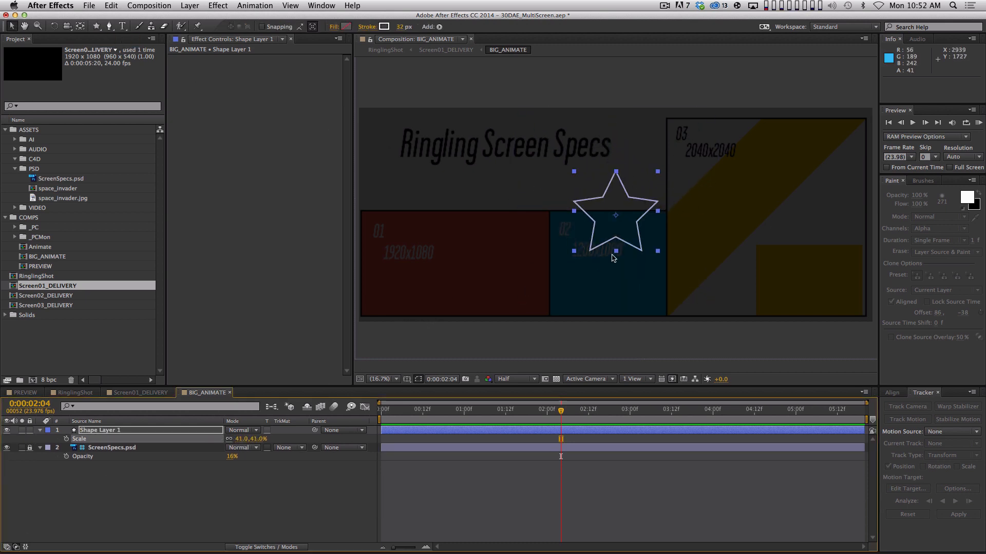
{"action": "left_click_drag", "start_coordinate": [622, 219], "coordinate": [435, 266]}
Step: Animate the star's rotation from 0° at 0:00:00:00 to 171° at 0:00:01:06
{"action": "key", "text": "Home"}
{"action": "key", "text": "alt+shift+r"}
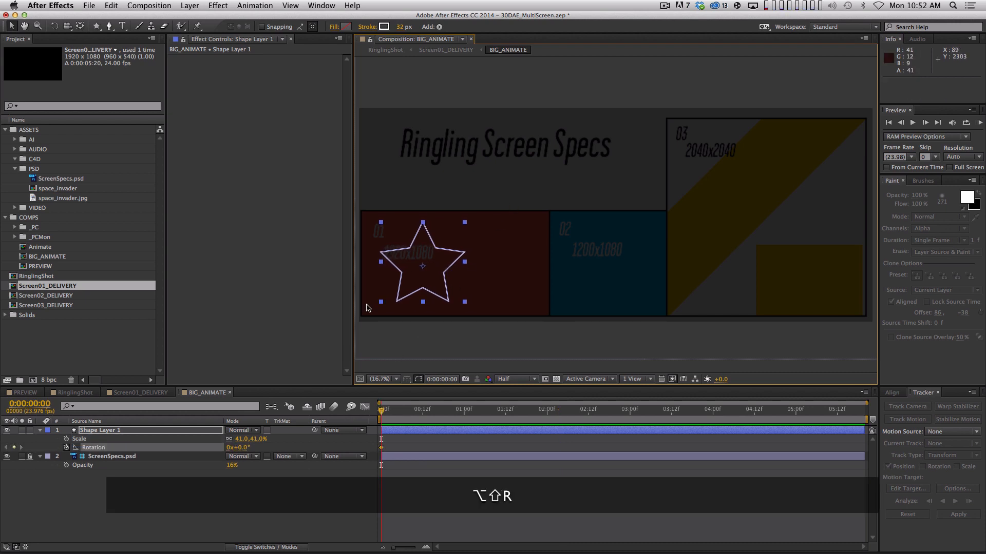
{"action": "key", "text": "shift+Page_Down"}
{"action": "key", "text": "shift+Page_Down"}
{"action": "key", "text": "shift+Page_Down"}
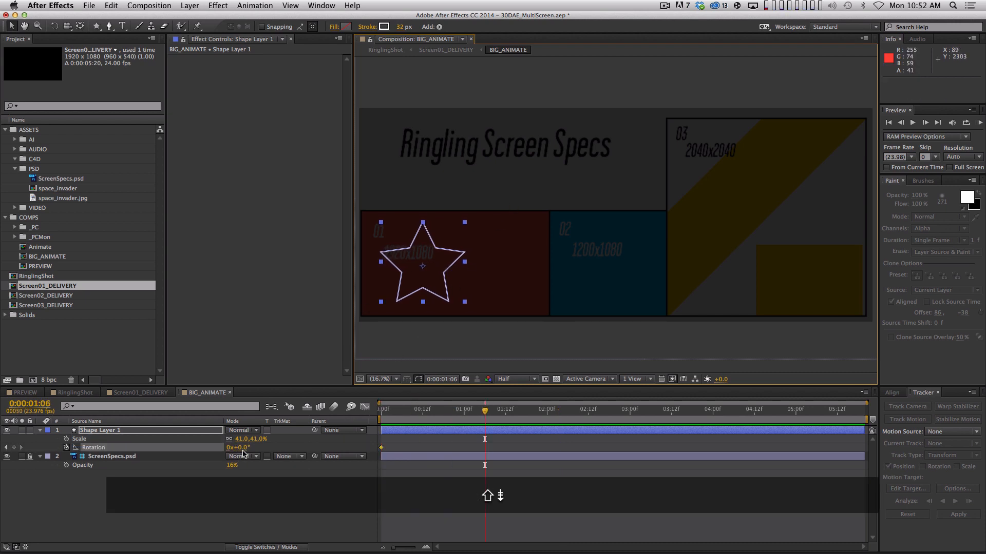
{"action": "left_click_drag", "start_coordinate": [243, 448], "coordinate": [237, 447]}
Step: Keyframe the star's position from screen 01 at 0:00:00:00 to screen 02 at 0:00:00:20 and the top of screen 03's diagonal at 0:00:01:16
{"action": "key", "text": "Home"}
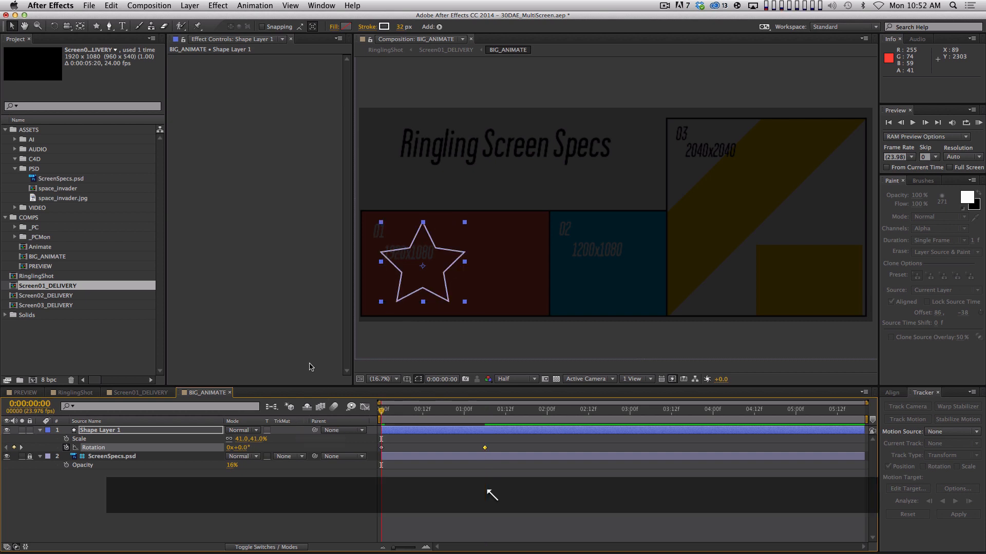
{"action": "key", "text": "alt+shift+p"}
{"action": "key", "text": "shift+Page_Down"}
{"action": "key", "text": "shift+Page_Down"}
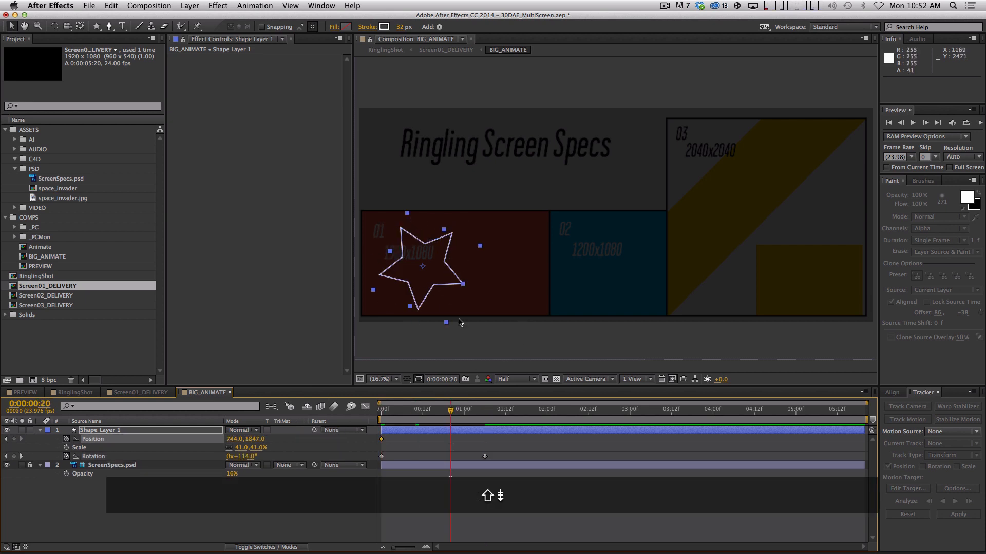
{"action": "left_click_drag", "start_coordinate": [419, 270], "coordinate": [806, 129]}
{"action": "key", "text": "shift+Page_Down"}
{"action": "key", "text": "shift+Page_Down"}
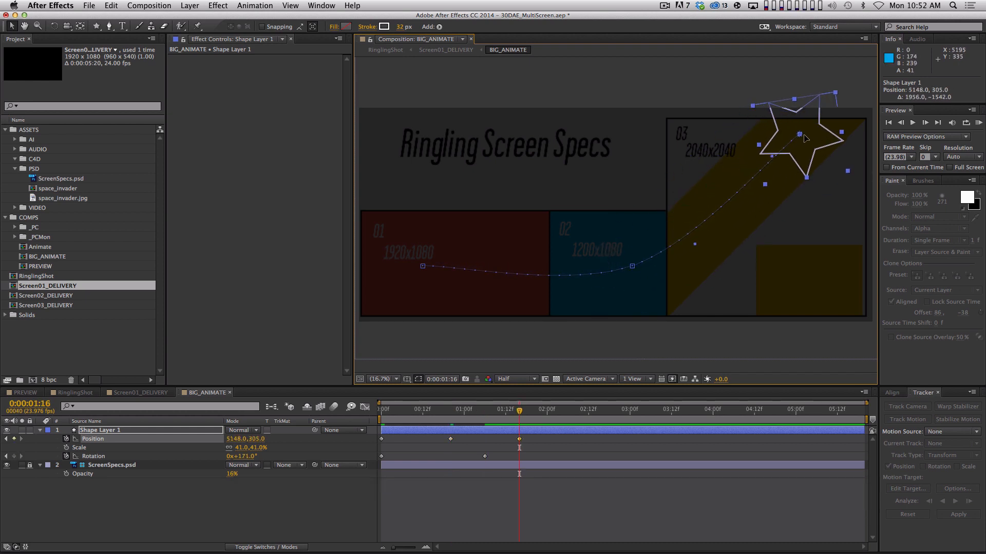
Step: Set the spatial interpolation of all the star's position keyframes to Linear, undoing any stray change to the last position
{"action": "left_click", "coordinate": [133, 440]}
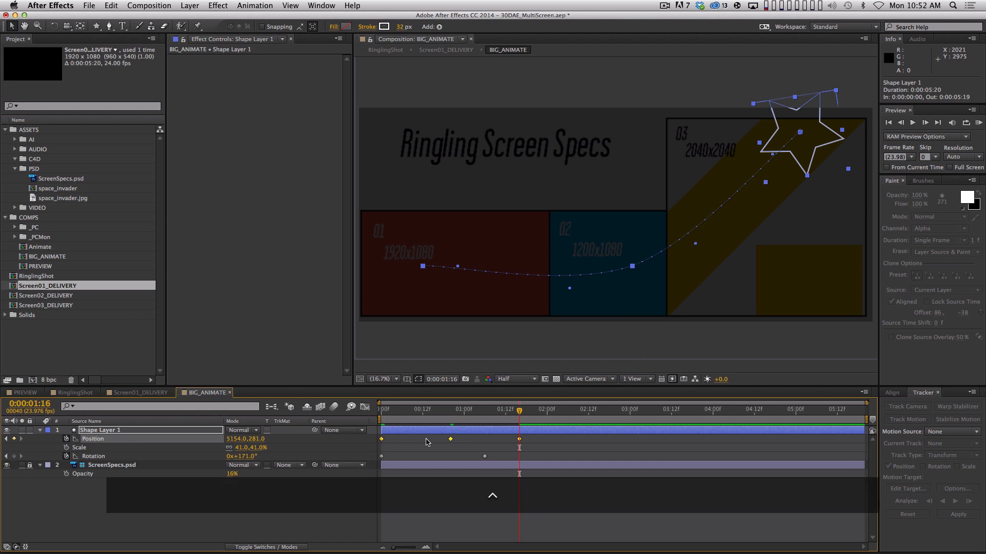
{"action": "right_click", "coordinate": [450, 440]}
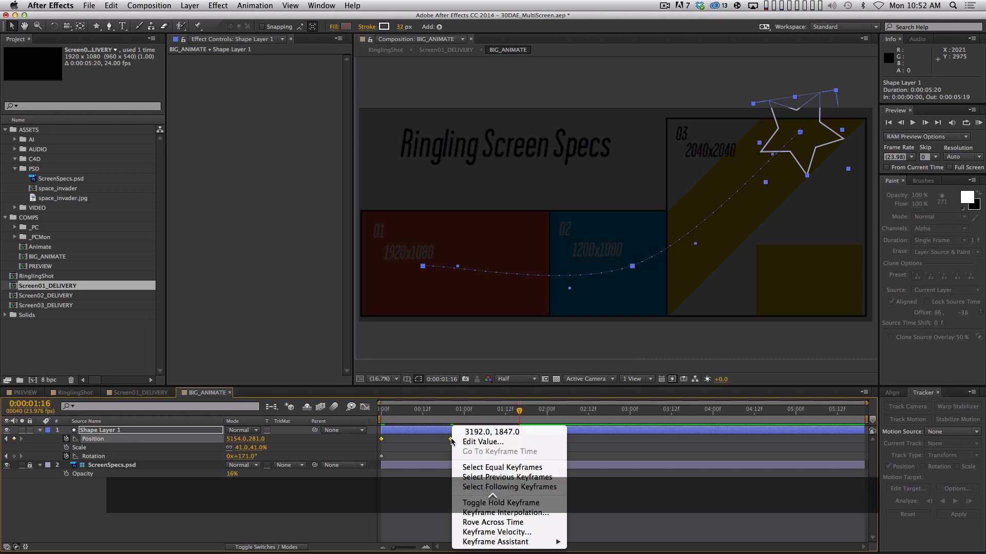
{"action": "left_click", "coordinate": [506, 513]}
{"action": "left_click", "coordinate": [517, 270]}
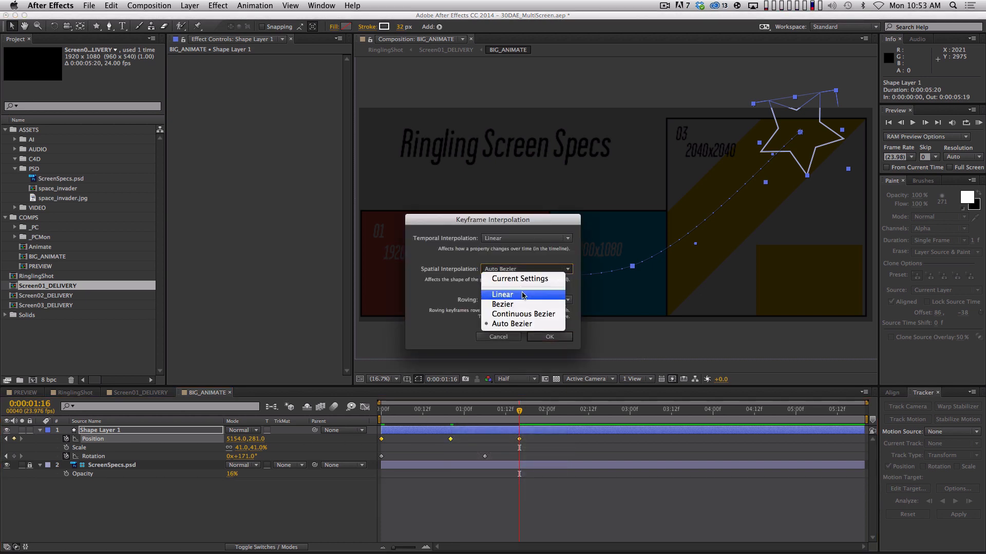
{"action": "left_click", "coordinate": [523, 293]}
{"action": "key", "text": "Return"}
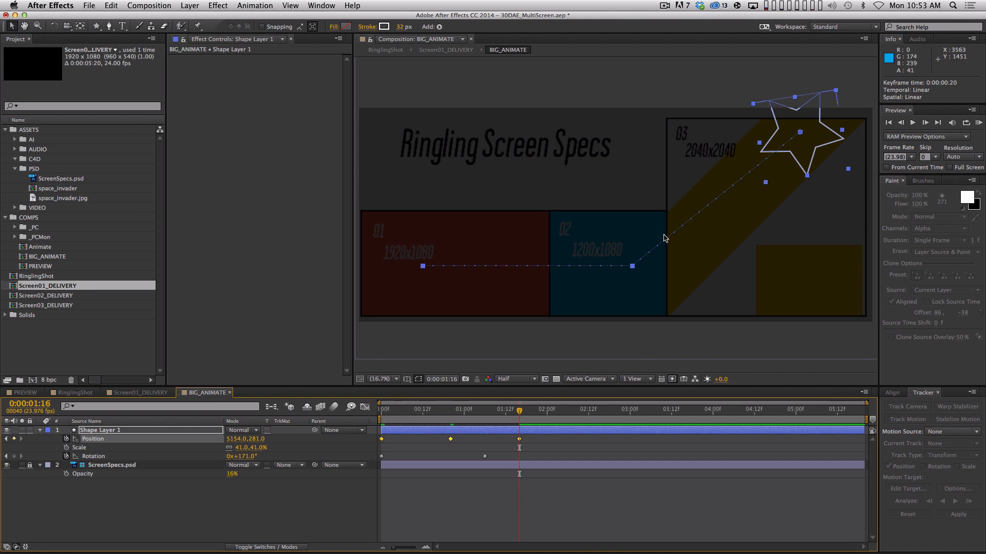
{"action": "left_click_drag", "start_coordinate": [801, 132], "coordinate": [809, 115]}
{"action": "key", "text": "super+z"}
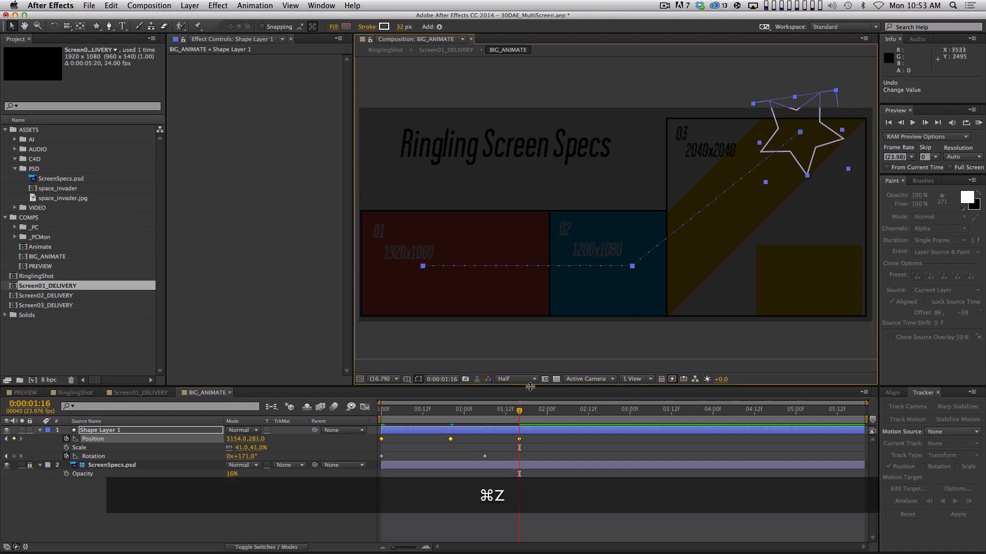
Step: Preview the star's motion, move its last rotation keyframe to 0:00:01:16, and play the result in RinglingShot
{"action": "key", "text": "Home"}
{"action": "key", "text": "space"}
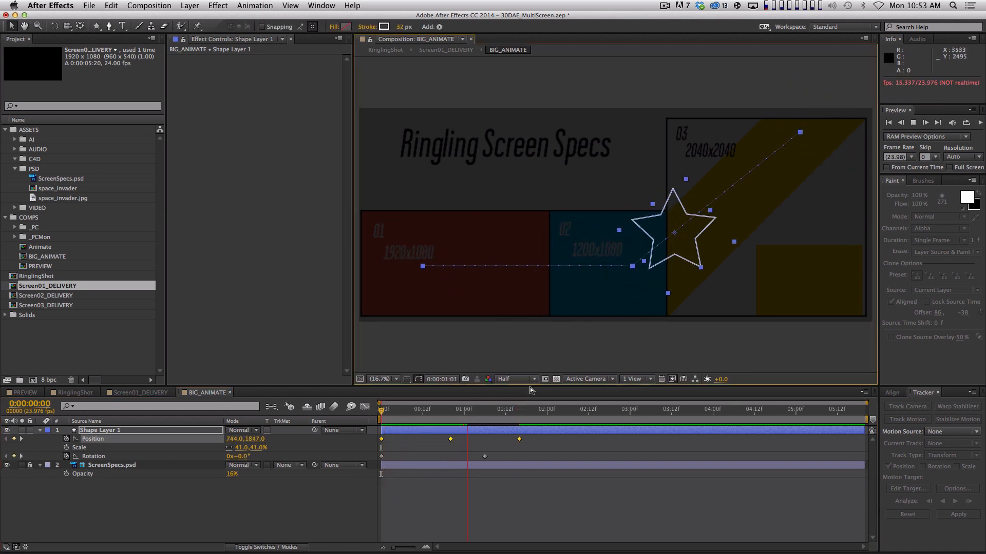
{"action": "key", "text": "space"}
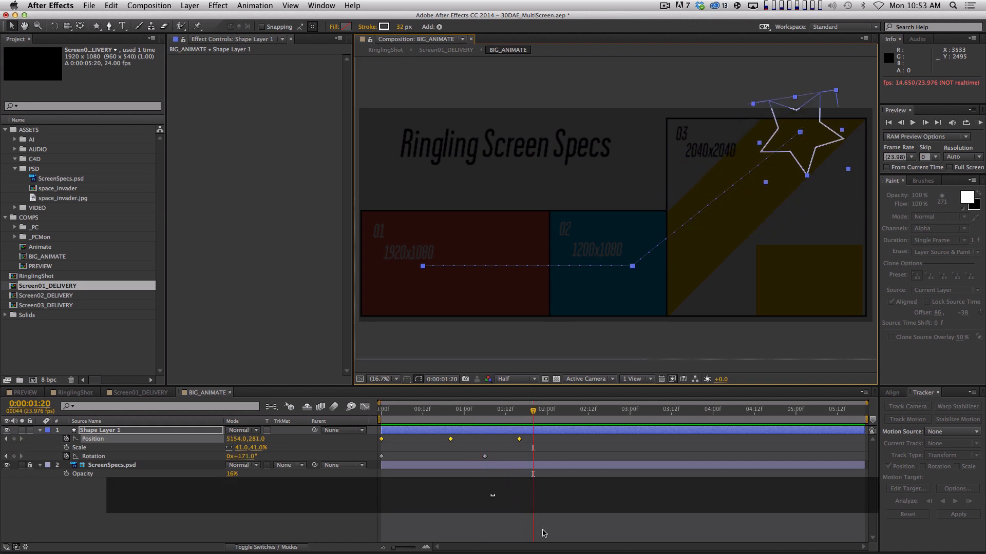
{"action": "left_click_drag", "start_coordinate": [485, 456], "coordinate": [519, 456]}
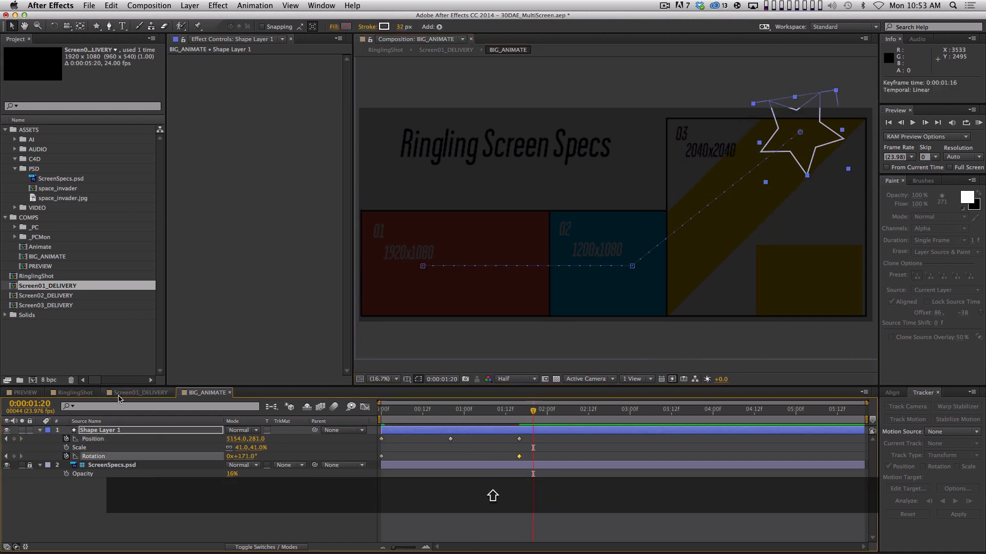
{"action": "left_click", "coordinate": [95, 393]}
{"action": "key", "text": "space"}
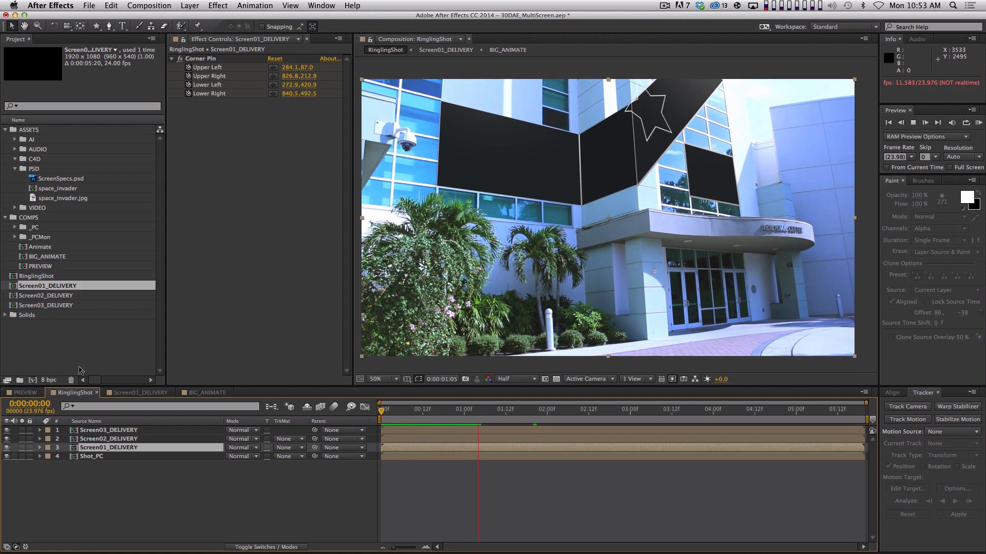
Step: Replay the star animation in RinglingShot, park the time at 0:00:01:05, and open the Screen03_DELIVERY comp
{"action": "key", "text": "space"}
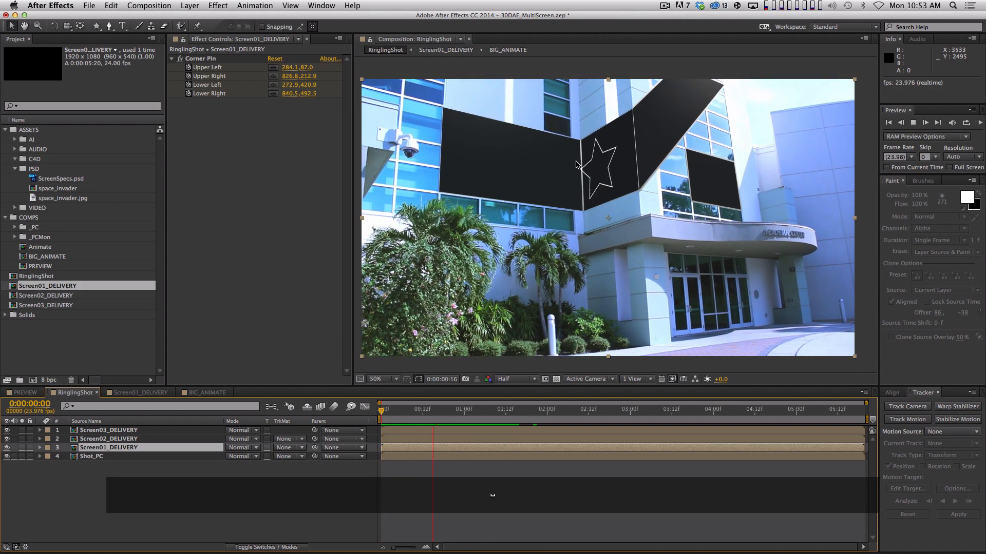
{"action": "key", "text": "space"}
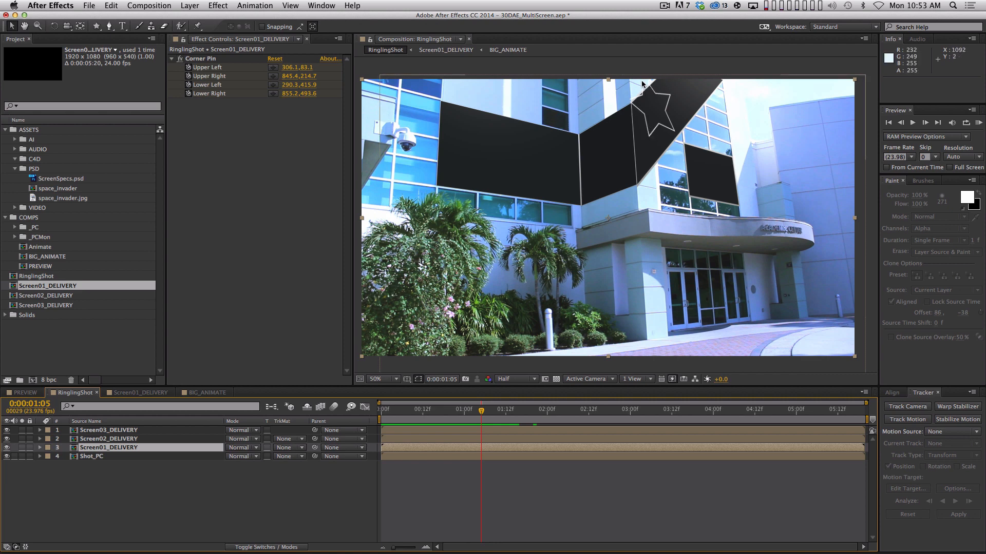
{"action": "double_click", "coordinate": [118, 433]}
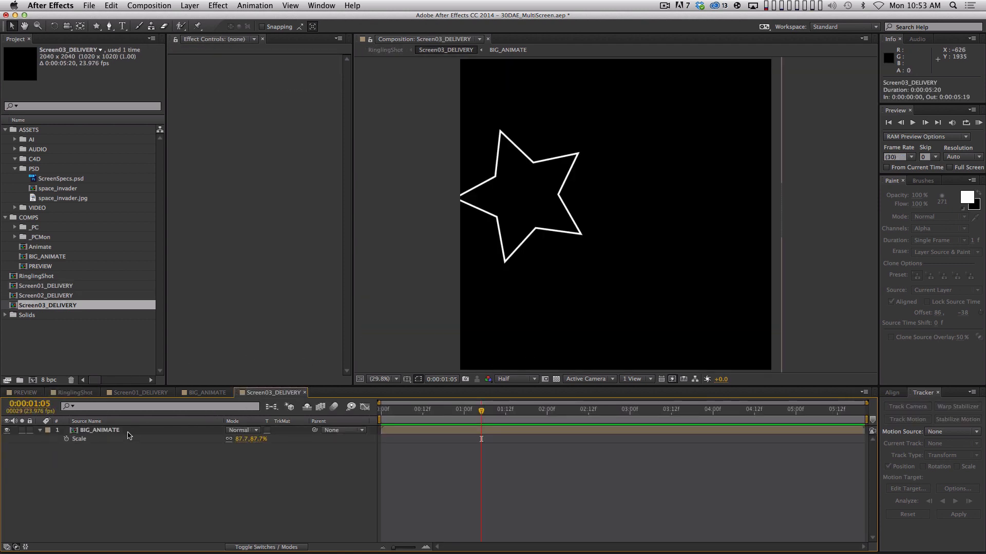
Step: Turn off the Guide Layer option for ScreenSpecs.psd in BIG_ANIMATE and return to Screen03_DELIVERY
{"action": "double_click", "coordinate": [111, 433]}
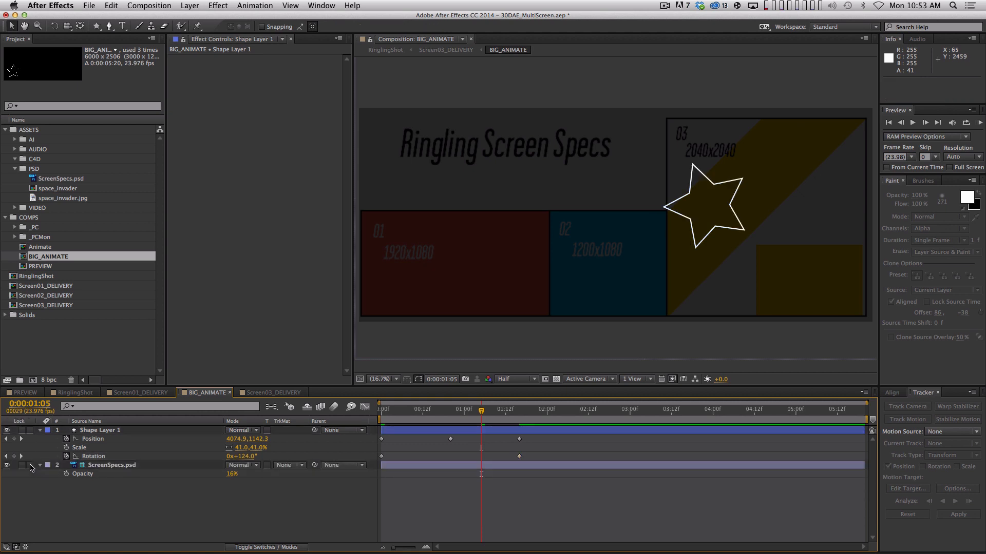
{"action": "left_click", "coordinate": [113, 466]}
{"action": "right_click", "coordinate": [132, 465]}
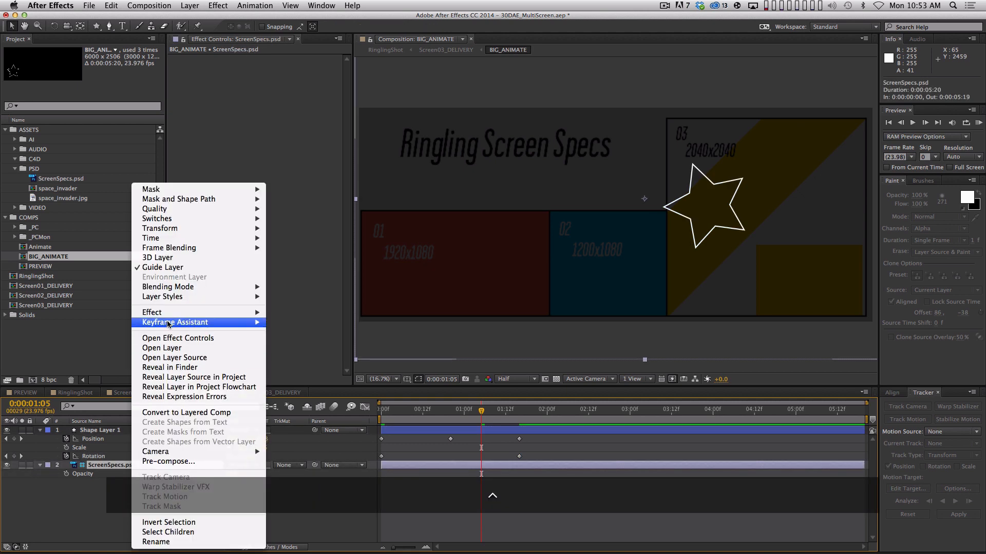
{"action": "left_click", "coordinate": [169, 268]}
{"action": "left_click", "coordinate": [152, 514]}
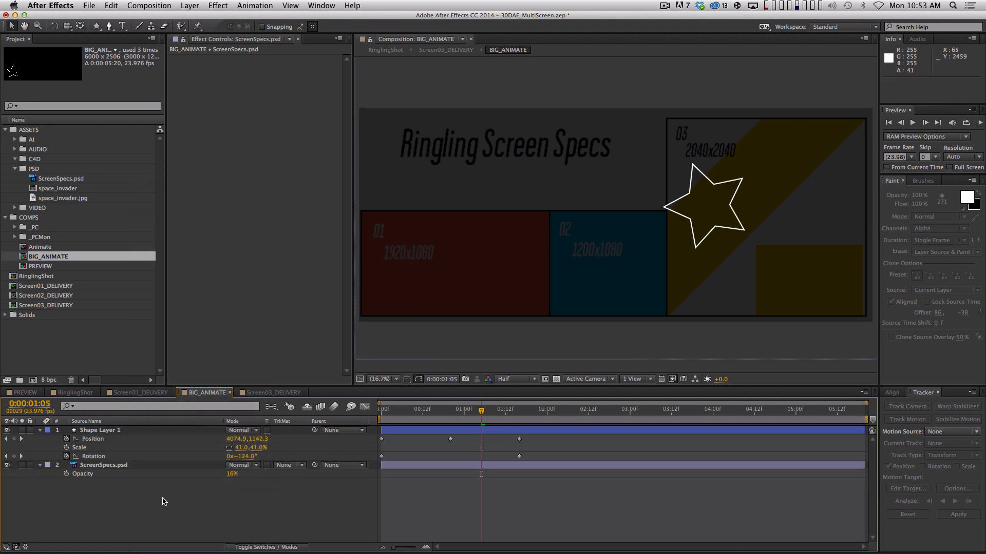
{"action": "left_click", "coordinate": [274, 393]}
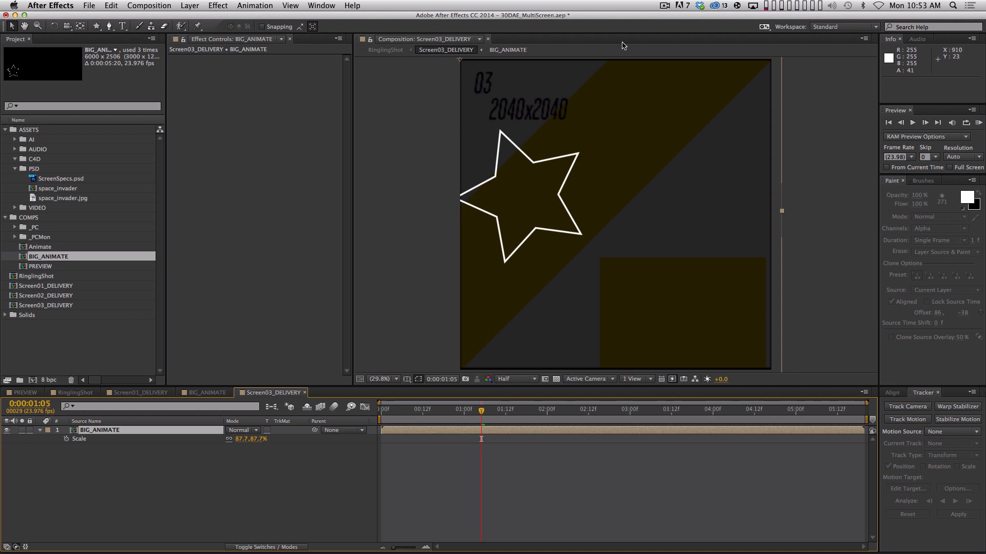
Step: Add a 2040 x 2040 px solid named MASK above BIG_ANIMATE and make it an adjustment layer
{"action": "key", "text": "super+y"}
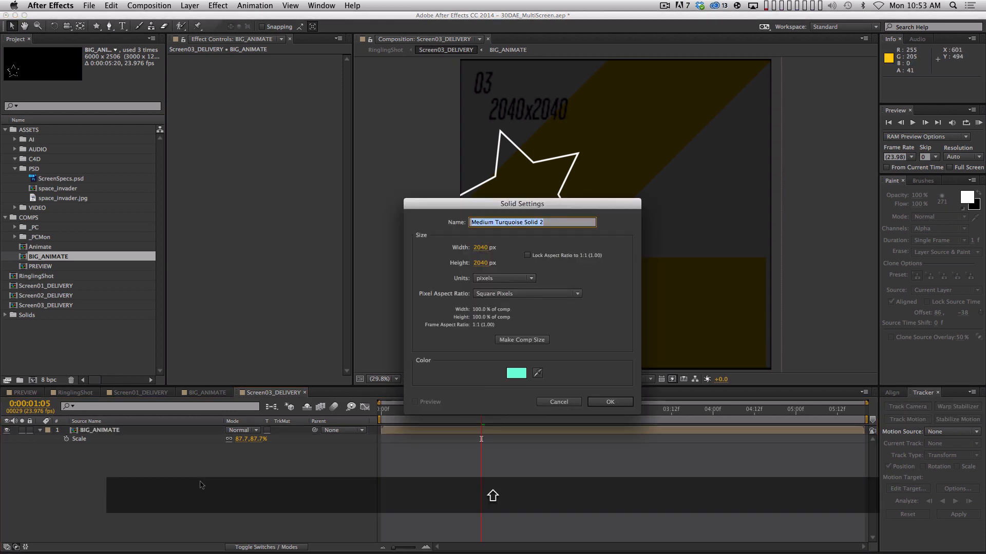
{"action": "type", "text": "MASK"}
{"action": "key", "text": "shift+Return"}
{"action": "key", "text": "F4"}
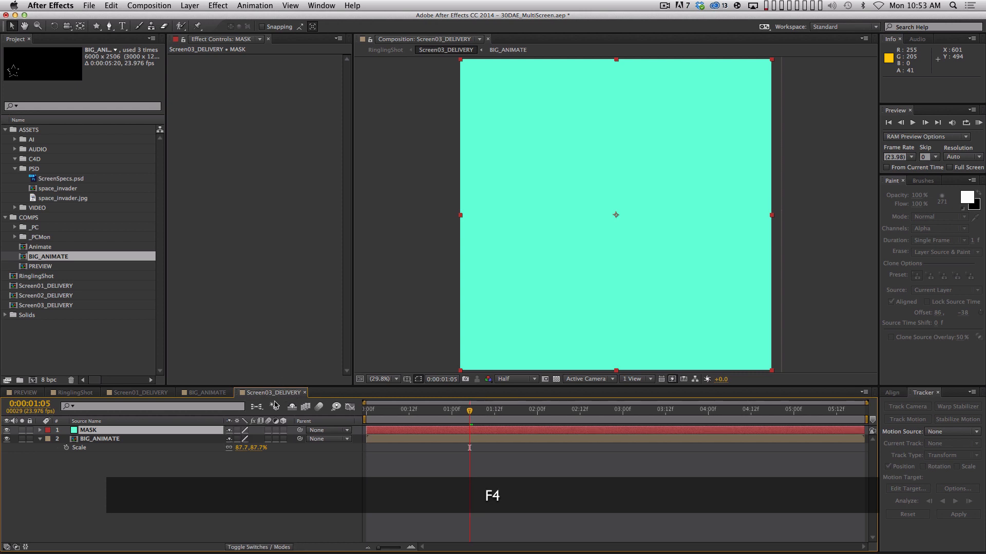
{"action": "left_click", "coordinate": [276, 431]}
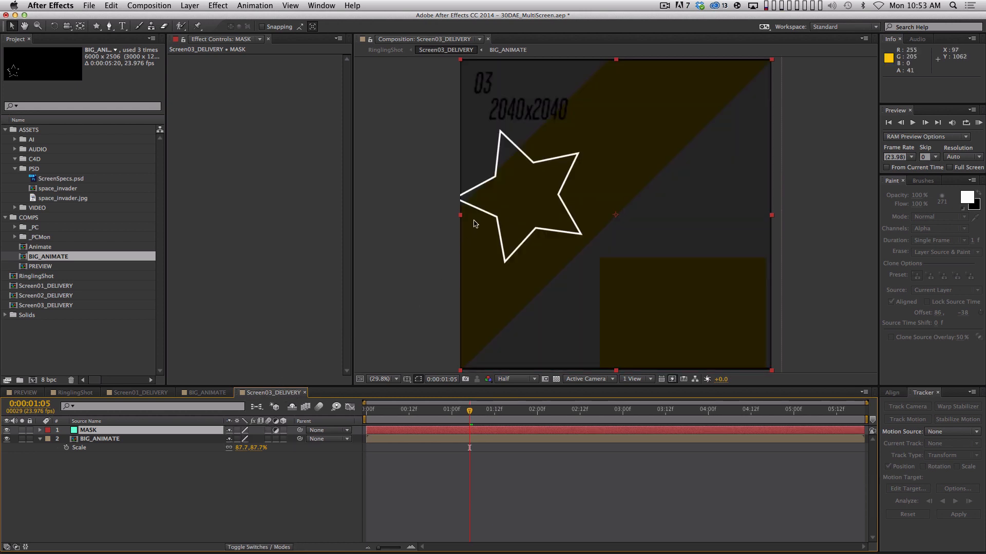
Step: Start a Pen mask on the MASK layer along the lower edge of screen 03's diagonal band, running just past both comp corners
{"action": "key", "text": "g"}
{"action": "key", "text": "space"}
{"action": "left_click_drag", "start_coordinate": [466, 337], "coordinate": [456, 278]}
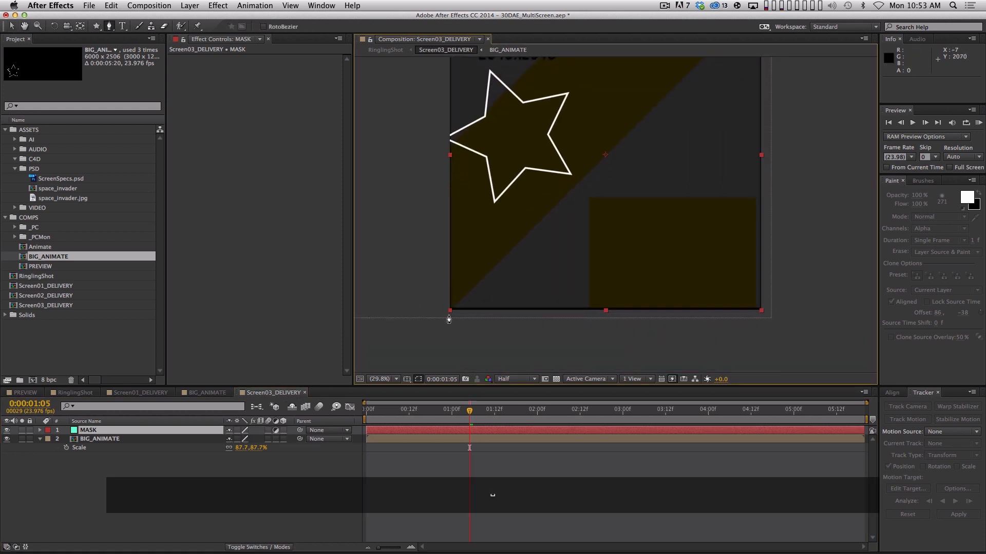
{"action": "left_click", "coordinate": [446, 314]}
{"action": "key", "text": "space"}
{"action": "left_click_drag", "start_coordinate": [523, 226], "coordinate": [446, 372]}
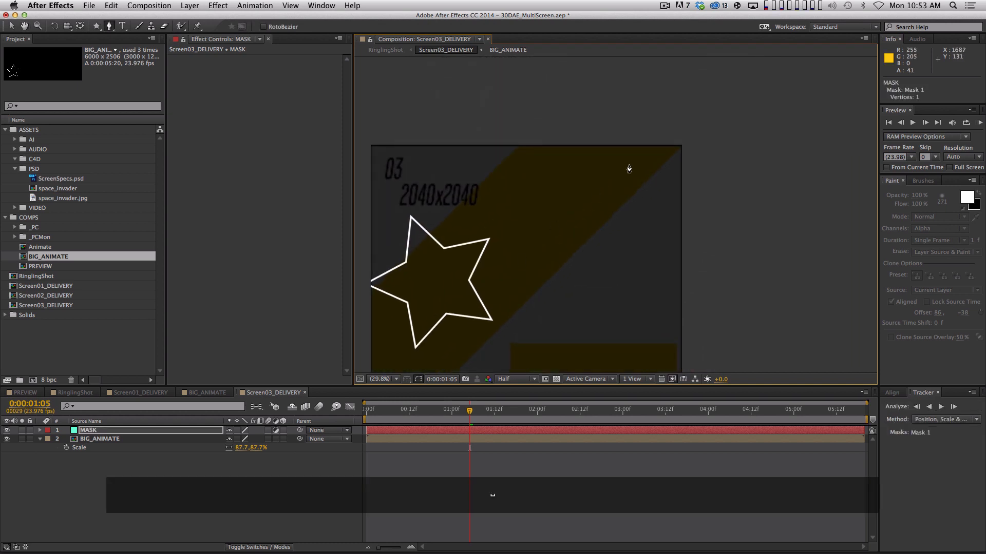
{"action": "left_click", "coordinate": [690, 136]}
{"action": "key", "text": "Up"}
{"action": "key", "text": "Up"}
{"action": "key", "text": "Up"}
Step: Add two mask points along the diagonal band's upper edge, just outside the comp, and close the path at the bottom-left corner
{"action": "key", "text": "space"}
{"action": "left_click_drag", "start_coordinate": [577, 169], "coordinate": [627, 139]}
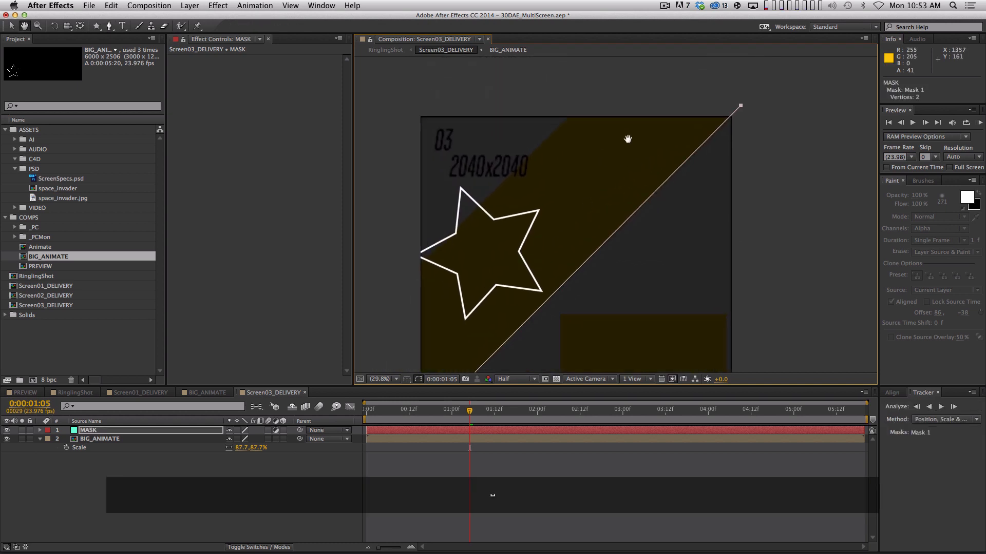
{"action": "left_click", "coordinate": [572, 108]}
{"action": "left_click", "coordinate": [408, 276]}
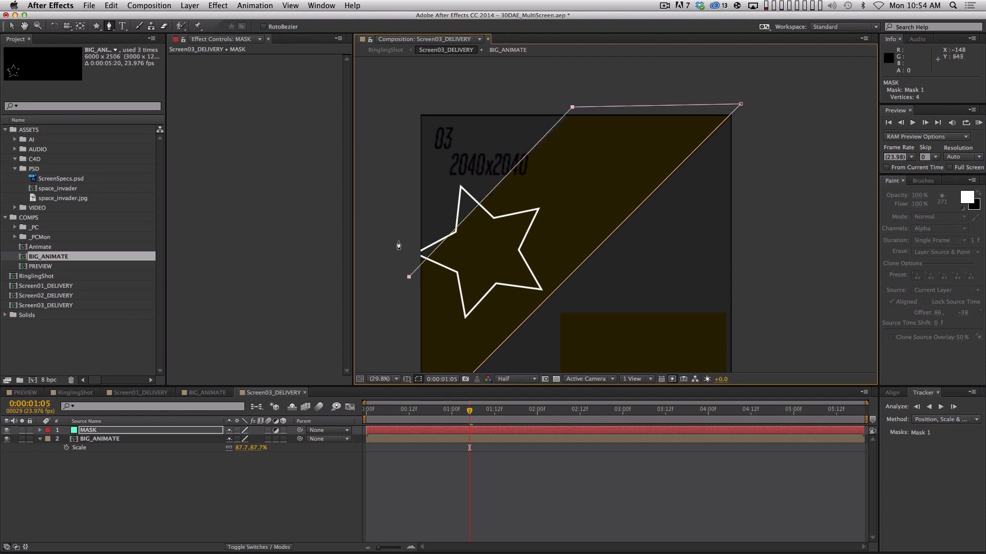
{"action": "key", "text": "space"}
{"action": "mouse_move", "coordinate": [515, 290]}
{"action": "left_mouse_down"}
{"action": "mouse_move", "coordinate": [534, 170]}
{"action": "mouse_move", "coordinate": [534, 292]}
{"action": "left_mouse_up"}
{"action": "left_click", "coordinate": [437, 308]}
Step: Undo the stray new path and nudge the mask's upper-left point down and right to fit the diagonal band's edge
{"action": "key", "text": "space"}
{"action": "key", "text": "a"}
{"action": "left_click_drag", "start_coordinate": [583, 90], "coordinate": [615, 108]}
{"action": "key", "text": "super+a"}
{"action": "key", "text": "super+z"}
{"action": "key", "text": "v"}
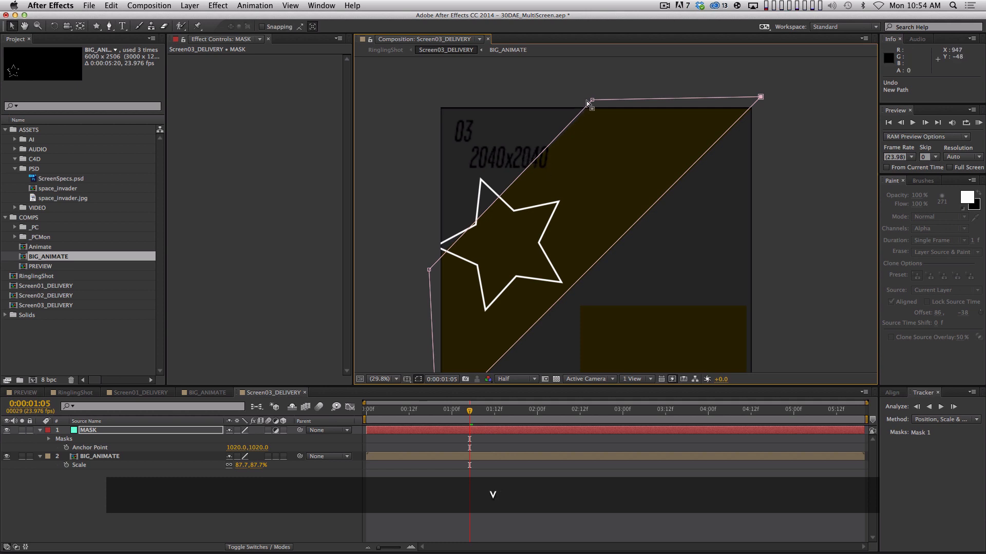
{"action": "key", "text": "Down"}
{"action": "key", "text": "Down"}
{"action": "key", "text": "Down"}
{"action": "key", "text": "Down"}
{"action": "key", "text": "Down"}
{"action": "key", "text": "Down"}
{"action": "key", "text": "Right"}
{"action": "key", "text": "Right"}
{"action": "key", "text": "Right"}
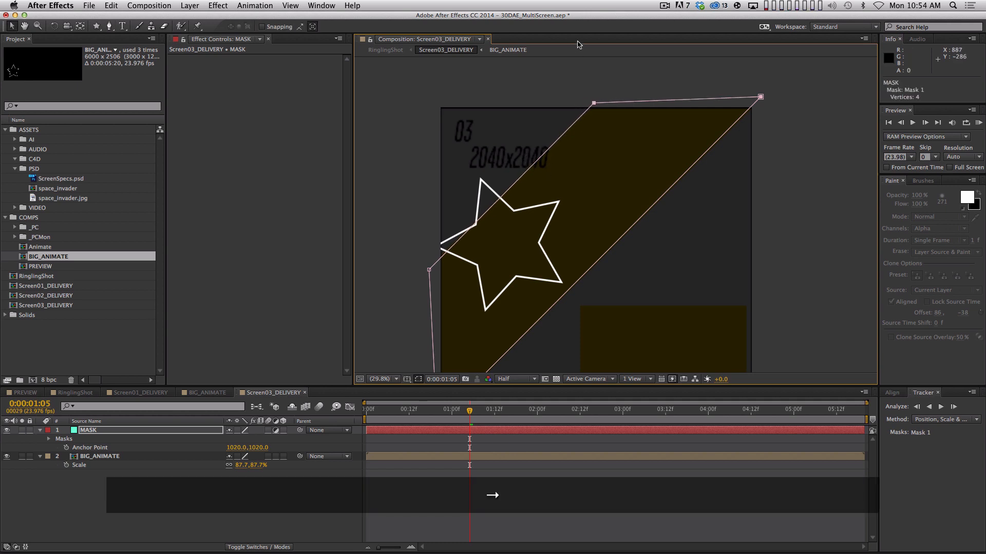
Step: Draw a rectangular mask on the MASK layer over the block in screen 03's lower-right corner, extending slightly below the comp
{"action": "key", "text": "space"}
{"action": "left_click_drag", "start_coordinate": [573, 279], "coordinate": [573, 175]}
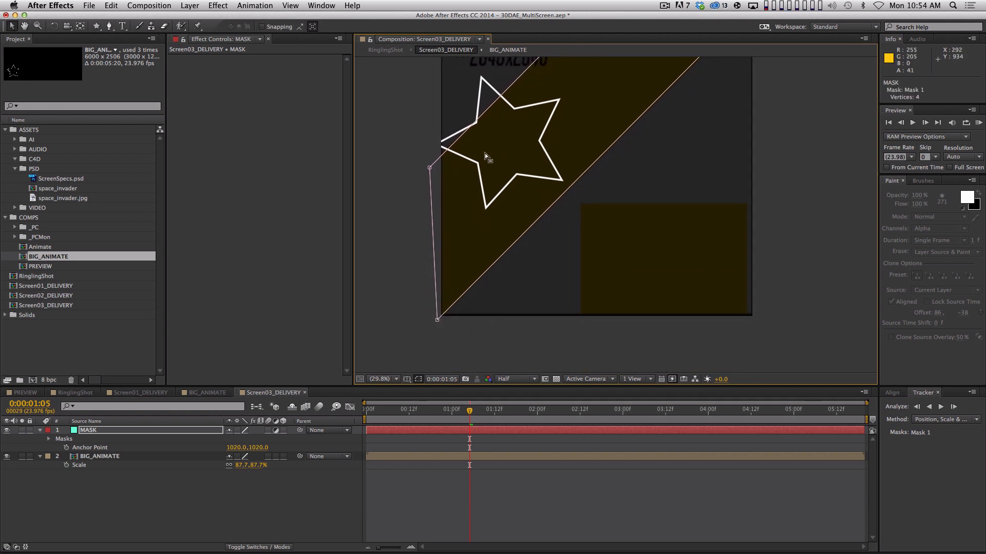
{"action": "key", "text": "space"}
{"action": "left_click_drag", "start_coordinate": [526, 142], "coordinate": [505, 177]}
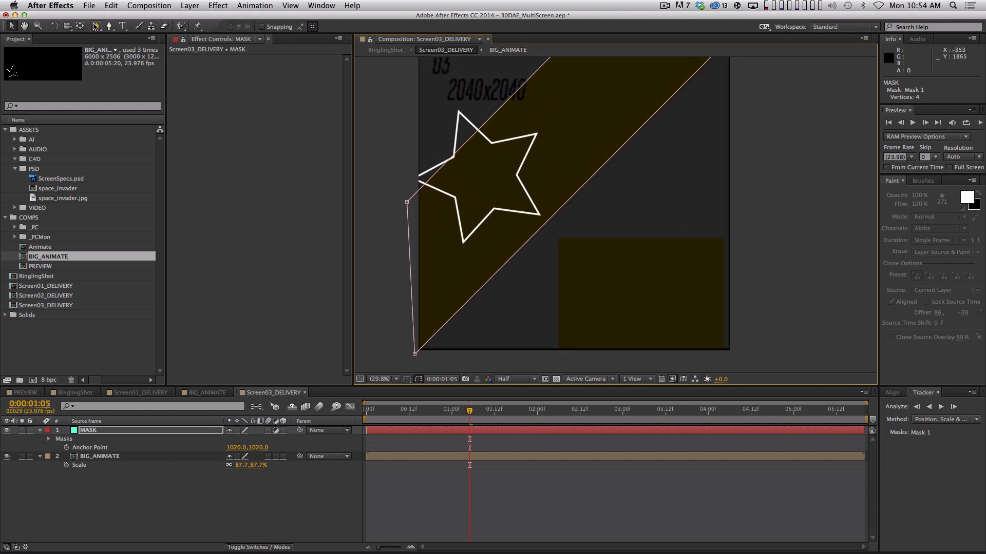
{"action": "left_click_drag", "start_coordinate": [96, 26], "coordinate": [126, 27]}
{"action": "left_click_drag", "start_coordinate": [557, 238], "coordinate": [720, 357]}
{"action": "left_click_drag", "start_coordinate": [723, 360], "coordinate": [722, 359]}
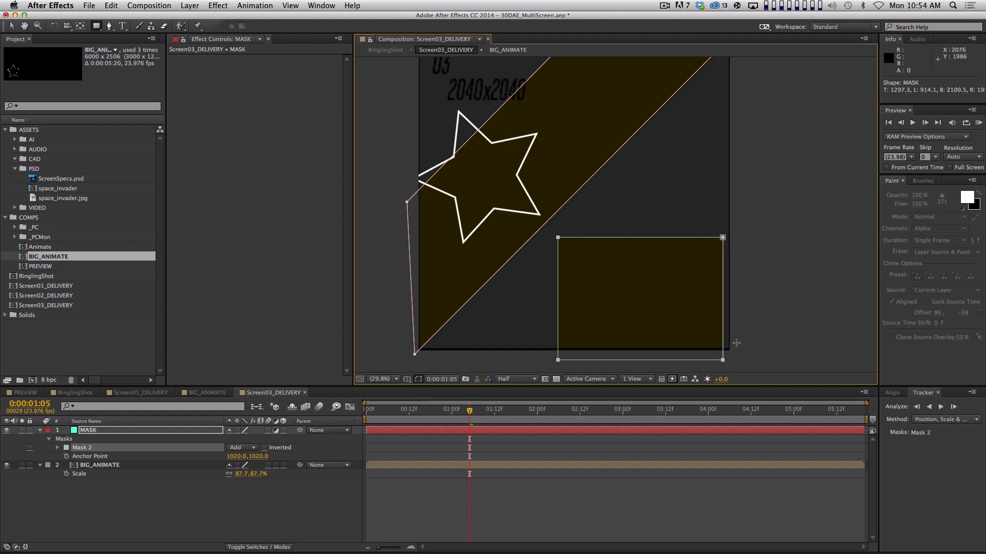
{"action": "key", "text": "v"}
{"action": "left_click", "coordinate": [799, 282]}
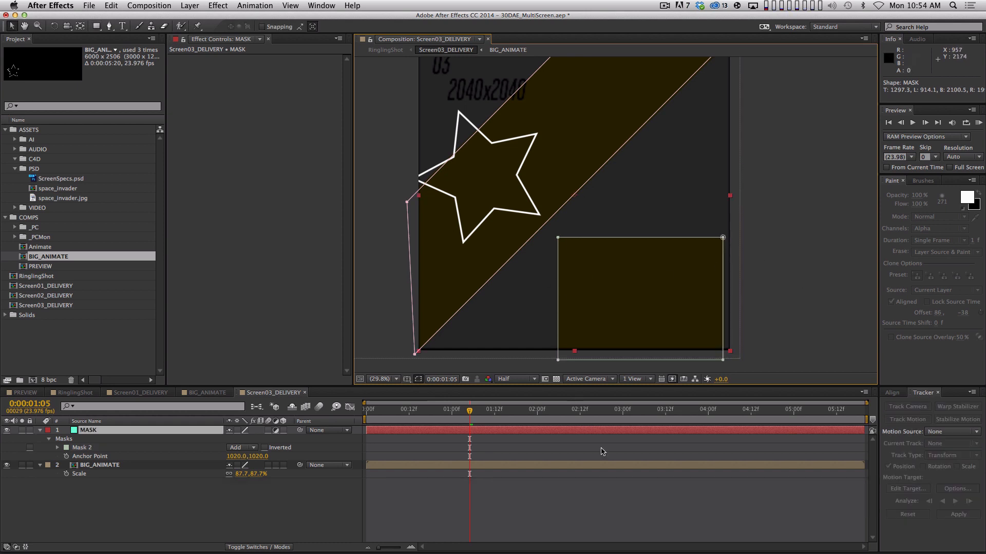
{"action": "left_click", "coordinate": [620, 499]}
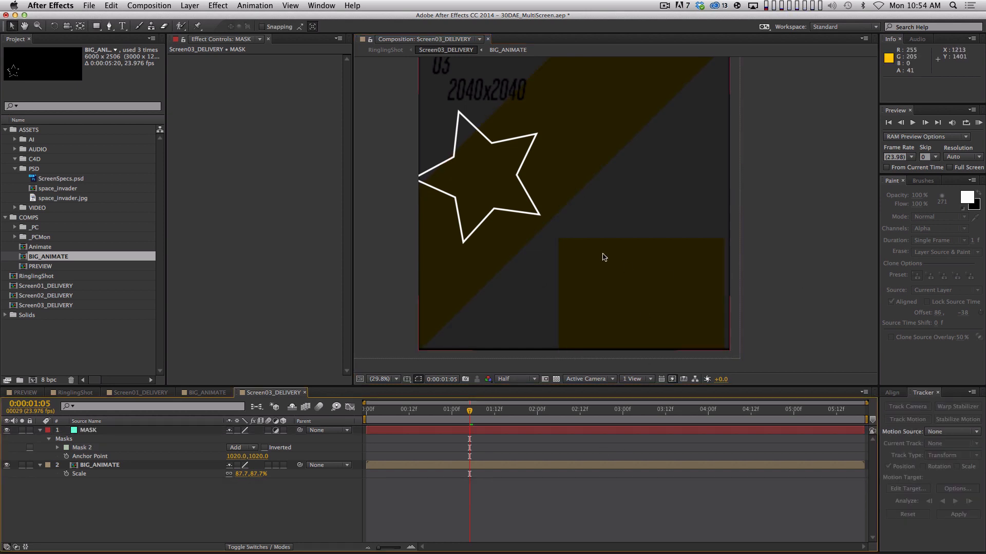
Step: Set the BIG_ANIMATE layer in Screen03_DELIVERY to use the MASK layer as its alpha track matte
{"action": "left_click", "coordinate": [194, 466]}
{"action": "key", "text": "F4"}
{"action": "left_click", "coordinate": [299, 465]}
{"action": "left_click", "coordinate": [303, 492]}
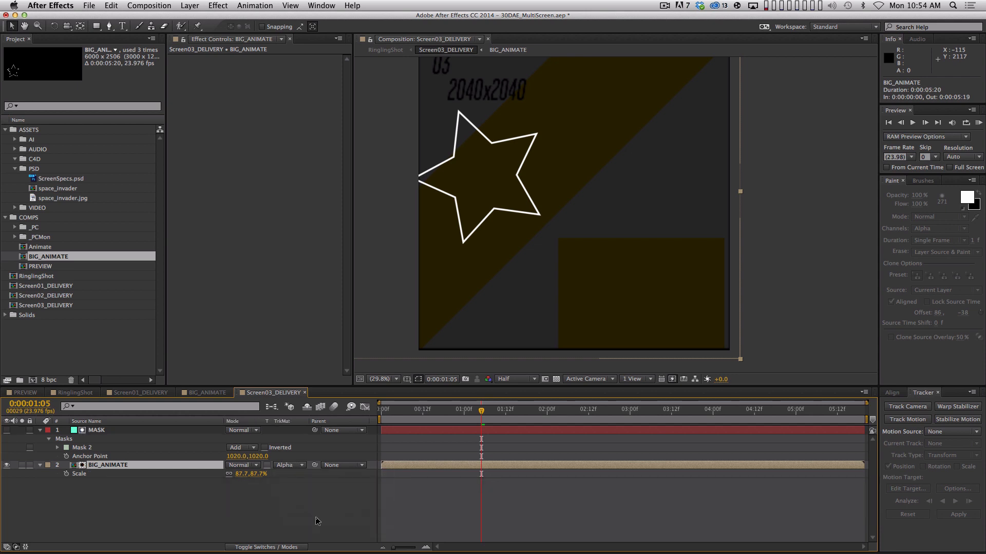
Step: Open BIG_ANIMATE and turn ScreenSpecs.psd back into a guide layer
{"action": "double_click", "coordinate": [121, 469]}
{"action": "left_click", "coordinate": [112, 467]}
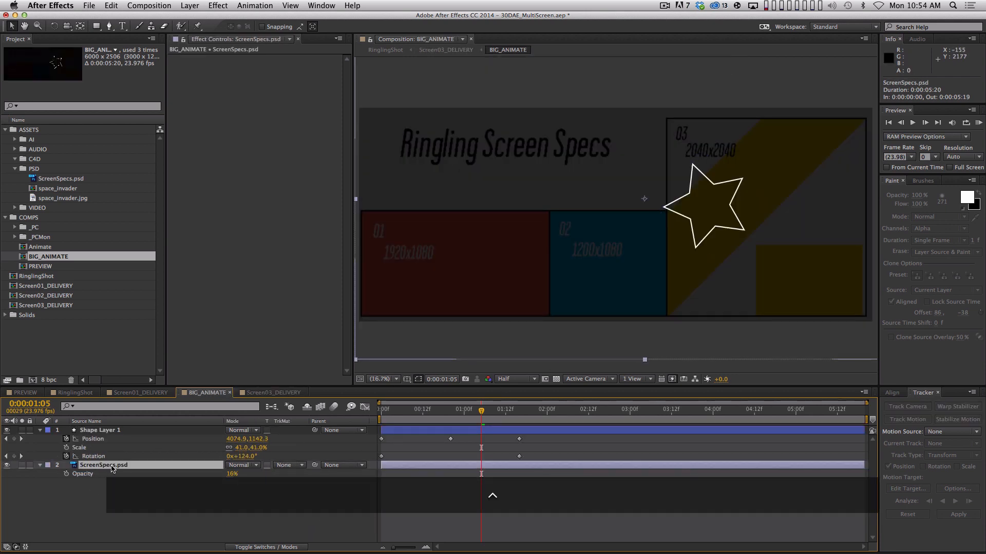
{"action": "right_click", "coordinate": [112, 468]}
{"action": "left_click", "coordinate": [154, 268]}
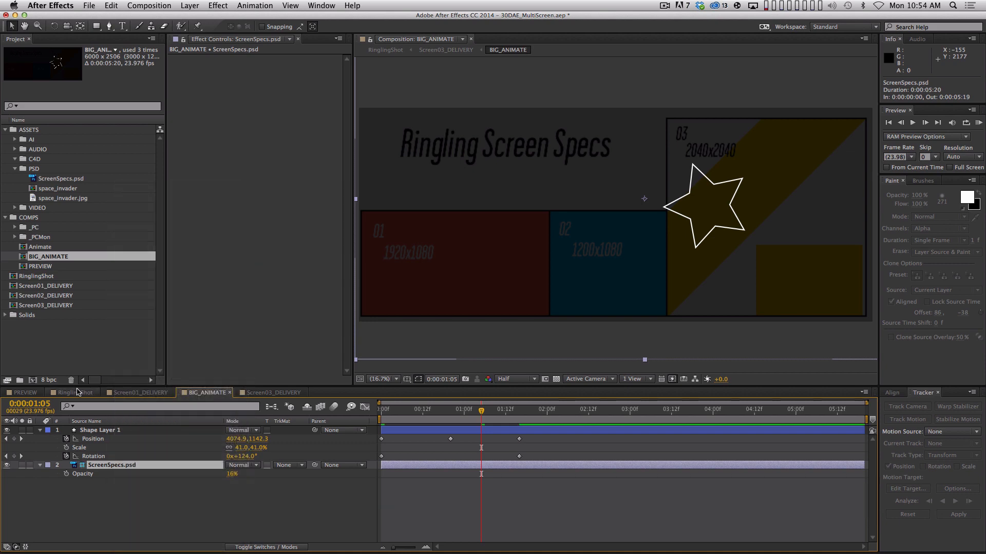
Step: Preview the masked star animation in RinglingShot, replaying it from 0:00:00:00
{"action": "left_click", "coordinate": [77, 392]}
{"action": "key", "text": "space"}
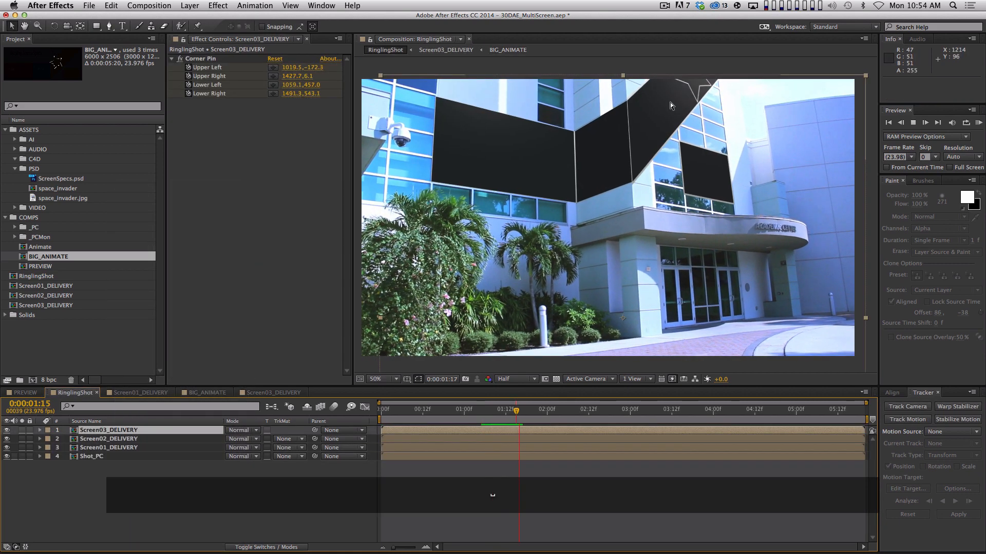
{"action": "key", "text": "space"}
{"action": "left_click_drag", "start_coordinate": [498, 410], "coordinate": [380, 410]}
{"action": "key", "text": "space"}
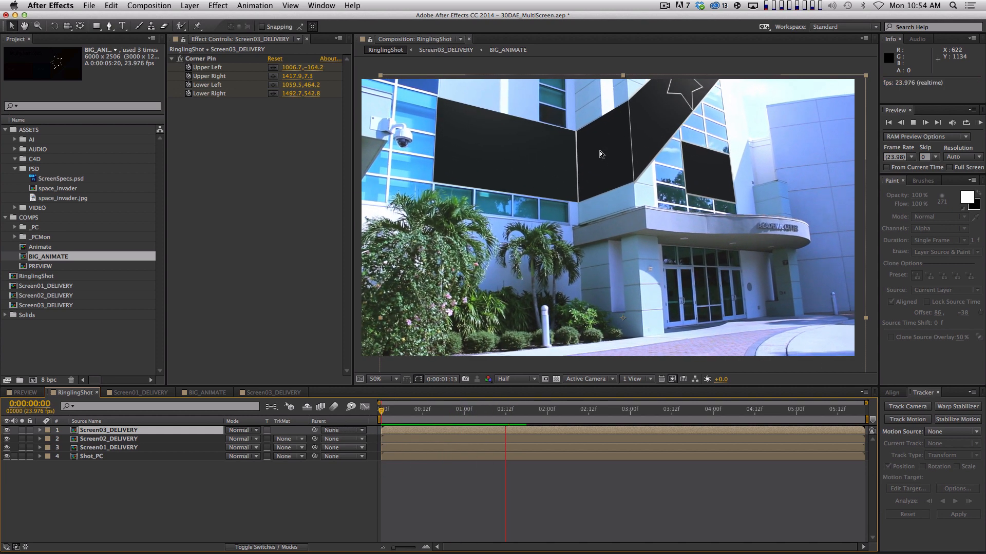
{"action": "key", "text": "space"}
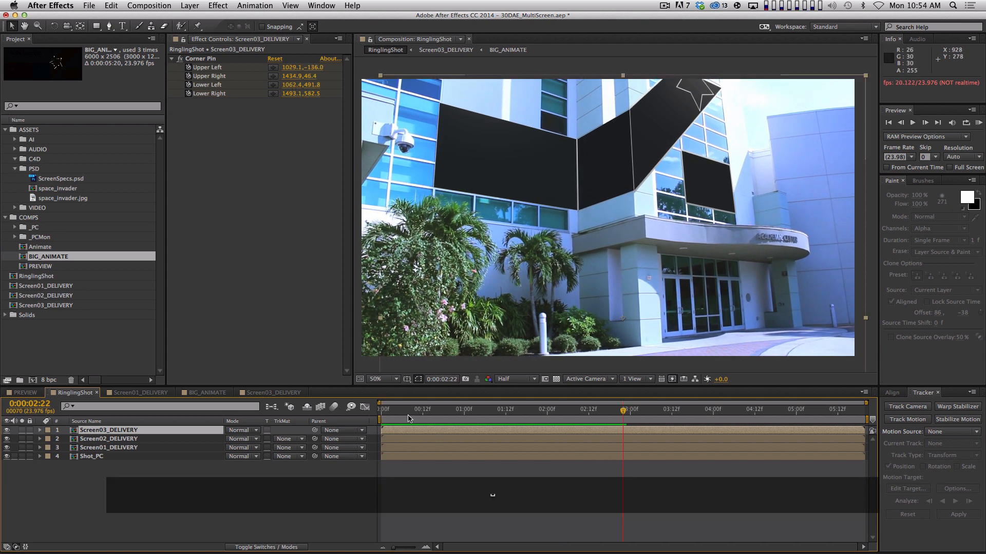
{"action": "key", "text": "space"}
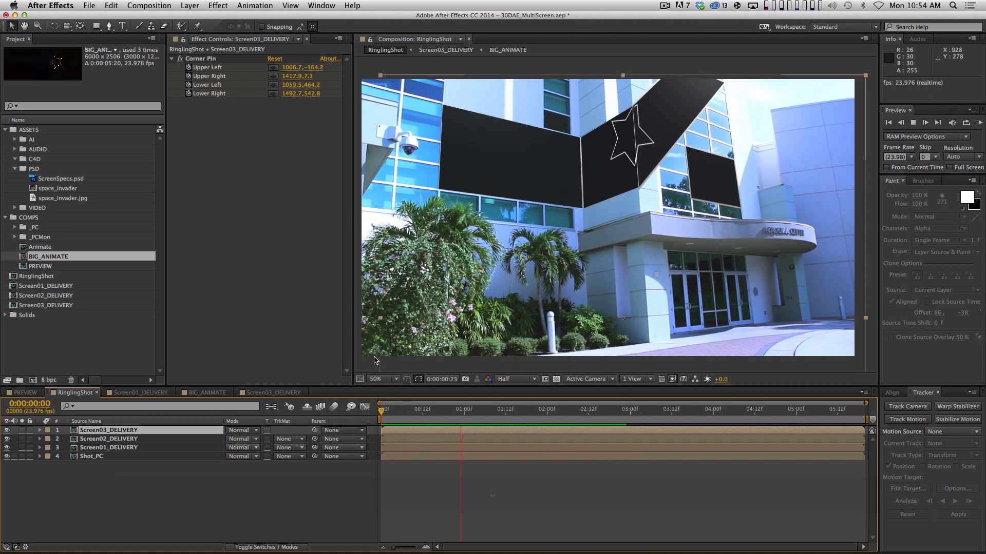
{"action": "key", "text": "space"}
Step: Inspect the star at 0:00:00:13 in Screen01_DELIVERY and Screen02_DELIVERY, and close the three open delivery comps
{"action": "left_click_drag", "start_coordinate": [403, 422], "coordinate": [426, 421]}
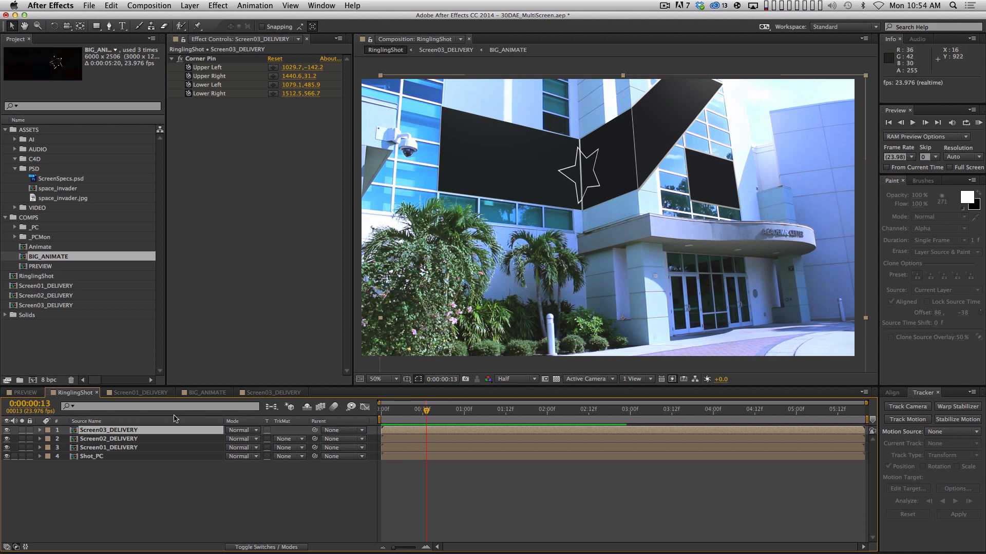
{"action": "double_click", "coordinate": [109, 447]}
{"action": "key", "text": "s"}
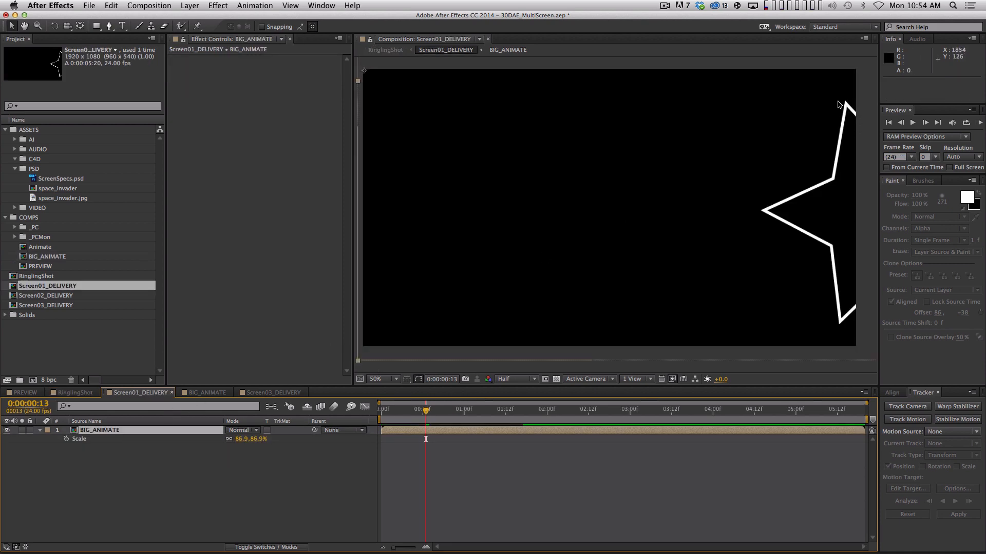
{"action": "key", "text": "super+w"}
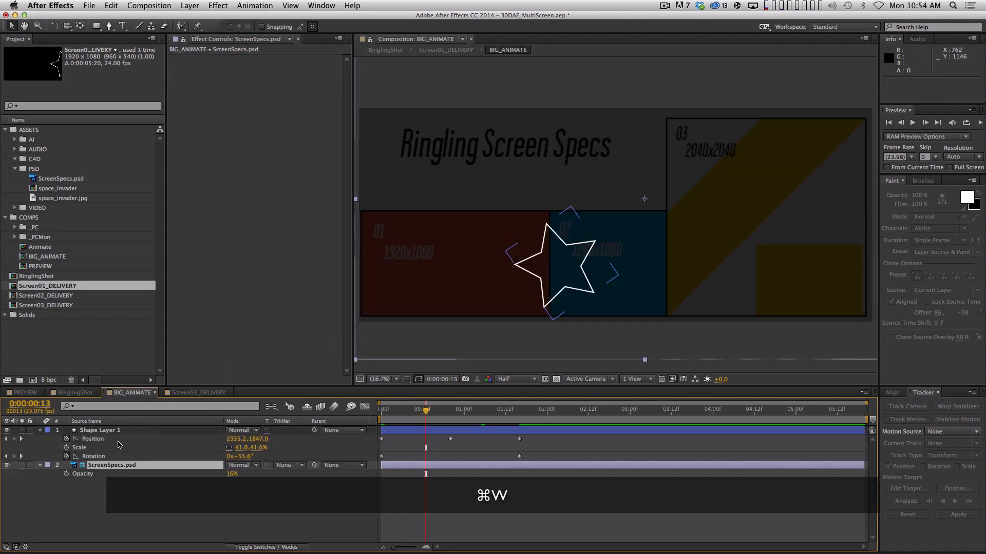
{"action": "double_click", "coordinate": [122, 442]}
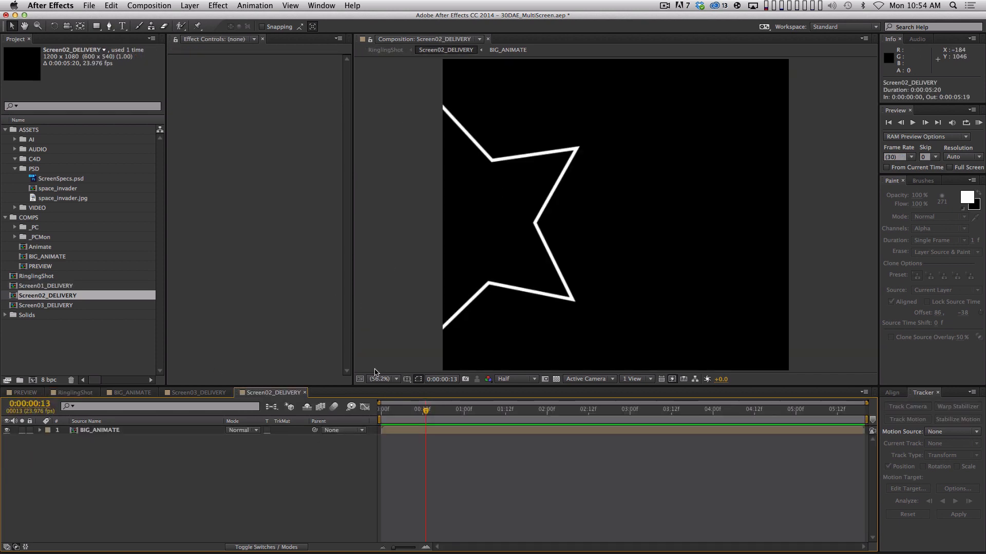
{"action": "key", "text": "super+w"}
{"action": "key", "text": "super+w"}
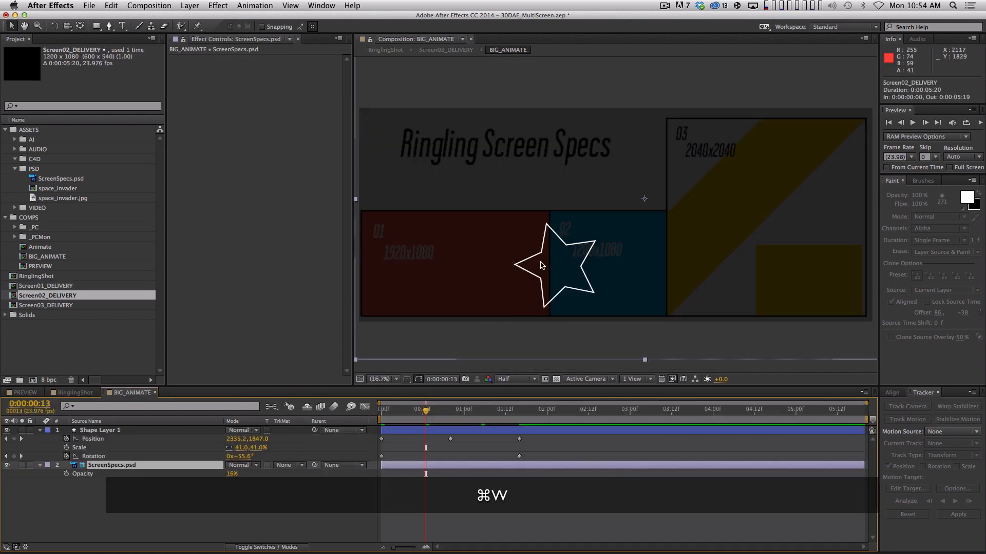
Step: Return to RinglingShot and move the current time to 0:00:00:00
{"action": "left_click", "coordinate": [75, 393]}
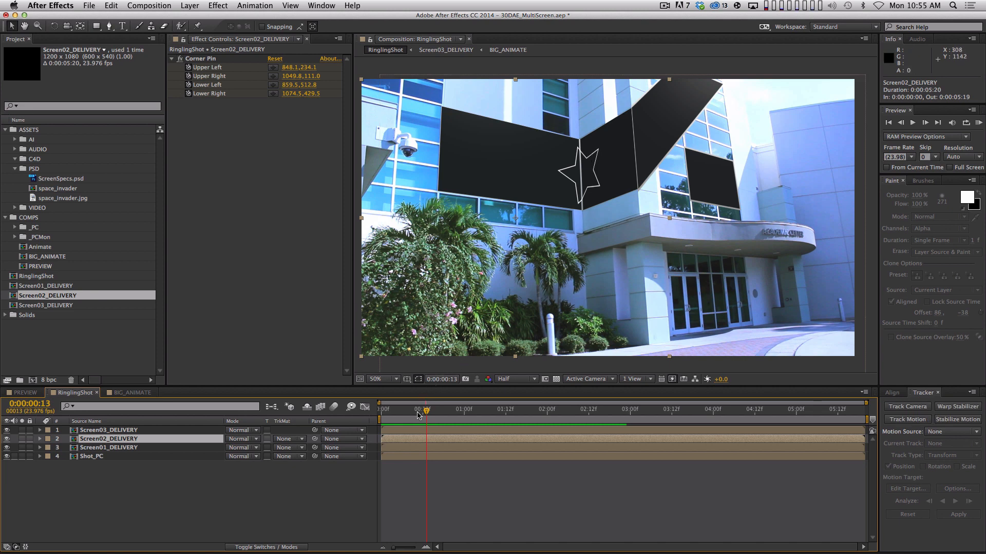
{"action": "left_click_drag", "start_coordinate": [418, 415], "coordinate": [177, 472]}
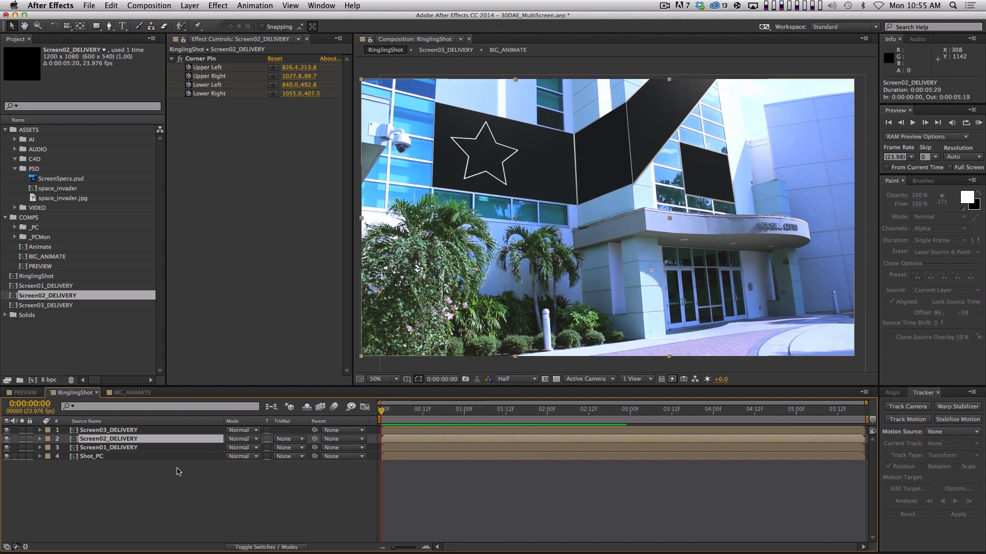
Step: Close RinglingShot and BIG_ANIMATE, and preview the space invader animation on the building in the PREVIEW comp
{"action": "key", "text": "super+w"}
{"action": "key", "text": "super+w"}
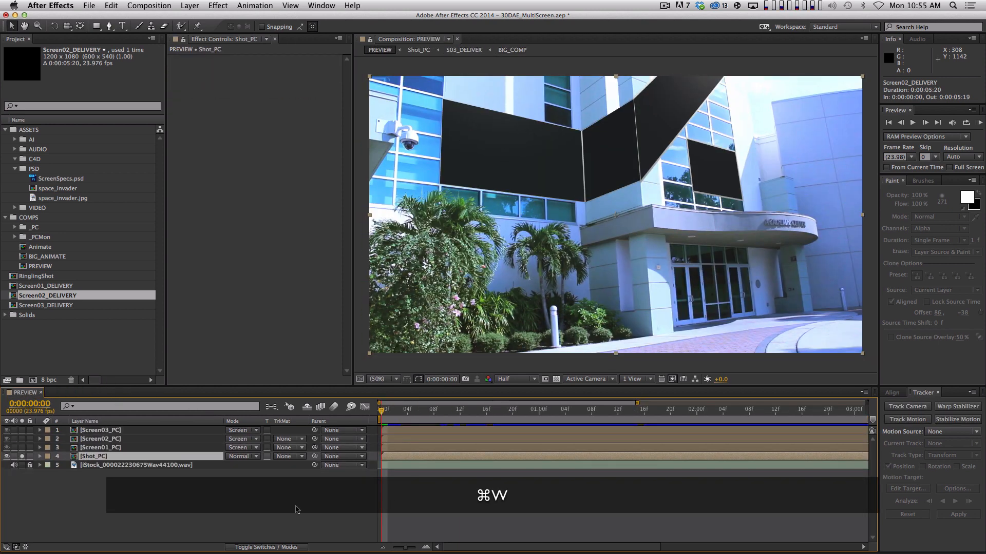
{"action": "left_click", "coordinate": [409, 411]}
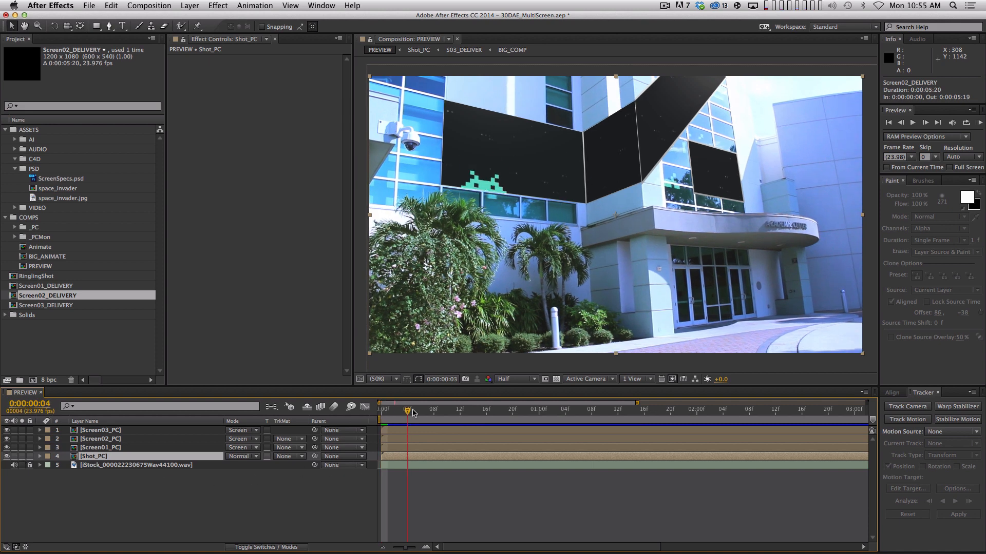
{"action": "left_click_drag", "start_coordinate": [413, 412], "coordinate": [507, 403]}
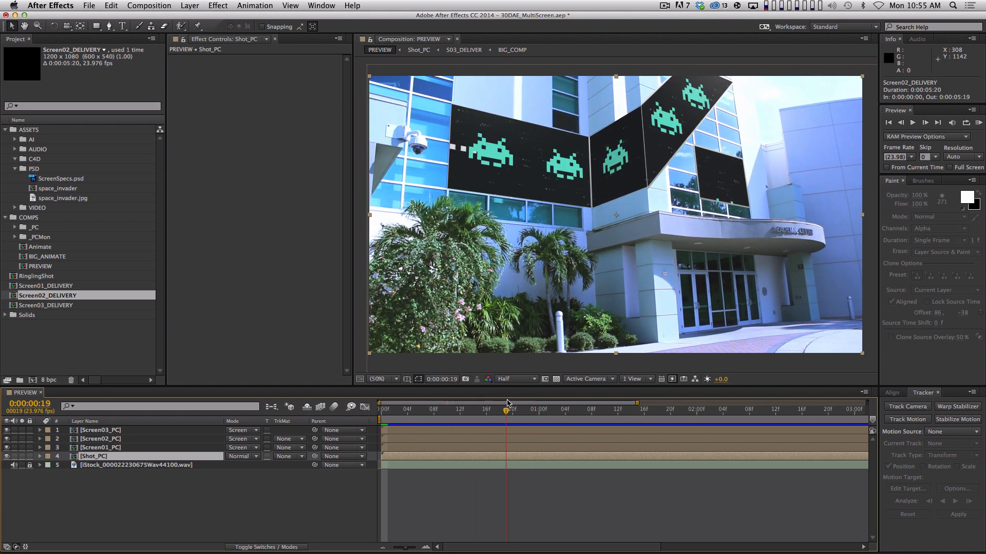
{"action": "key", "text": "space"}
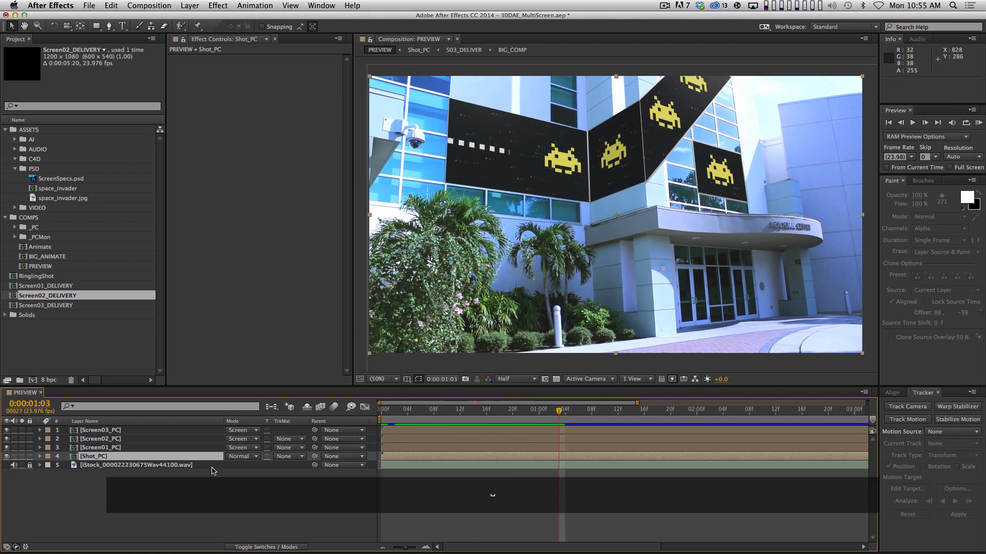
Step: Inspect the animation in the nested comps Screen01_PC, Screen02_PC and Screen03_PC one at a time, closing each
{"action": "double_click", "coordinate": [113, 448]}
{"action": "left_click_drag", "start_coordinate": [446, 411], "coordinate": [251, 446]}
{"action": "key", "text": "super+w"}
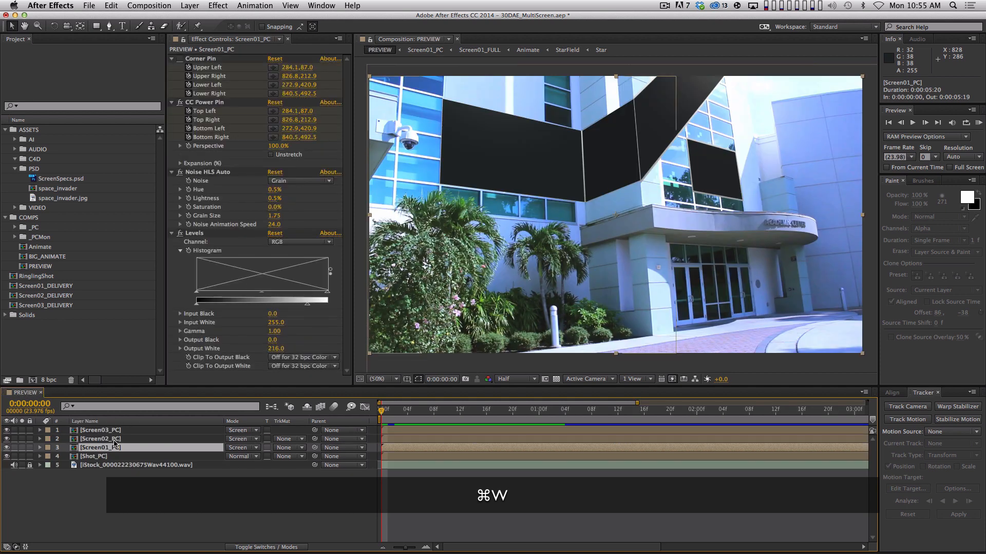
{"action": "double_click", "coordinate": [113, 438]}
{"action": "left_click_drag", "start_coordinate": [410, 413], "coordinate": [545, 412]}
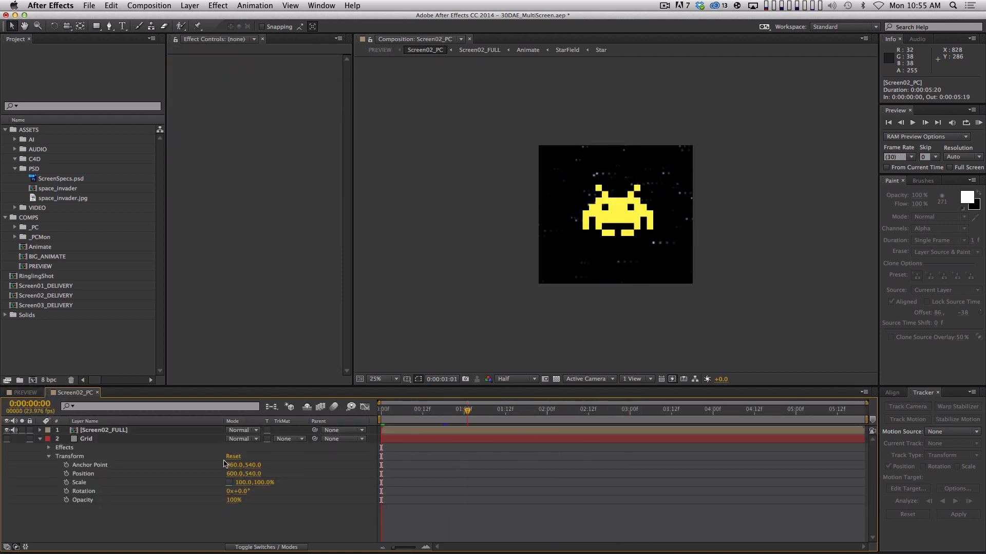
{"action": "key", "text": "super+w"}
{"action": "double_click", "coordinate": [113, 430]}
{"action": "mouse_move", "coordinate": [382, 411]}
{"action": "left_mouse_down"}
{"action": "mouse_move", "coordinate": [739, 410]}
{"action": "mouse_move", "coordinate": [392, 411]}
{"action": "left_mouse_up"}
{"action": "key", "text": "super+w"}
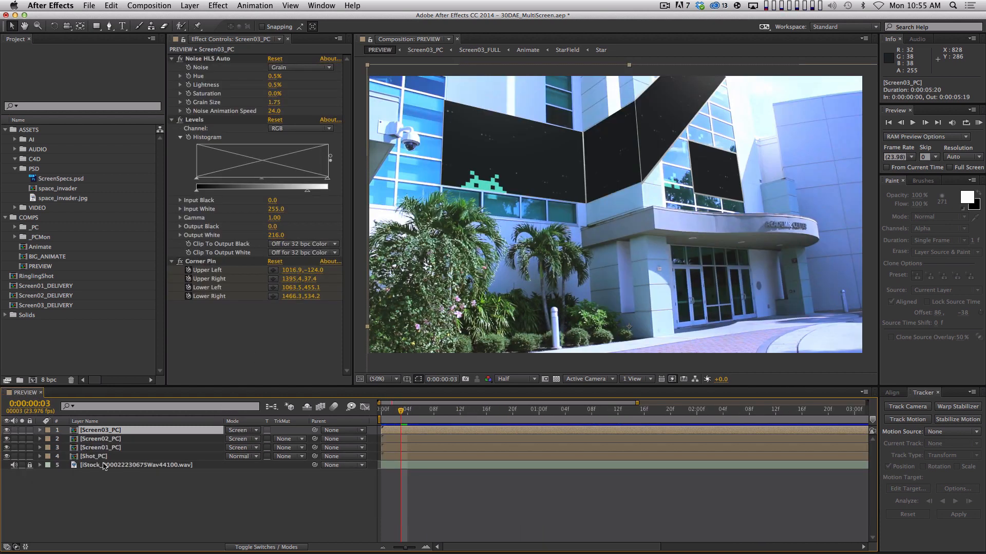
Step: Inspect the Screens layer in the Shot_PC comp and return to PREVIEW
{"action": "double_click", "coordinate": [100, 456]}
{"action": "left_click", "coordinate": [98, 475]}
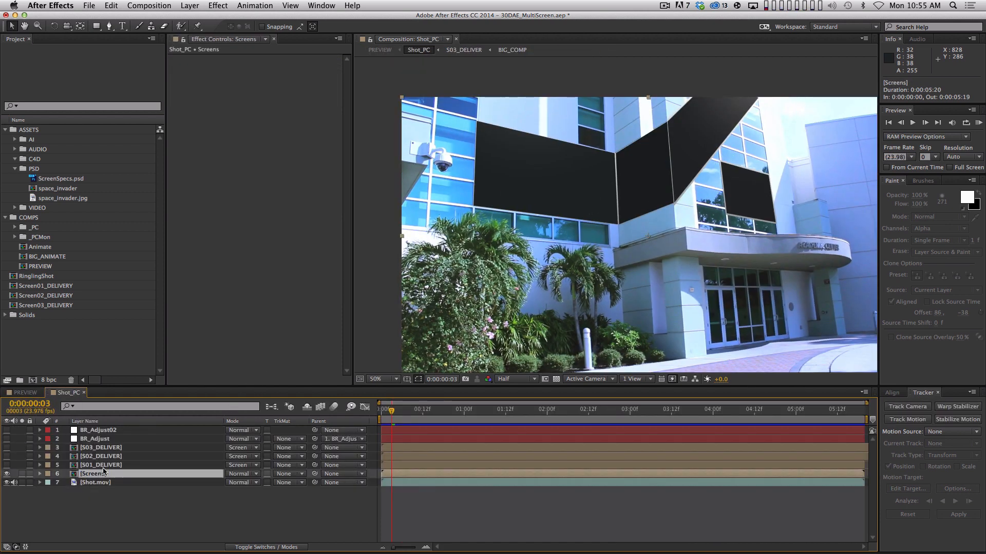
{"action": "left_click", "coordinate": [25, 393]}
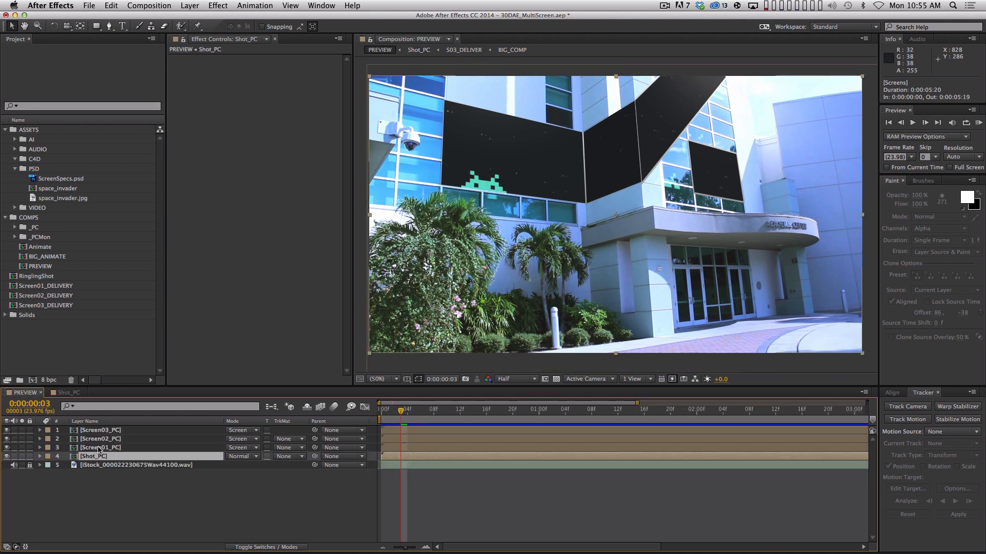
Step: Trace Screen01_PC through Screen01_FULL to the Animate comp and review its animation up to 0:00:01:22
{"action": "double_click", "coordinate": [100, 447]}
{"action": "double_click", "coordinate": [100, 431]}
{"action": "double_click", "coordinate": [100, 432]}
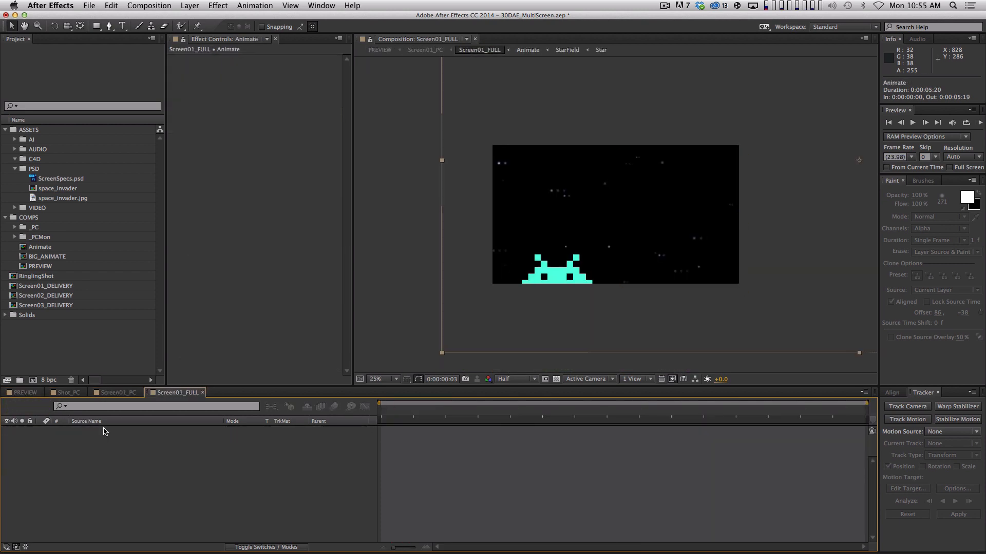
{"action": "left_click_drag", "start_coordinate": [389, 415], "coordinate": [530, 413]}
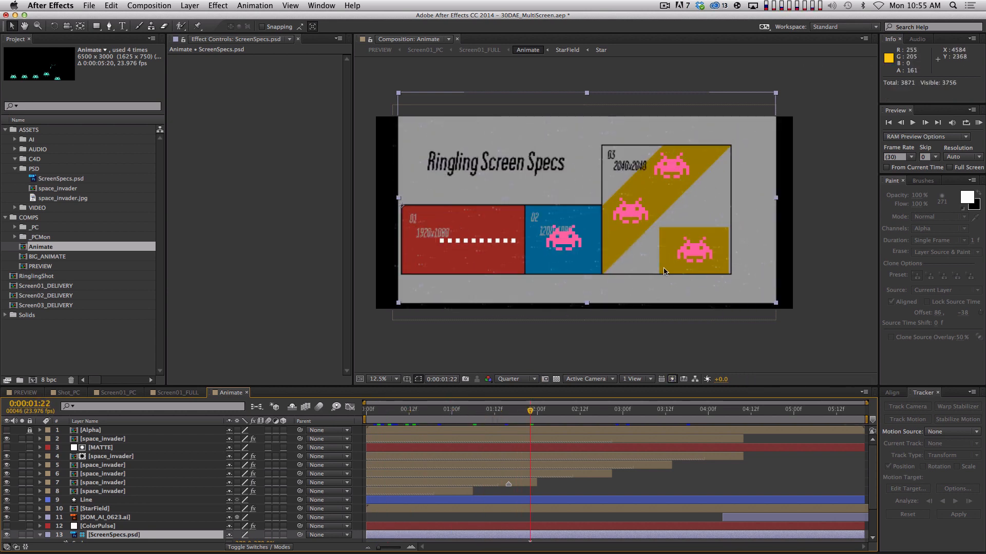
Step: Hide the ScreenSpecs.psd layer in the Animate comp
{"action": "scroll", "coordinate": [118, 508], "scroll_direction": "down", "scroll_amount": 3}
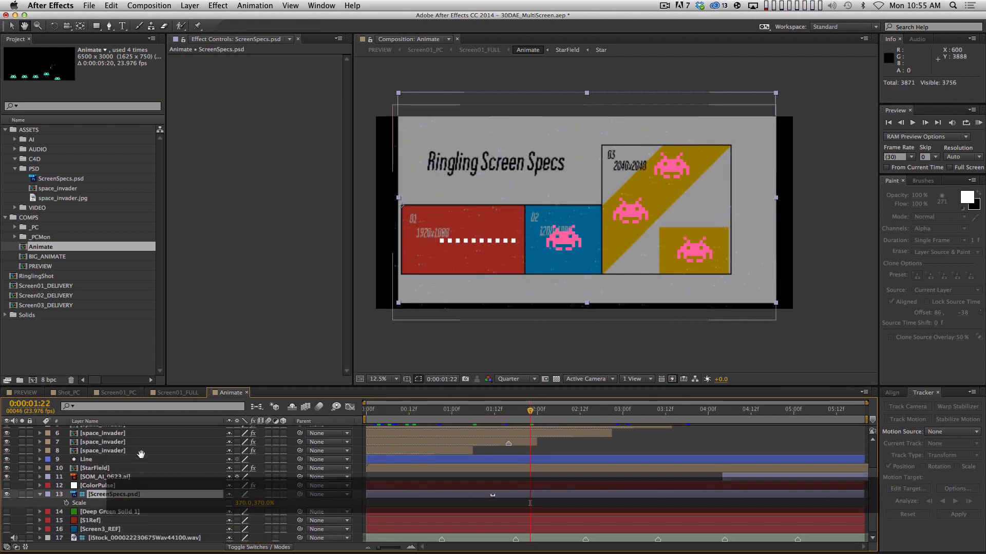
{"action": "left_click", "coordinate": [5, 494]}
{"action": "scroll", "coordinate": [102, 473], "scroll_direction": "up", "scroll_amount": 2}
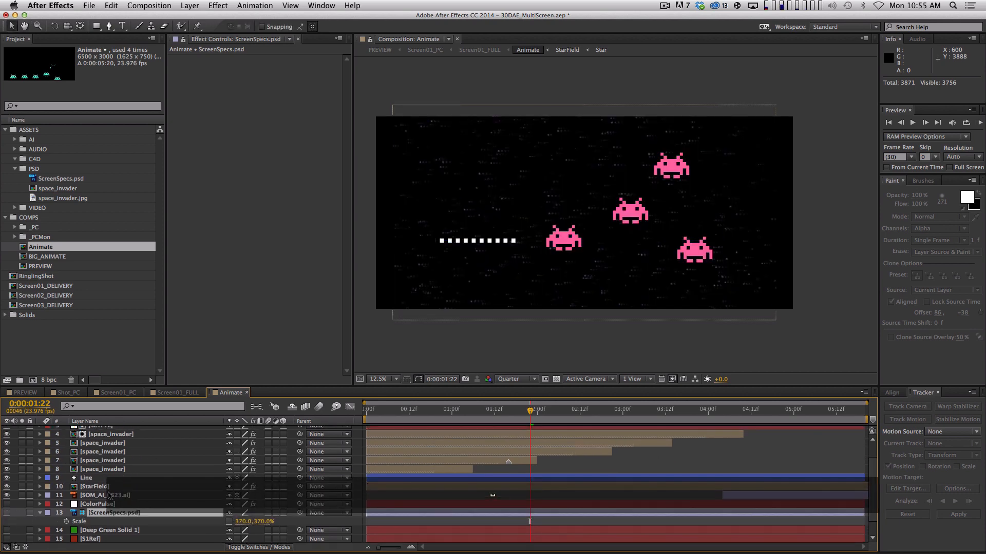
Step: Play the StarField comp, close it, and review more of the animation in Animate
{"action": "double_click", "coordinate": [102, 488]}
{"action": "key", "text": "space"}
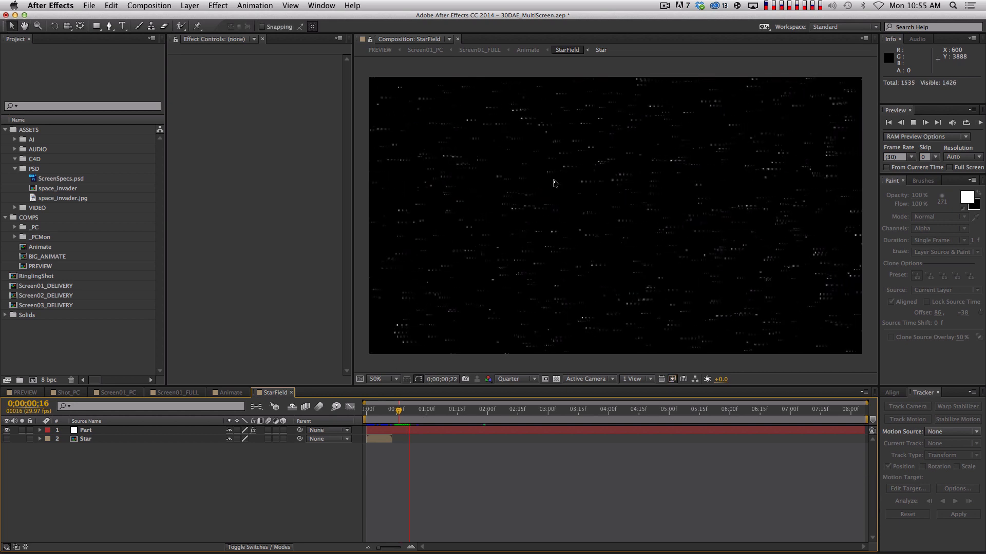
{"action": "key", "text": "super+w"}
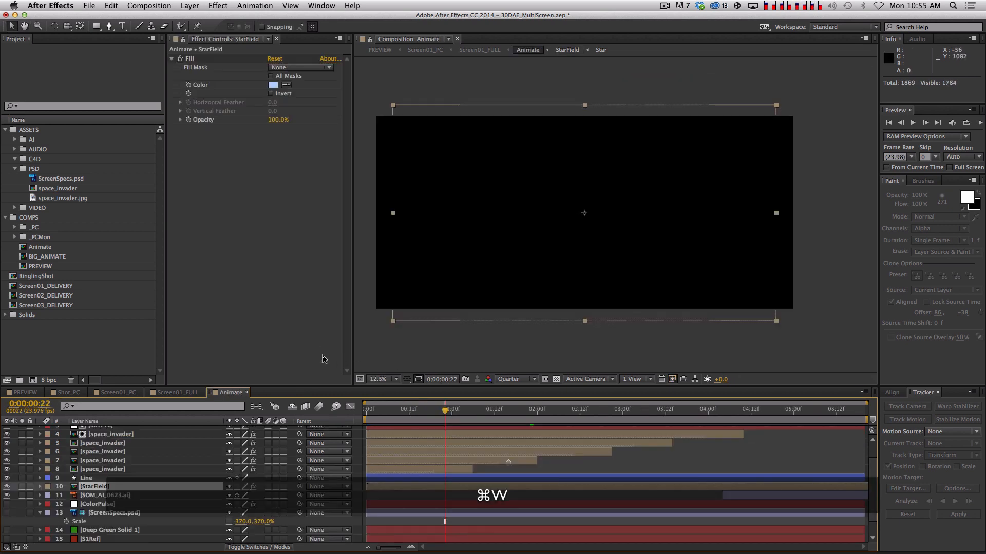
{"action": "left_click_drag", "start_coordinate": [444, 413], "coordinate": [511, 413]}
Step: Review the invader animation in PREVIEW, ending at 0:00:03:03
{"action": "left_click", "coordinate": [24, 393]}
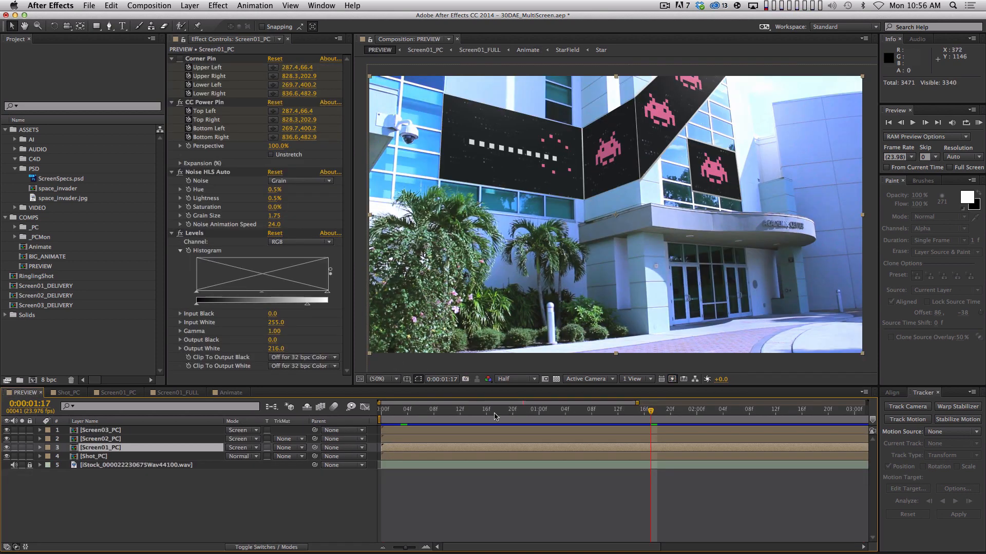
{"action": "left_click_drag", "start_coordinate": [495, 413], "coordinate": [695, 370]}
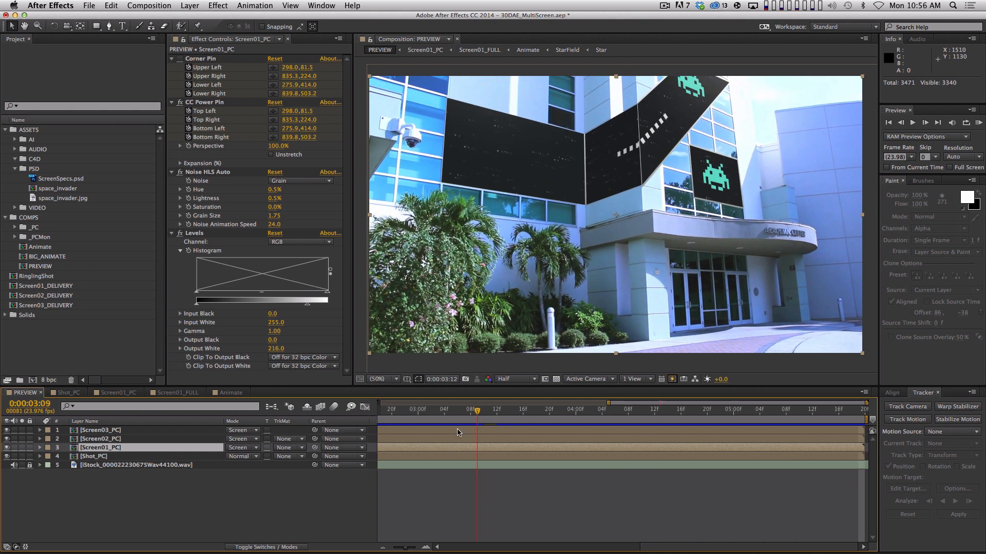
{"action": "left_click_drag", "start_coordinate": [395, 415], "coordinate": [587, 412]}
Step: Make the ScreenSpecs.psd layer visible in the Animate comp
{"action": "left_click", "coordinate": [226, 392]}
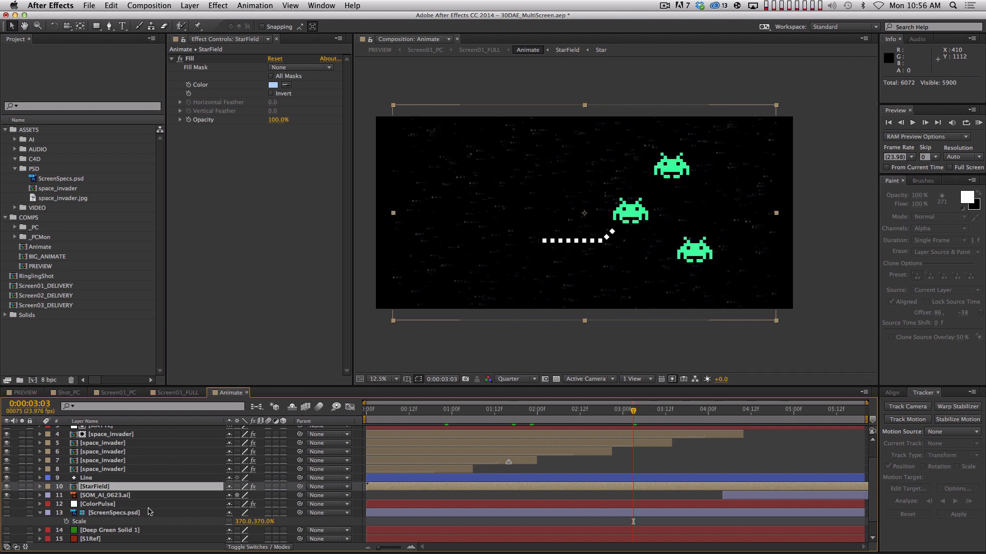
{"action": "left_click", "coordinate": [7, 512]}
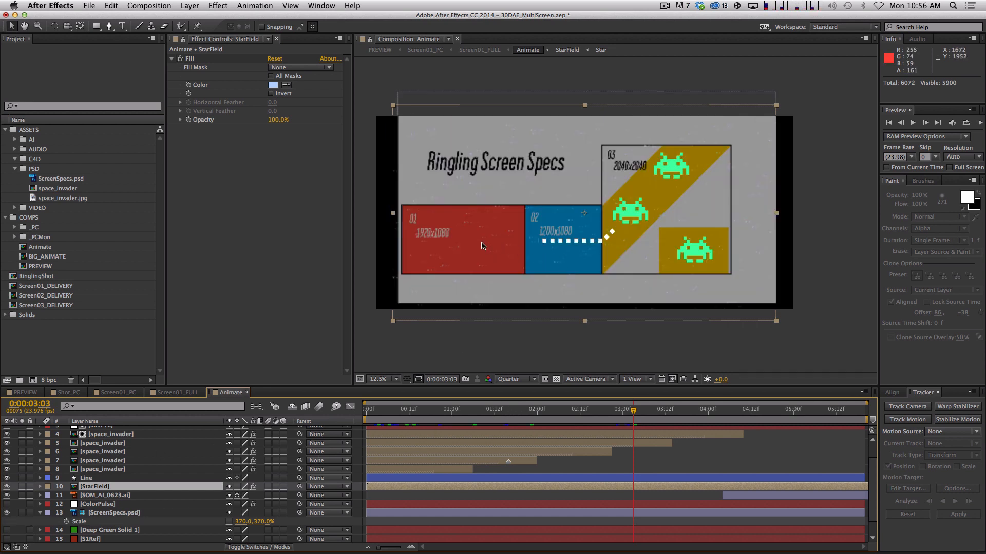
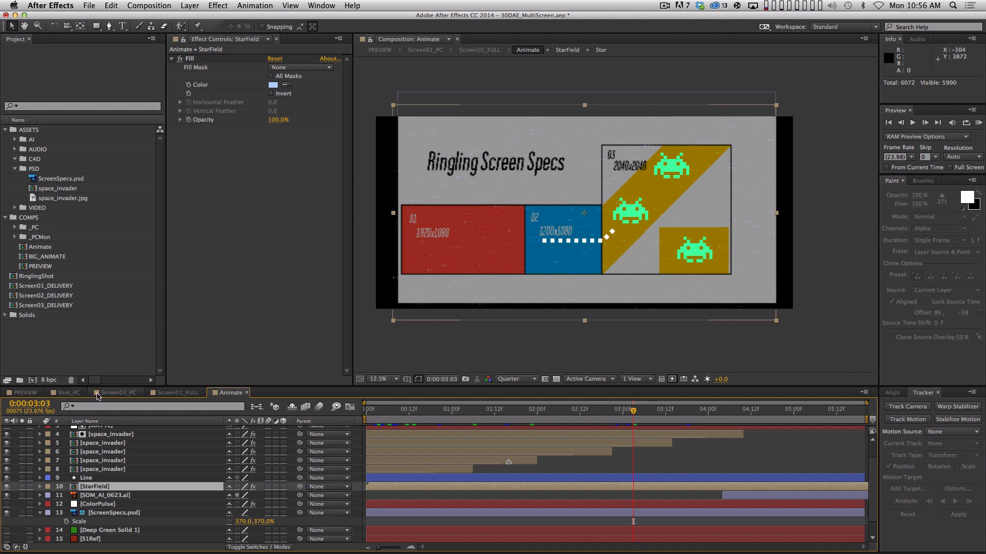
Step: Review the open Screen01_FULL and Screen01_PC comps and return to PREVIEW
{"action": "left_click", "coordinate": [177, 392]}
{"action": "left_click", "coordinate": [125, 395]}
{"action": "left_click", "coordinate": [163, 393]}
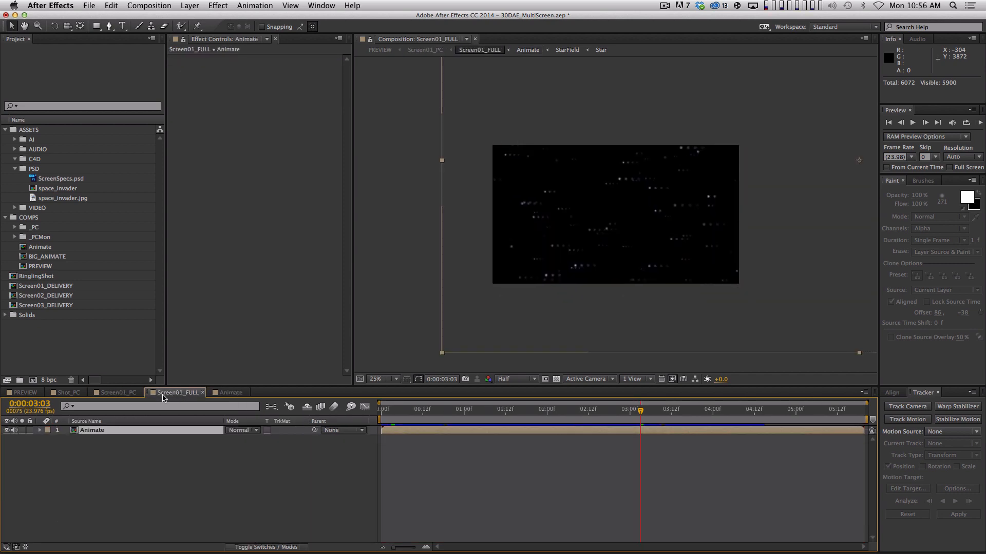
{"action": "left_click", "coordinate": [35, 394]}
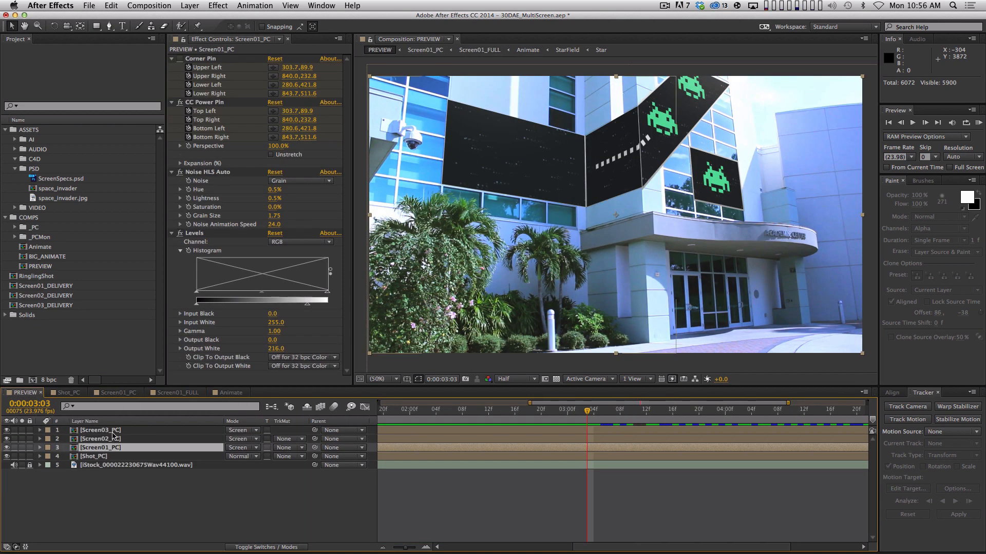
Step: In Shot_PC, turn on the visibility of the S01_DELIVER, S02_DELIVER and S03_DELIVER layers
{"action": "left_click", "coordinate": [72, 393]}
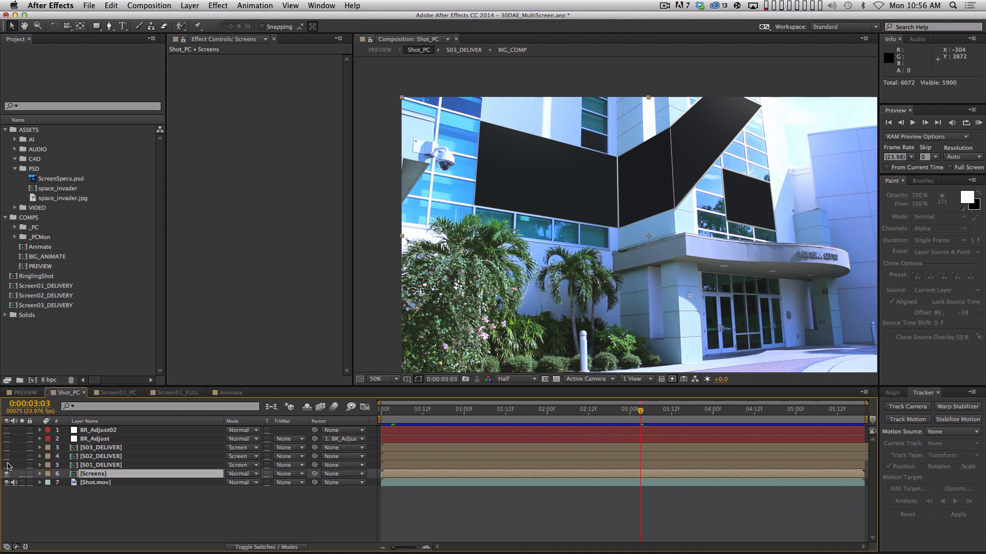
{"action": "left_click_drag", "start_coordinate": [8, 465], "coordinate": [8, 448]}
{"action": "left_click", "coordinate": [89, 511]}
Step: Inspect S01_DELIVER, and close it along with the Animate, Screen01_FULL and Screen01_PC comps
{"action": "double_click", "coordinate": [115, 466]}
{"action": "key", "text": "super+w"}
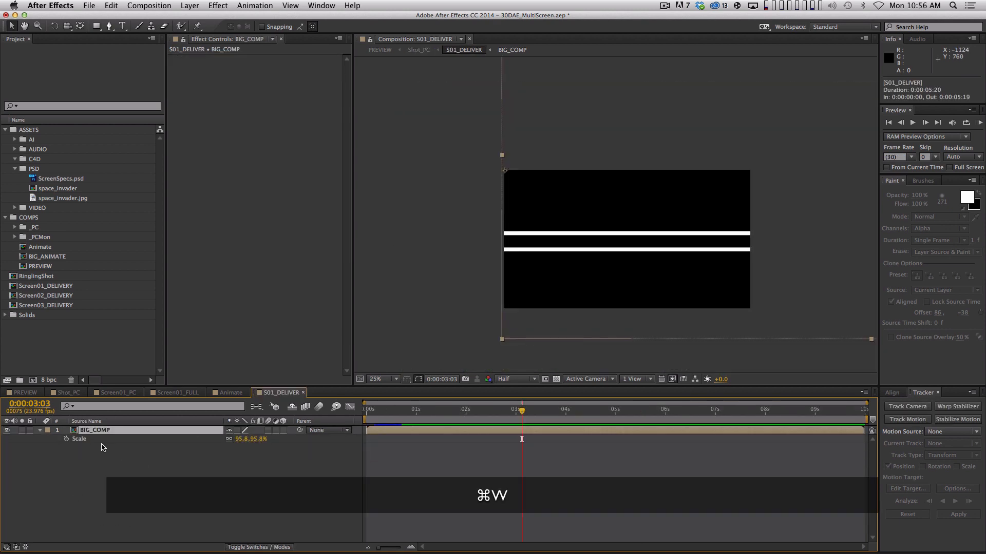
{"action": "key", "text": "super+w"}
{"action": "key", "text": "super+w"}
{"action": "key", "text": "super+w"}
{"action": "key", "text": "super+w"}
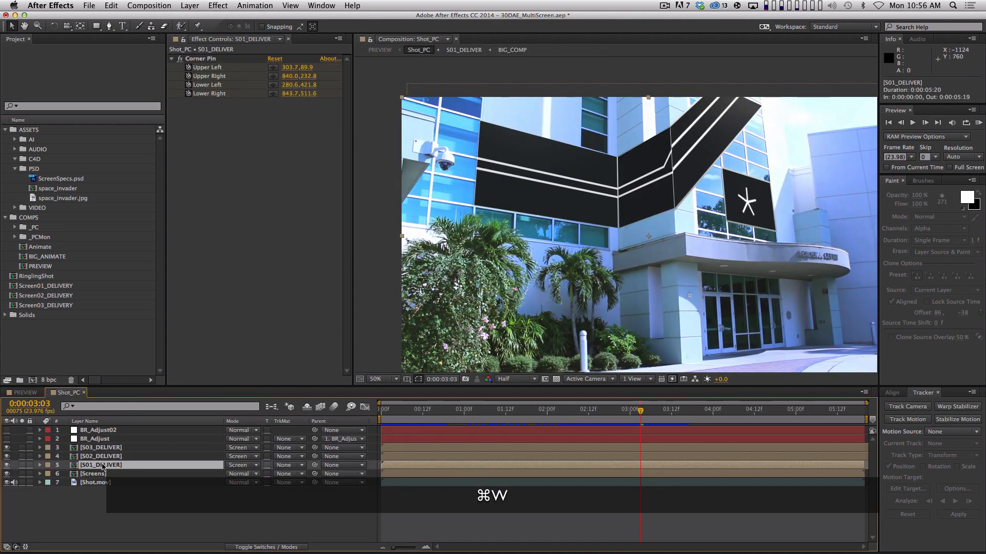
Step: Select the S03_DELIVER layer in Shot_PC, and compare the screens in PREVIEW and RinglingShot
{"action": "key", "text": "super+Up"}
{"action": "key", "text": "super+Up"}
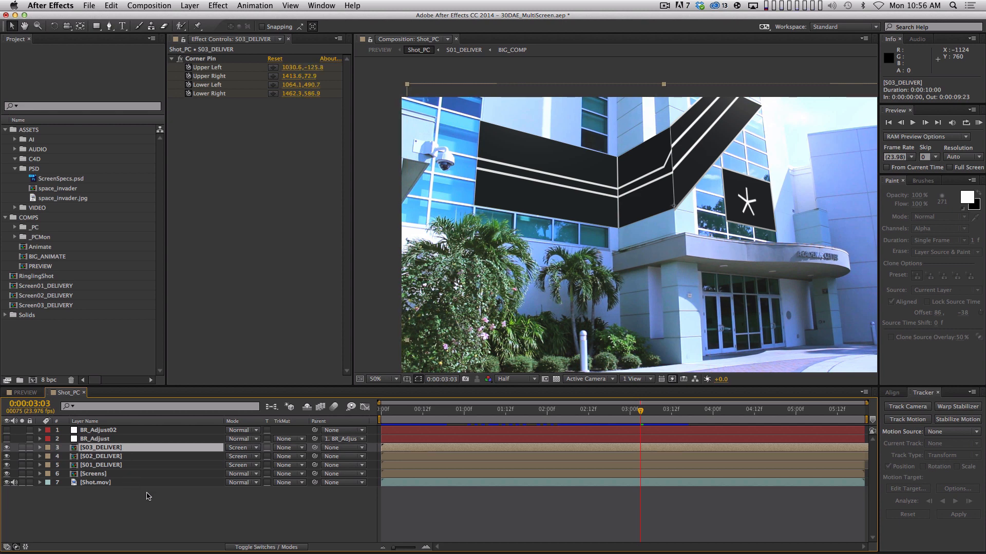
{"action": "left_click", "coordinate": [31, 393]}
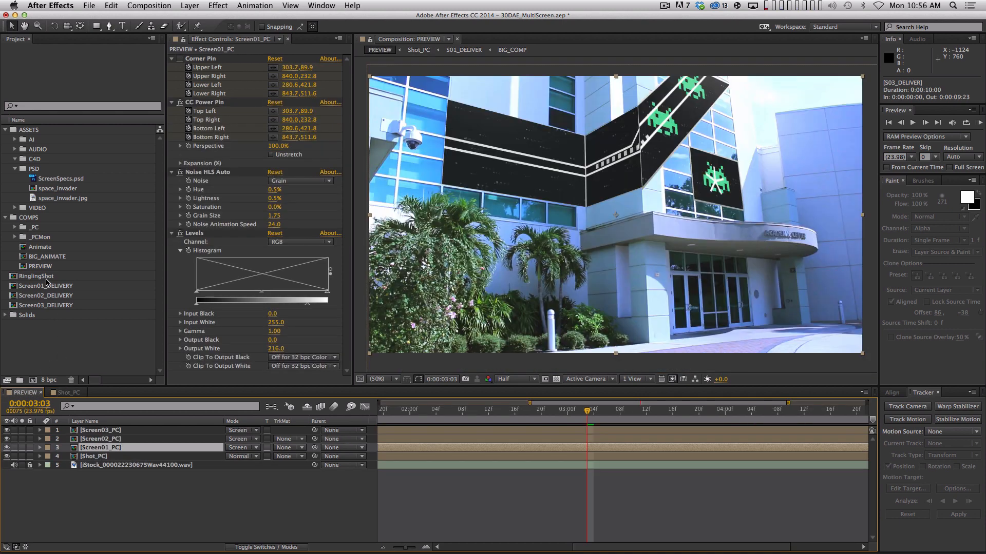
{"action": "double_click", "coordinate": [37, 277]}
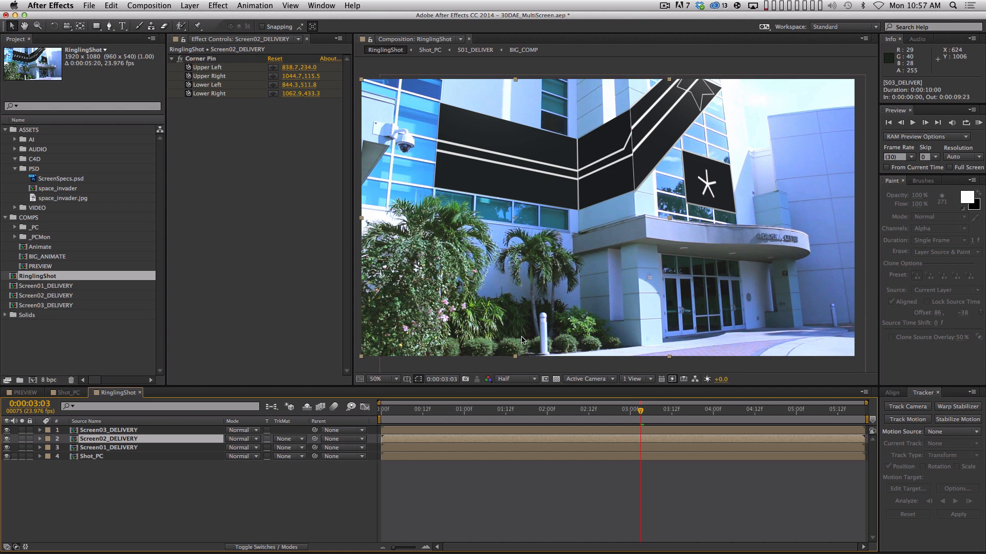
Step: Review how BIG_ANIMATE feeds Screen01_DELIVERY and RinglingShot by moving up the comp hierarchy and comparing the comps
{"action": "double_click", "coordinate": [60, 258]}
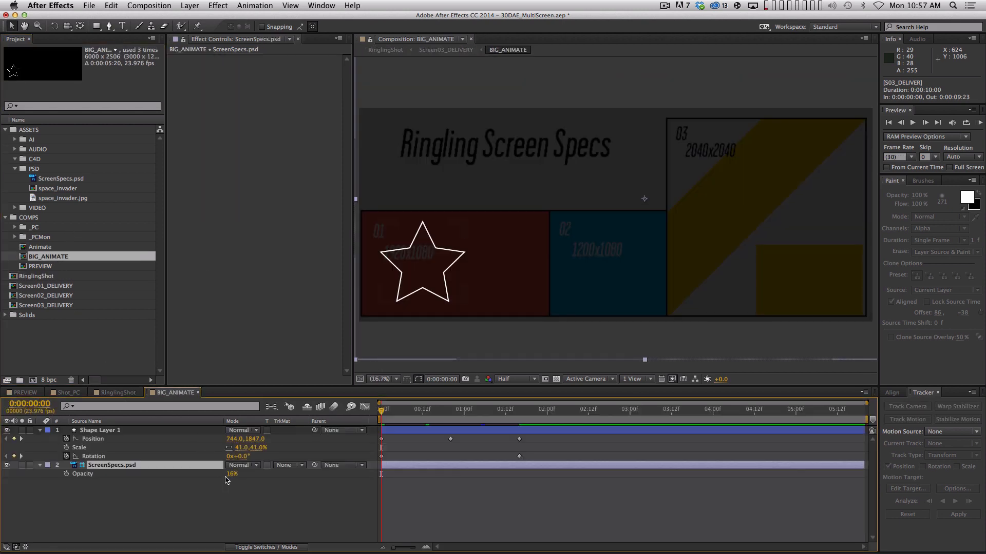
{"action": "key", "text": "Tab"}
{"action": "left_click", "coordinate": [202, 452]}
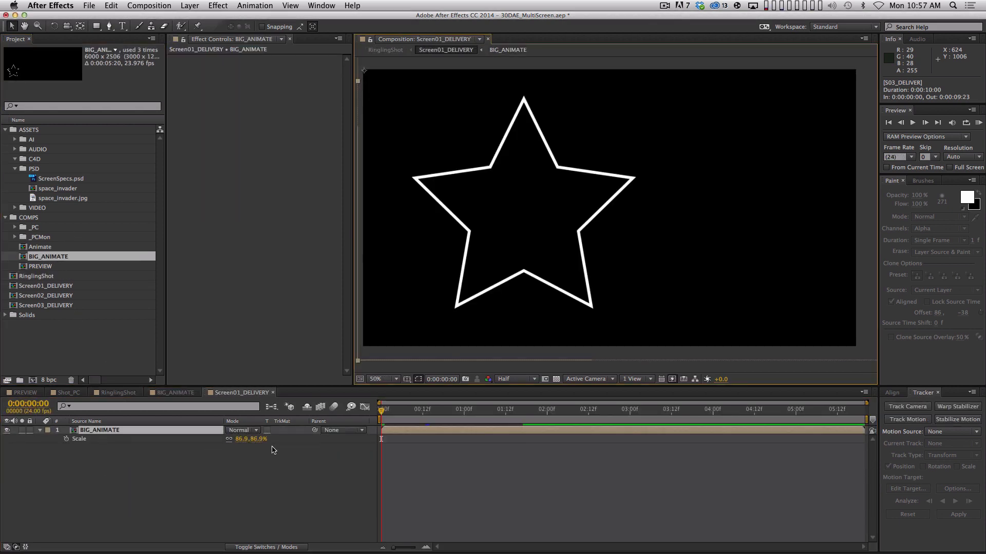
{"action": "key", "text": "Tab"}
{"action": "left_click", "coordinate": [193, 450]}
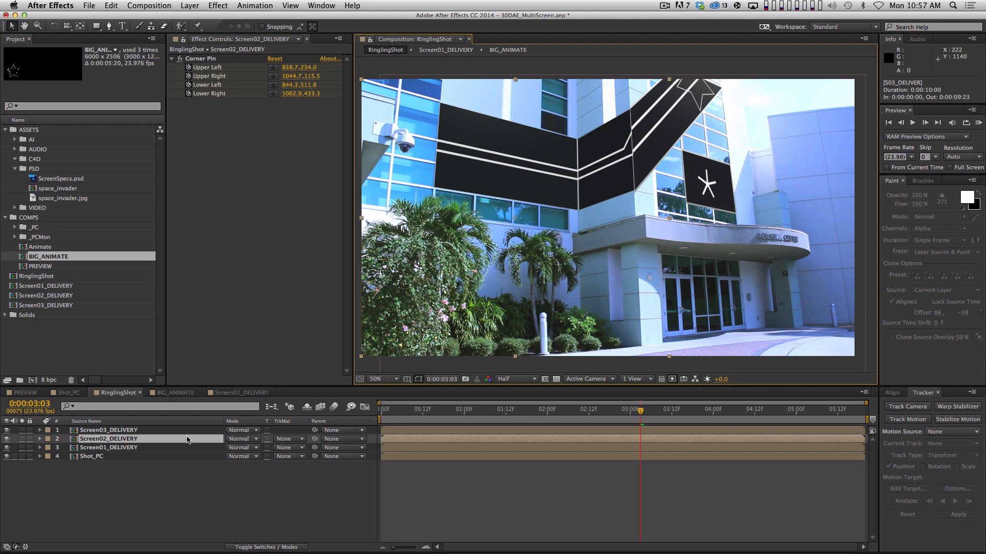
{"action": "left_click", "coordinate": [177, 393]}
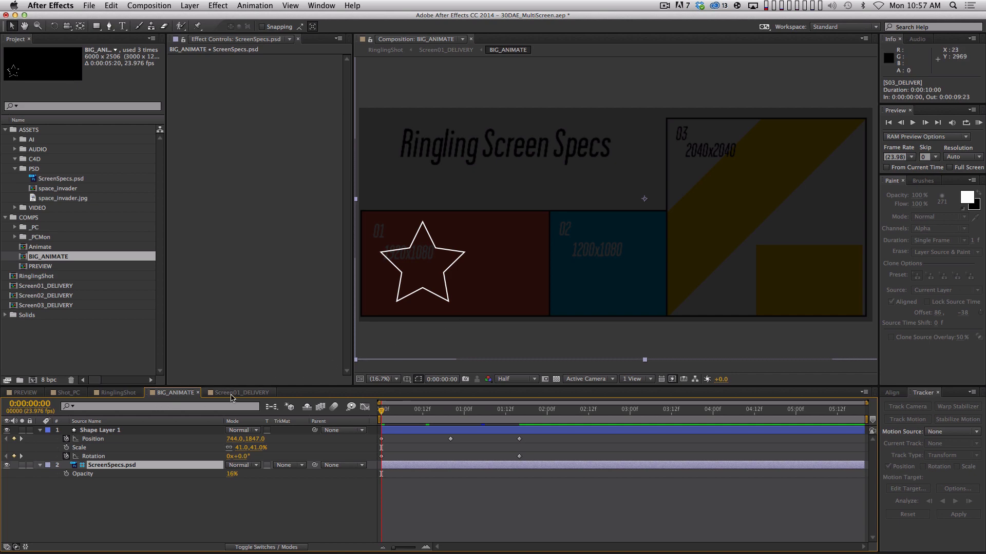
{"action": "left_click", "coordinate": [232, 394]}
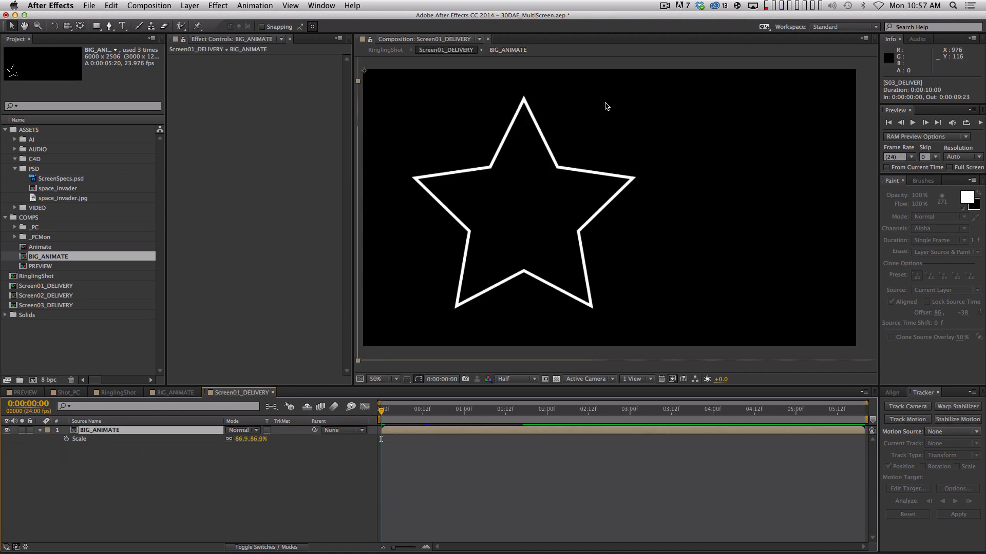
Step: From PREVIEW, open Screen01_PC, Screen01_FULL and the nested Animate comp, and preview its animation against the screen specs
{"action": "left_click", "coordinate": [42, 394]}
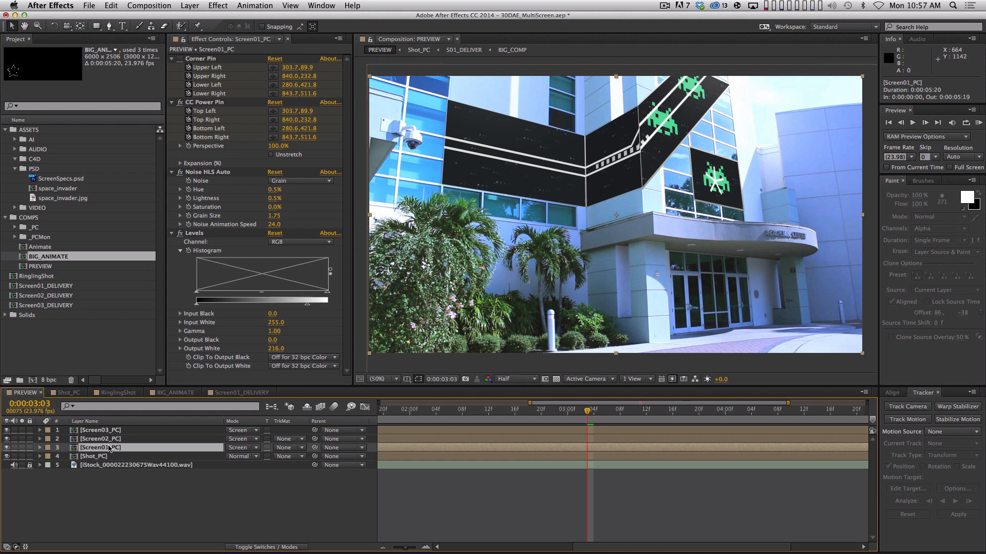
{"action": "double_click", "coordinate": [109, 449]}
{"action": "double_click", "coordinate": [113, 431]}
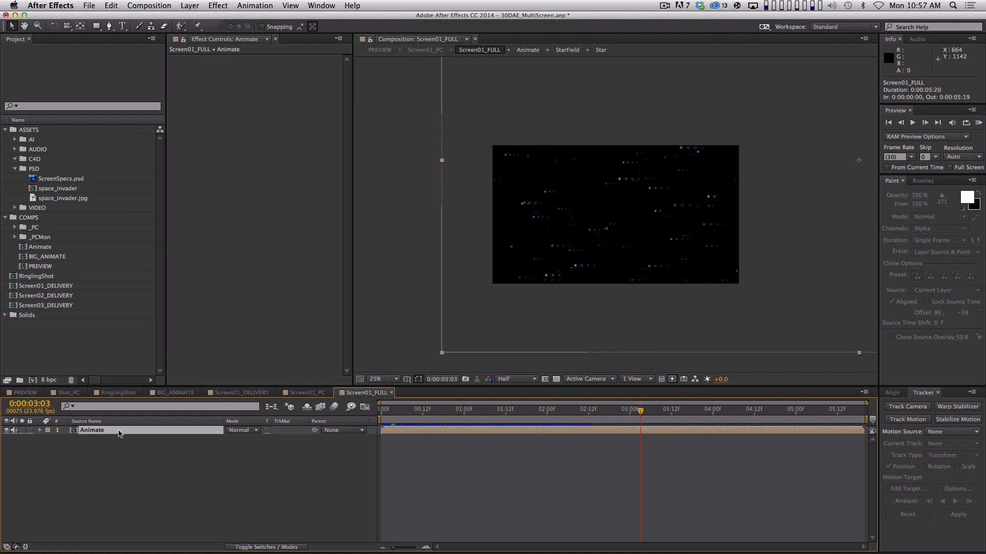
{"action": "double_click", "coordinate": [114, 431]}
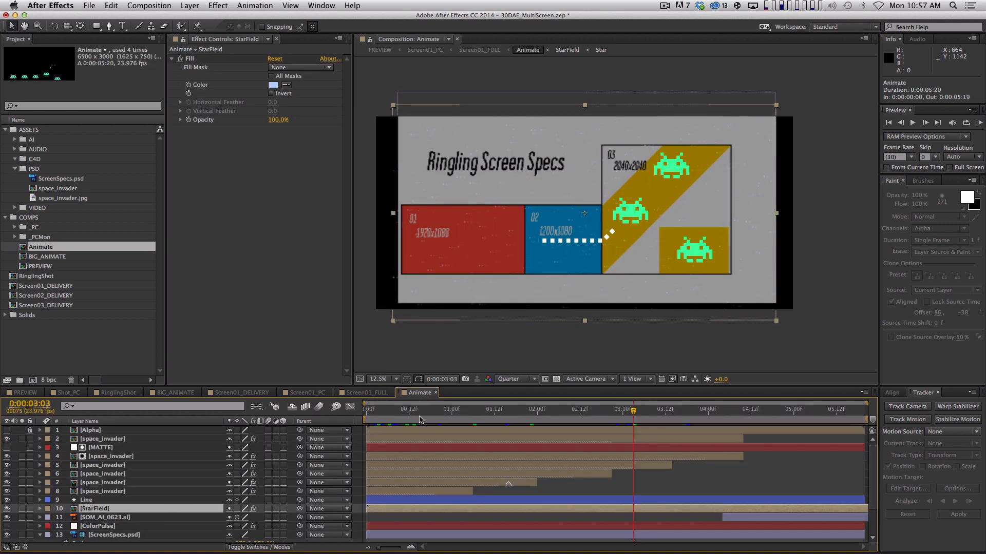
{"action": "left_click", "coordinate": [448, 416]}
{"action": "key", "text": "space"}
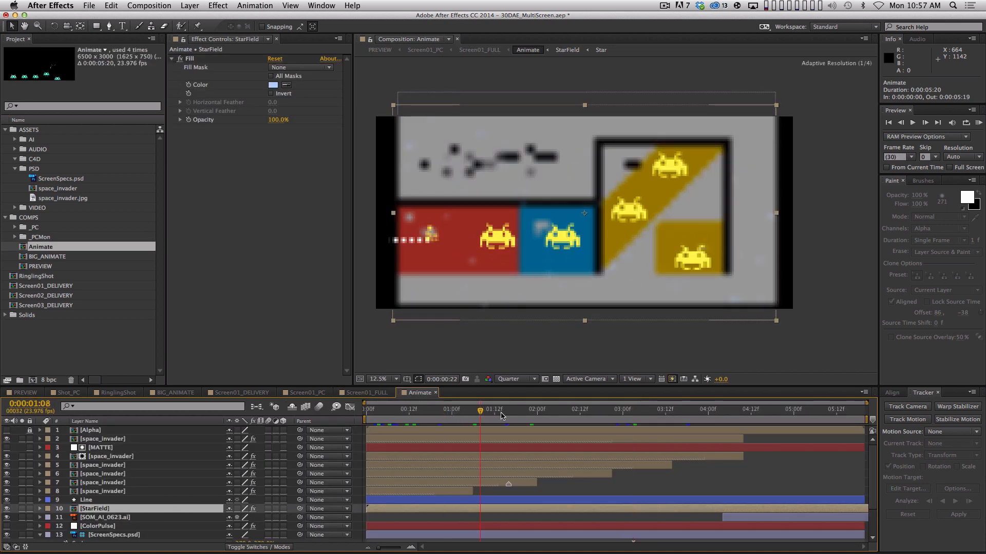